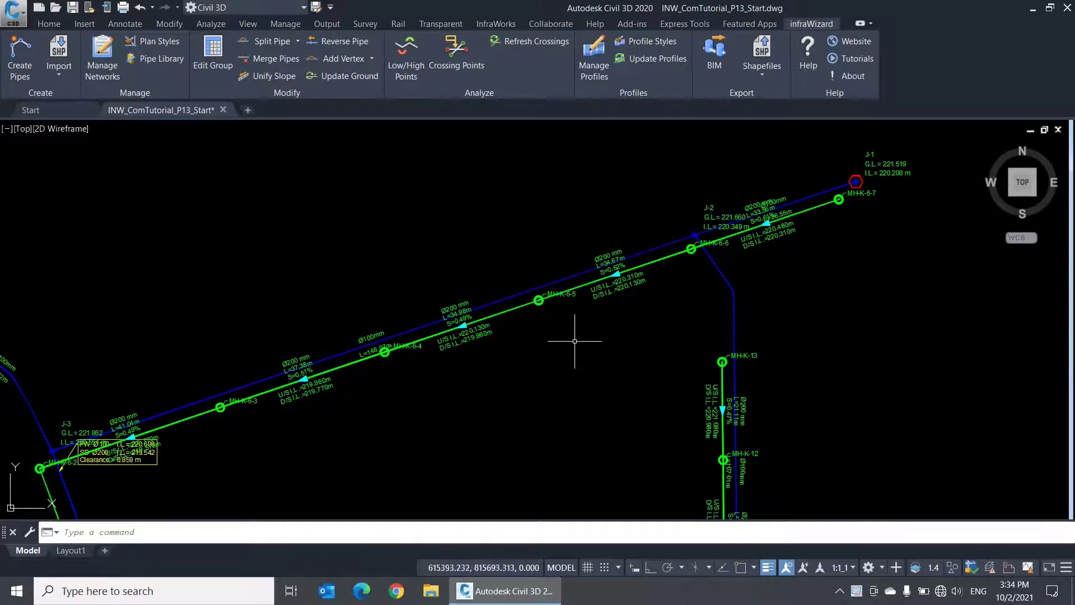
- Move manhole MH-K-6-5 below the pipe line with M, then undo the move
scroll(538, 302, "up", 4)
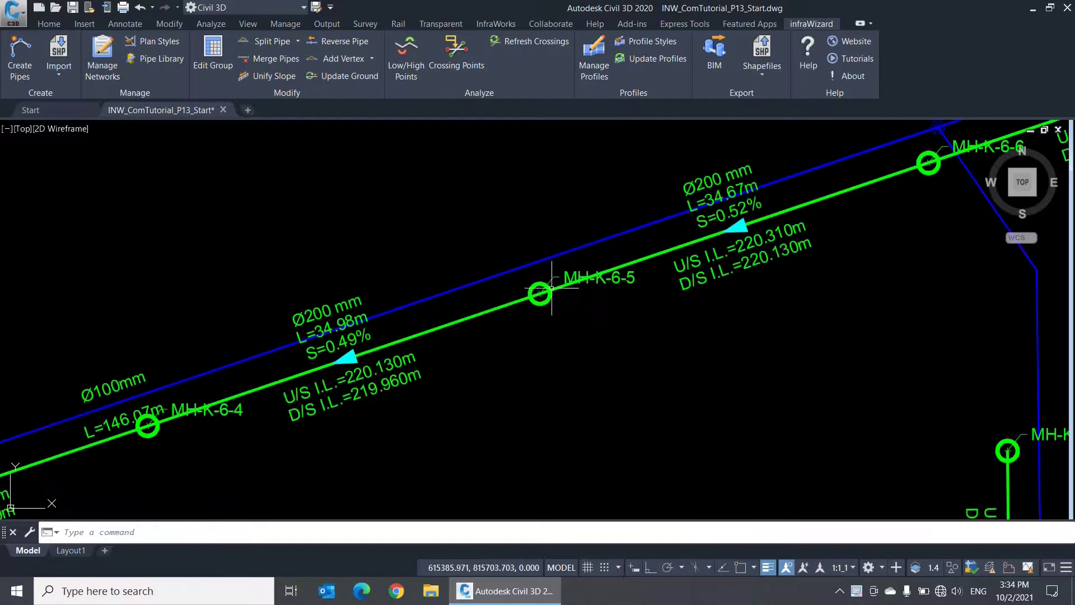
scroll(537, 303, "up", 2)
type("M")
key("Return")
left_click(627, 342)
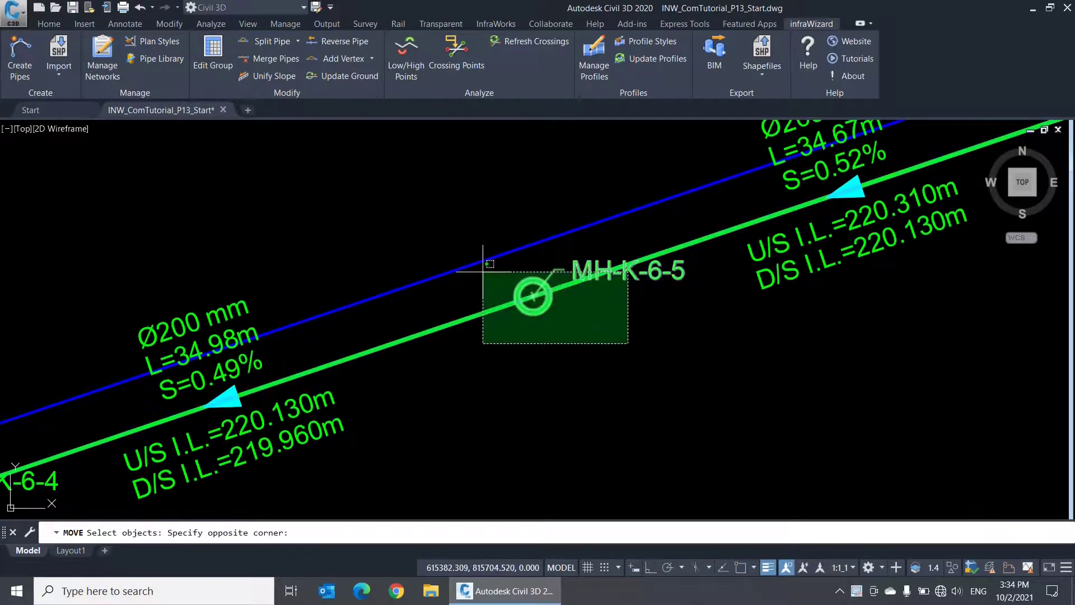
left_click(480, 259)
key("Return")
left_click(526, 346)
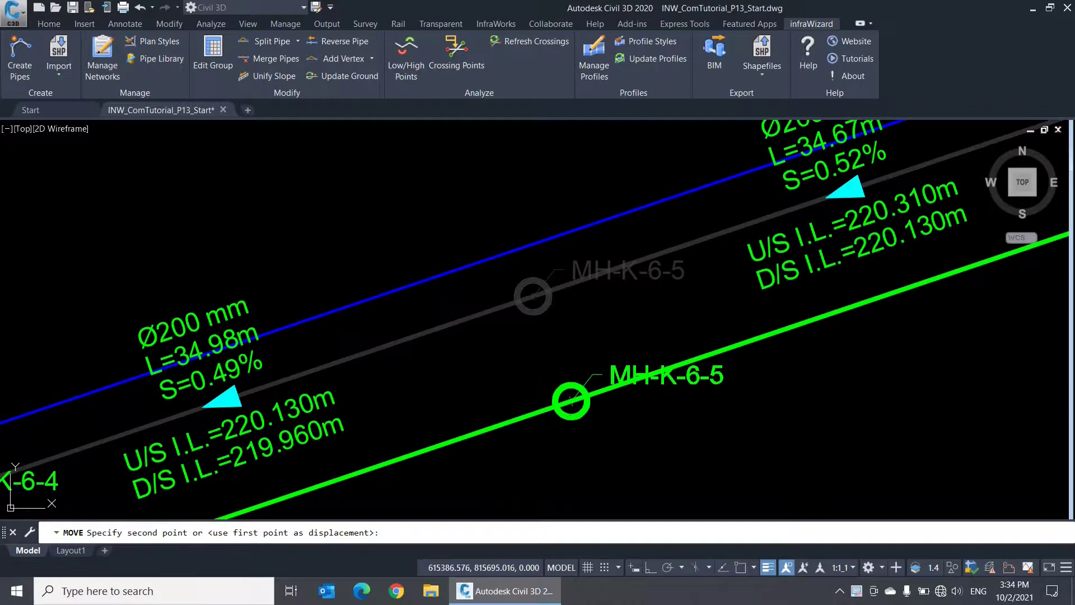
left_click(602, 415)
scroll(602, 414, "down", 4)
scroll(602, 415, "up", 4)
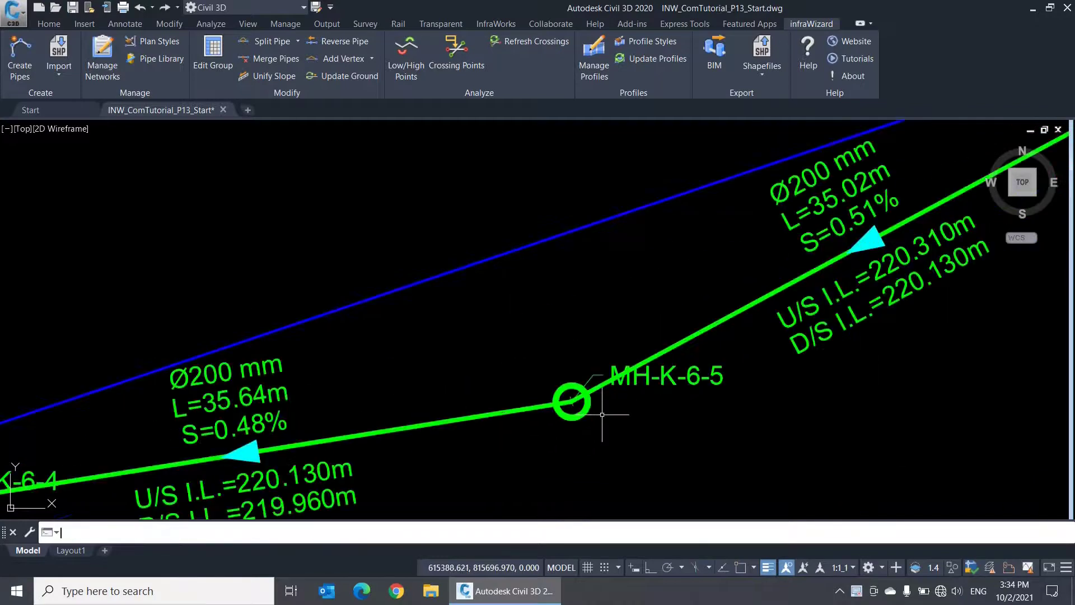
key("ctrl+z")
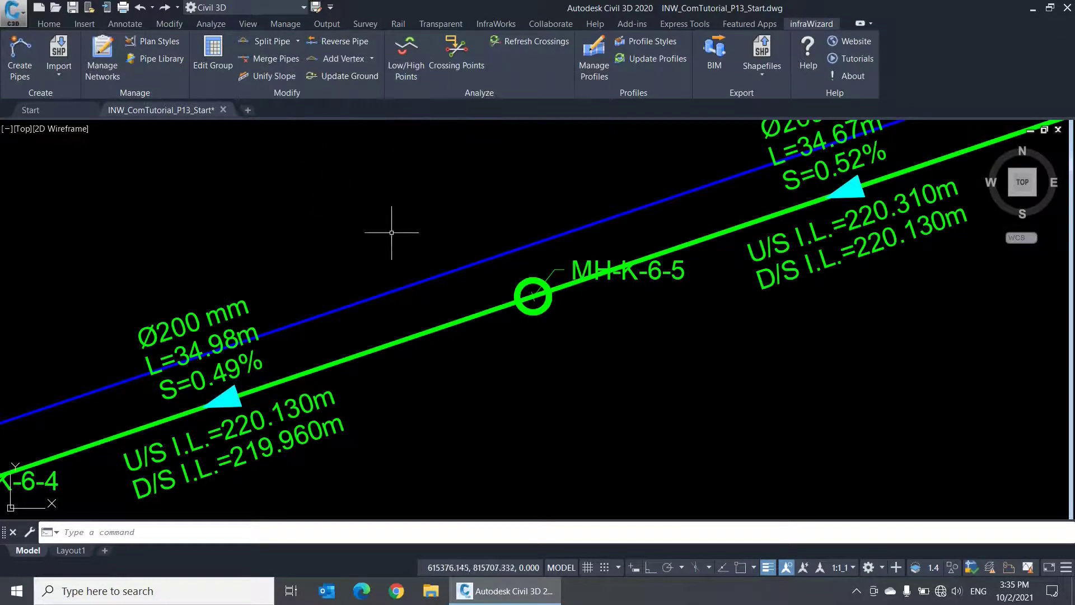
- Open node MH-K-6-5's properties and close them without changes
scroll(467, 216, "down", 2)
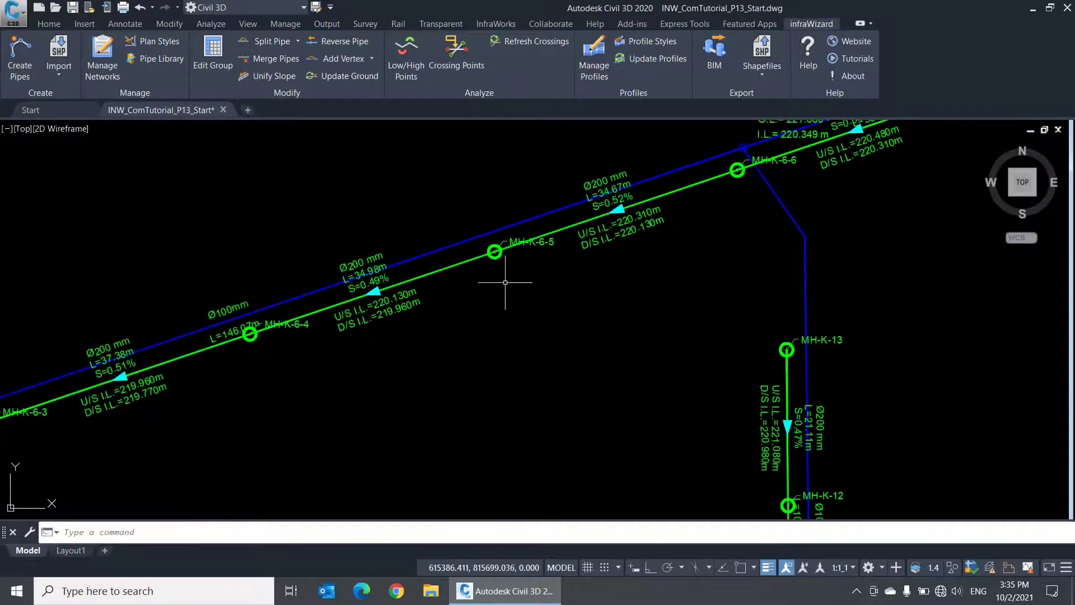
scroll(497, 272, "up", 2)
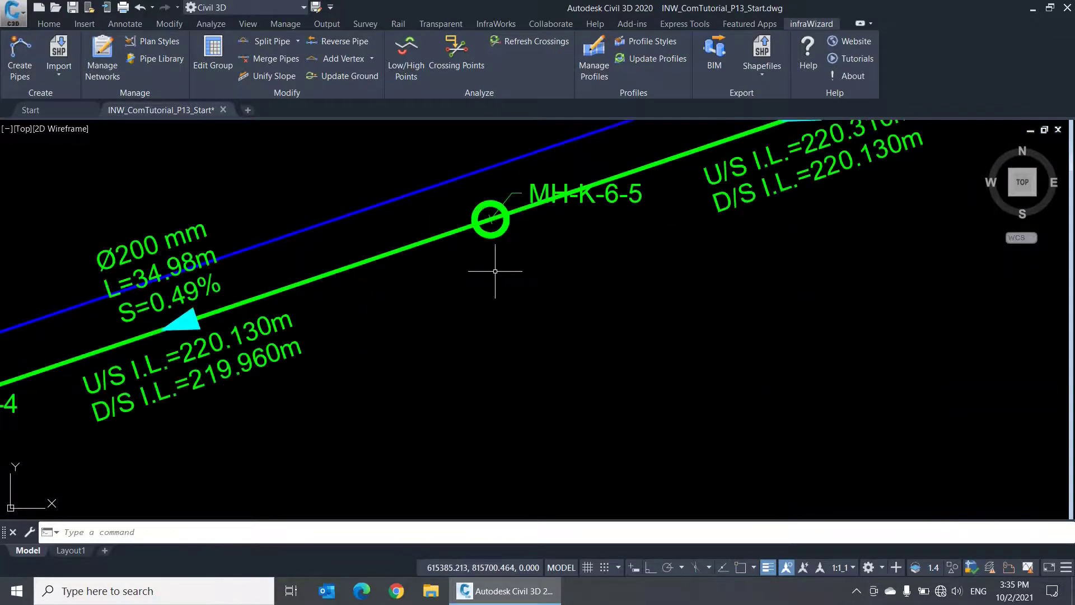
double_click(491, 219)
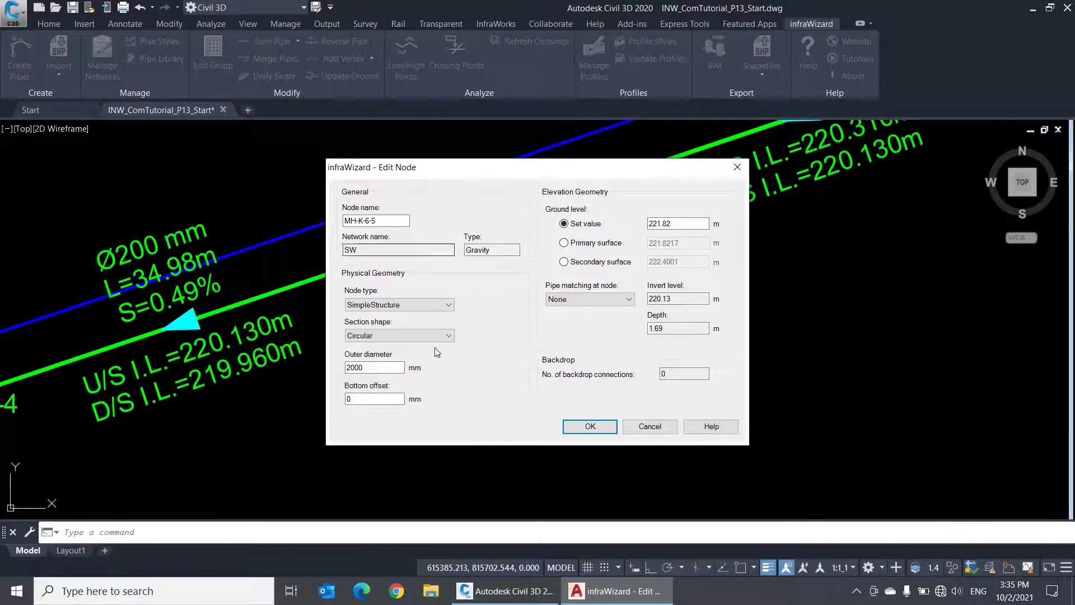
left_click(672, 428)
- Window-select MH-K-6-5 and nearby elements for group editing, then close the group pipe table
left_click(213, 56)
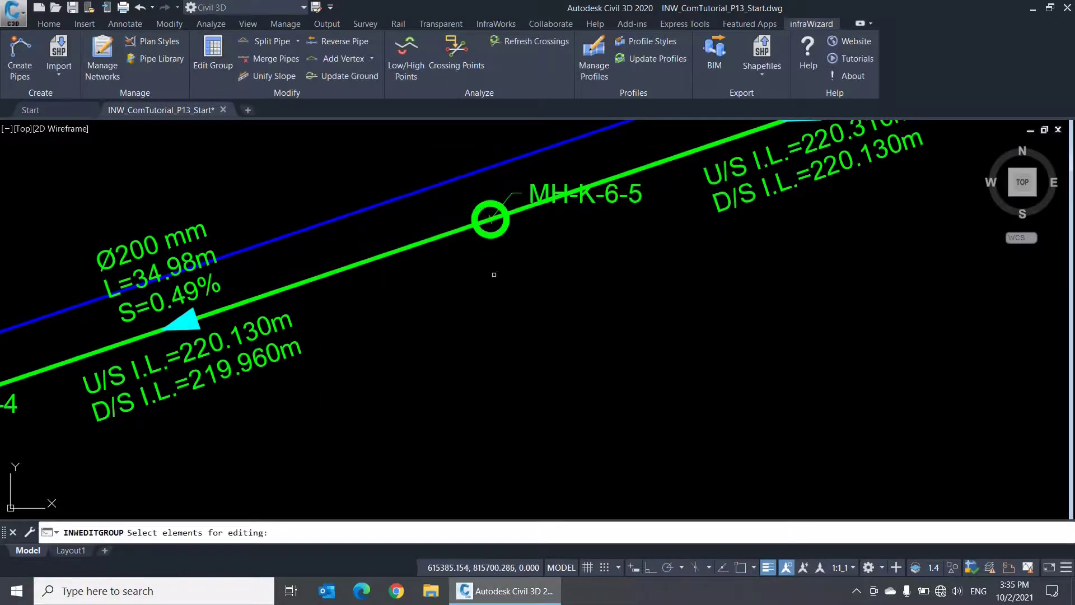
scroll(499, 281, "down", 5)
left_click(616, 245)
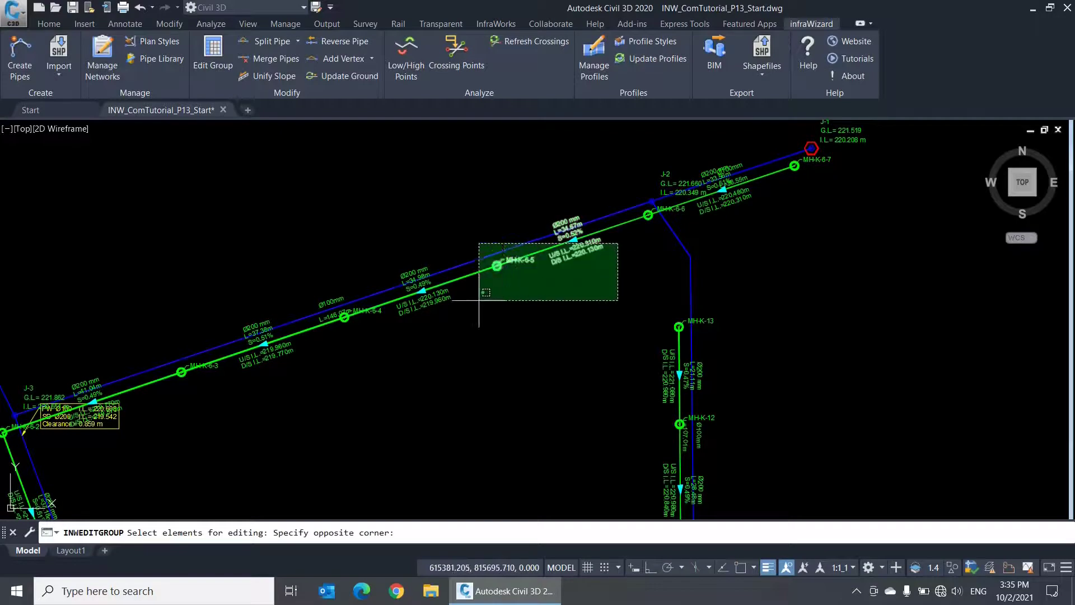
left_click(451, 327)
left_click(371, 293)
left_click(319, 328)
key("Return")
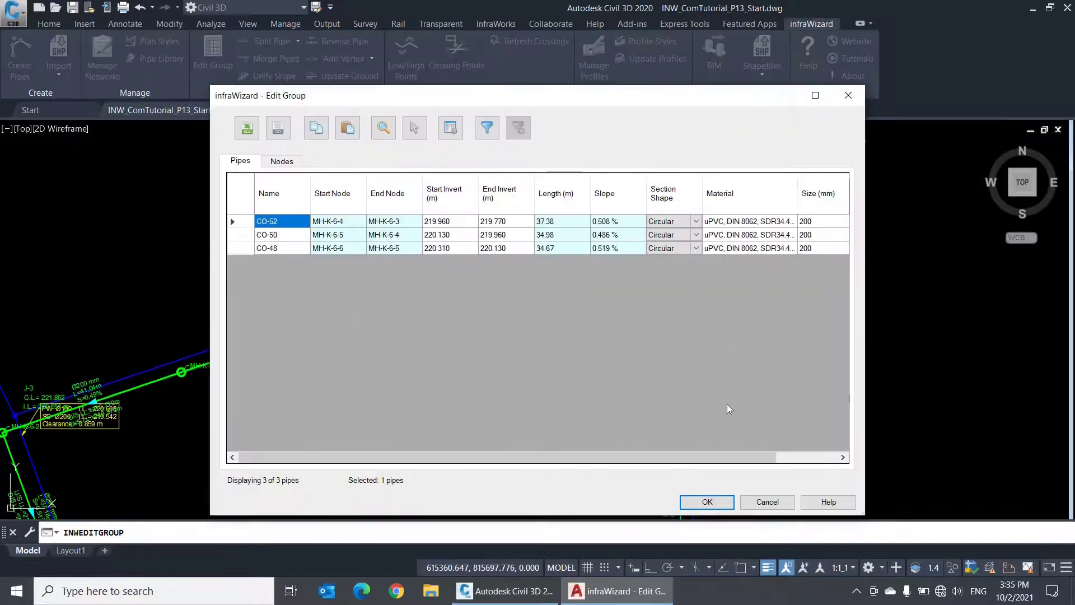
left_click(767, 502)
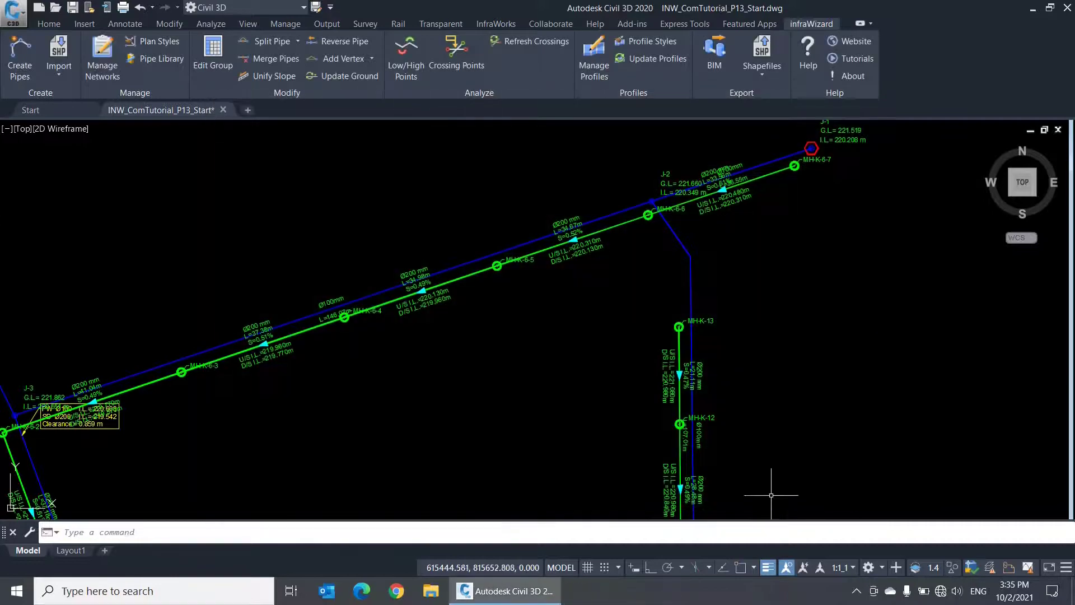
- Move MH-K-6-5 south of the straight line so its pipes read 36.05 m and 35.10 m
middle_click_drag(553, 329, 533, 401)
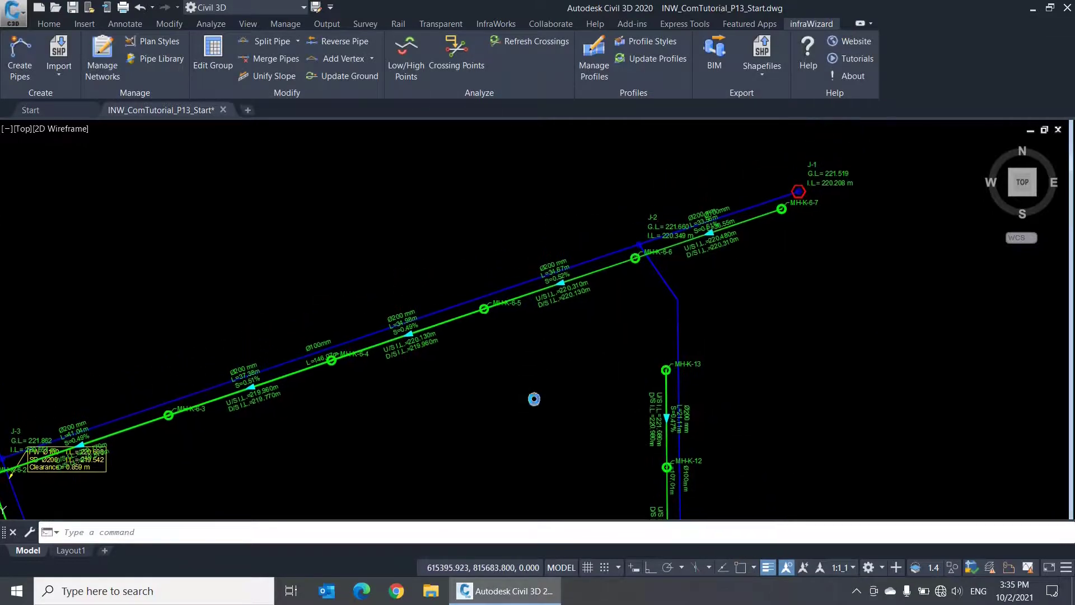
scroll(443, 362, "up", 2)
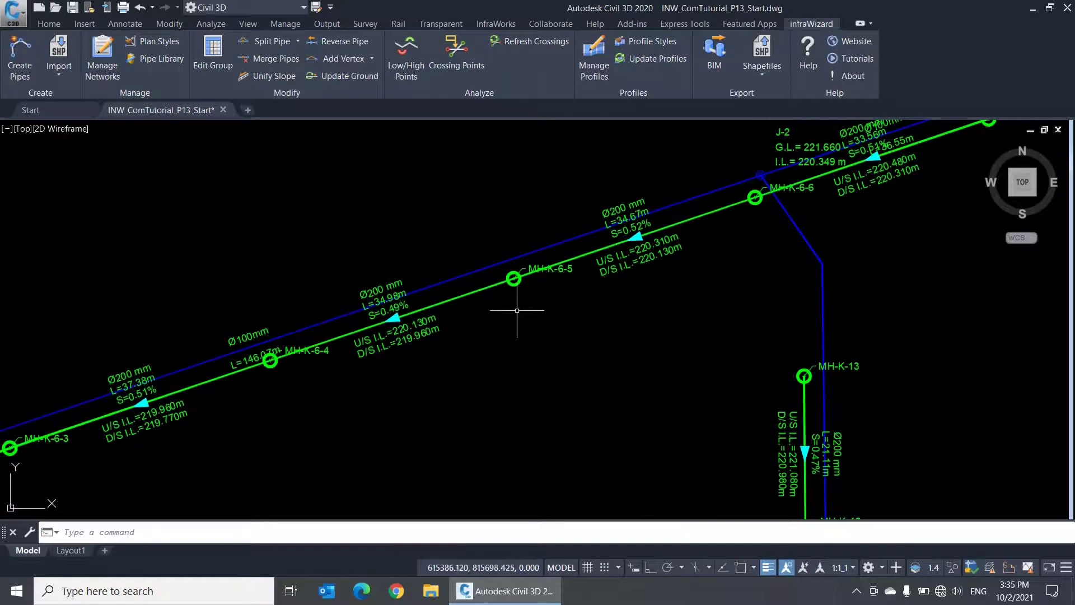
middle_click_drag(524, 318, 592, 344)
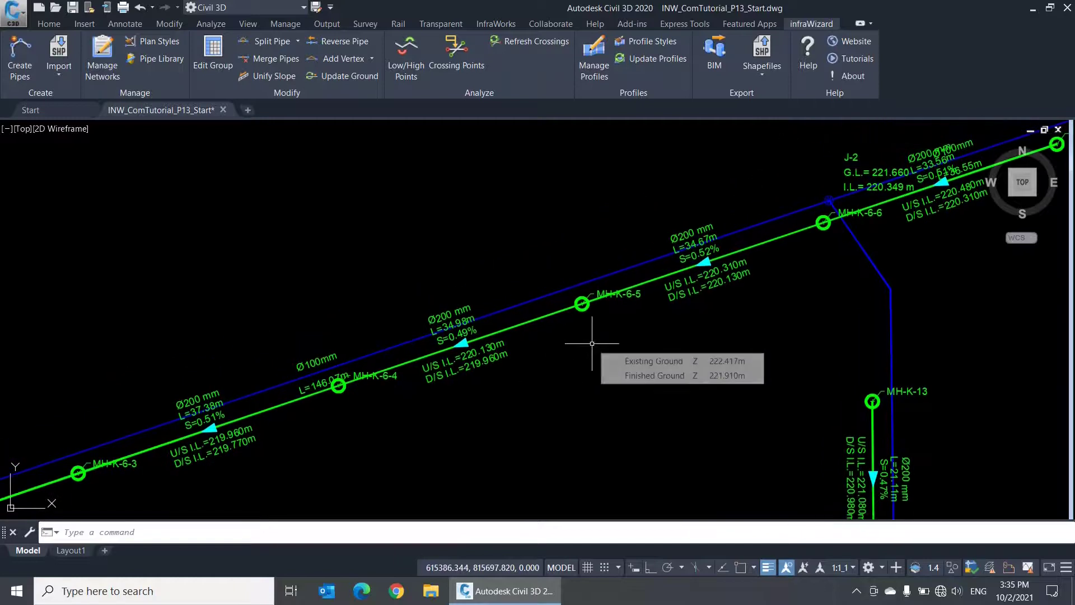
mouse_move(587, 346)
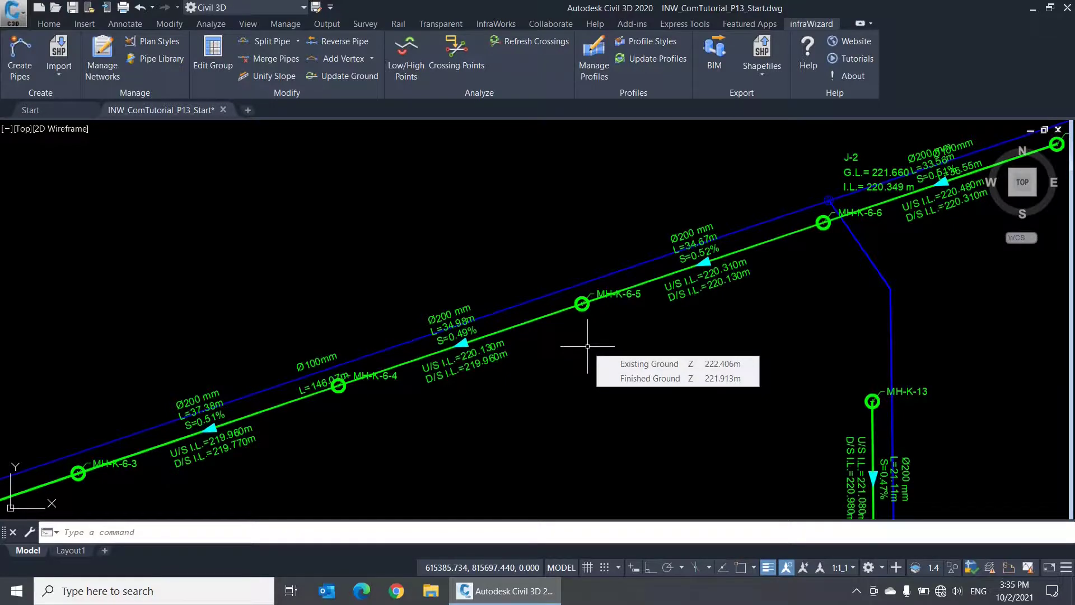
scroll(588, 346, "up", 3)
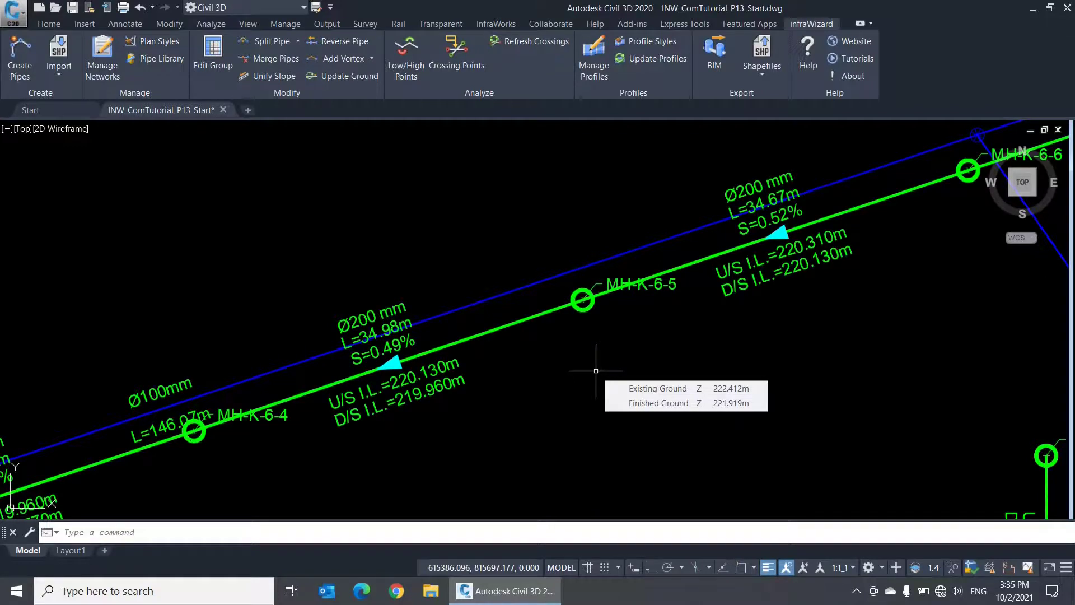
type("m")
key("Return")
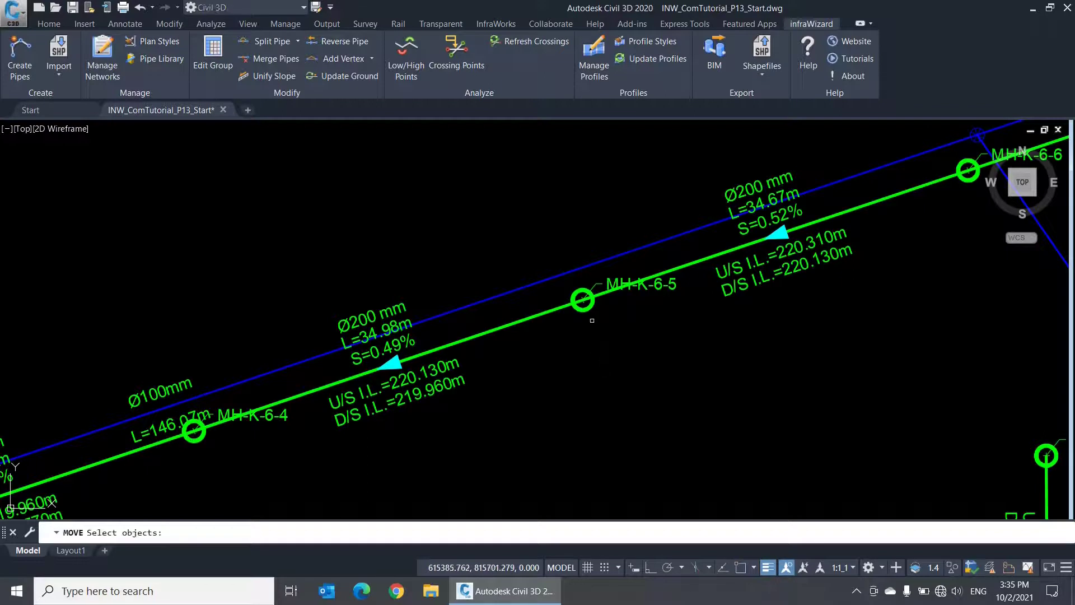
left_click(591, 313)
key("Return")
left_click(613, 353)
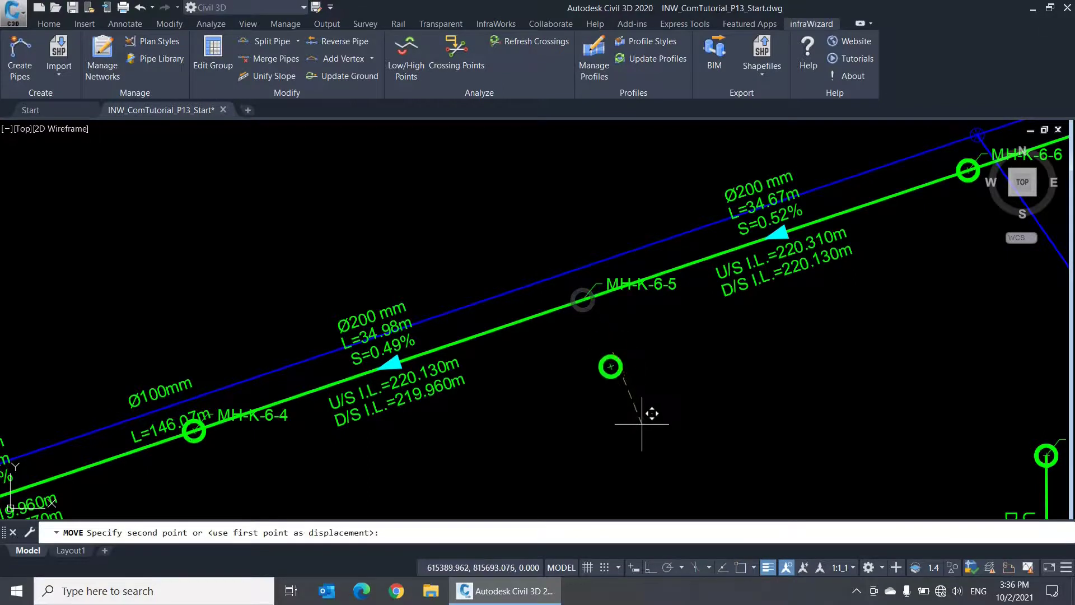
left_click(643, 431)
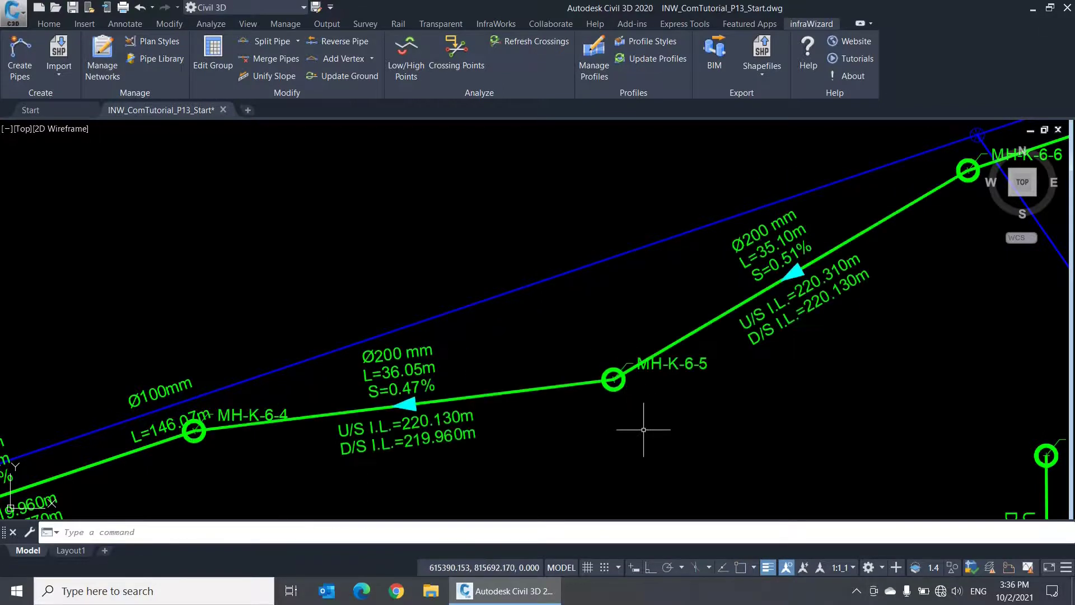
scroll(655, 437, "down", 4)
scroll(723, 348, "up", 2)
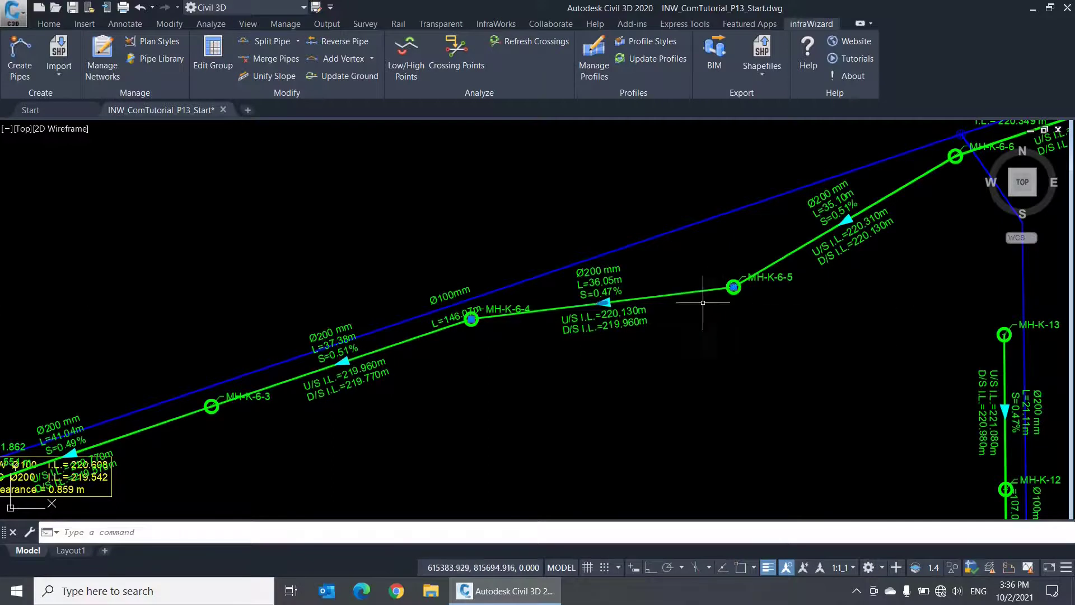
- Try moving the adjoining pipe with M twice, cancelling each attempt
type("m")
key("space")
left_click(698, 321)
key("Escape")
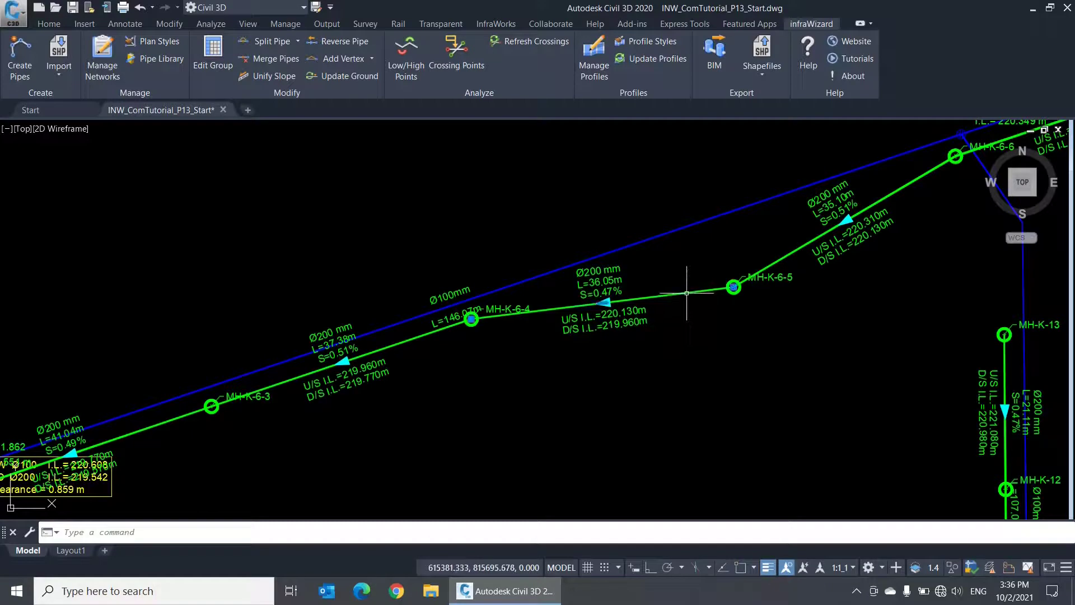
type("m")
key("space")
left_click(691, 342)
key("Escape")
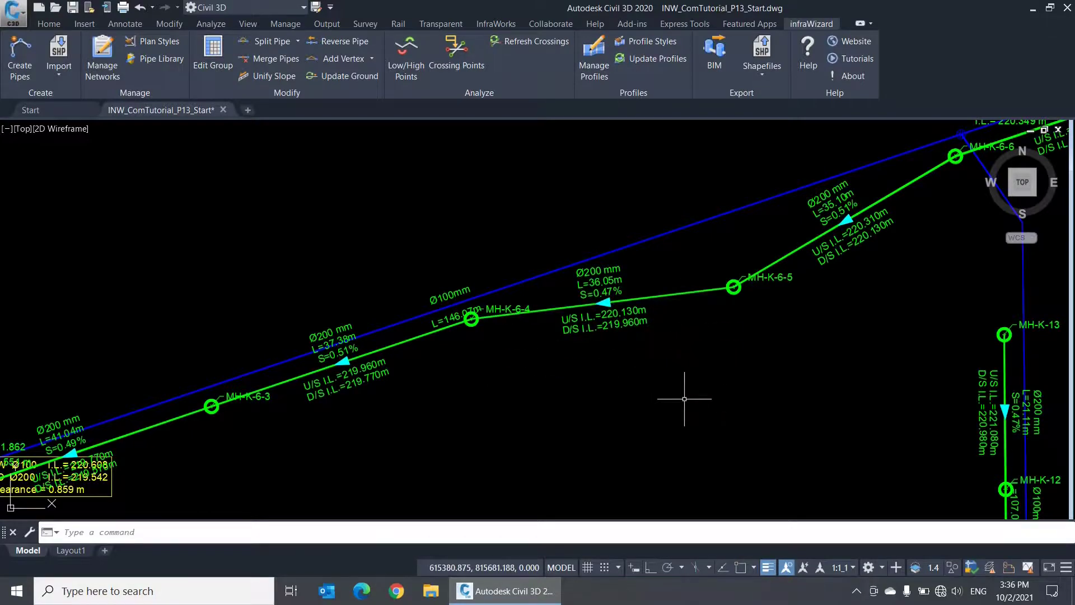
- Window-select manholes MH-K-6-3 to MH-K-6-5 and move them farther south
scroll(500, 363, "down", 2)
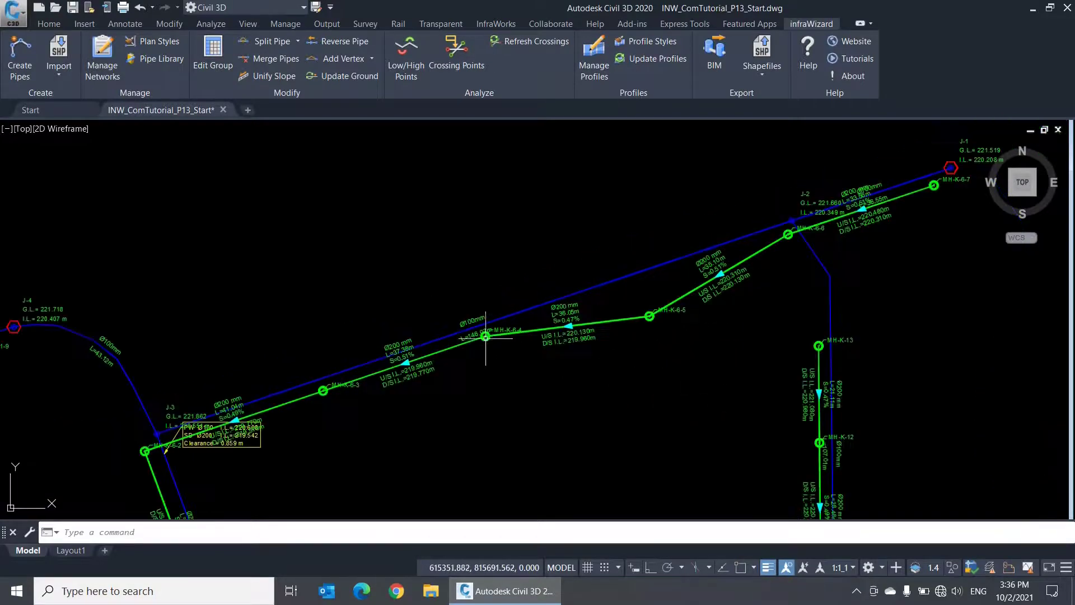
left_click(657, 319)
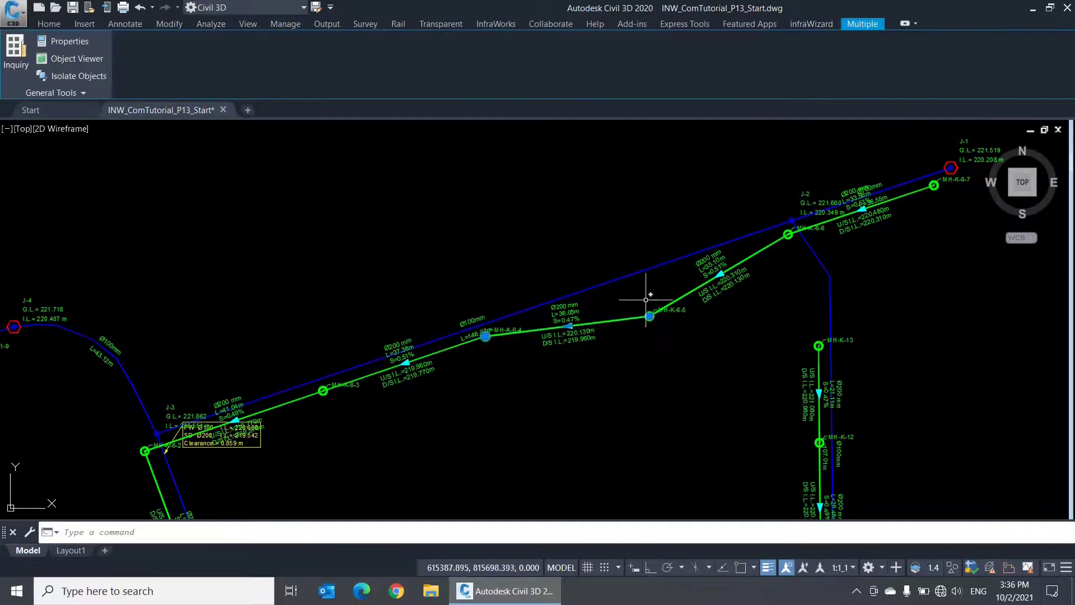
left_click(309, 424)
left_click(337, 394)
type("m")
key("Return")
left_click(527, 403)
left_click(555, 457)
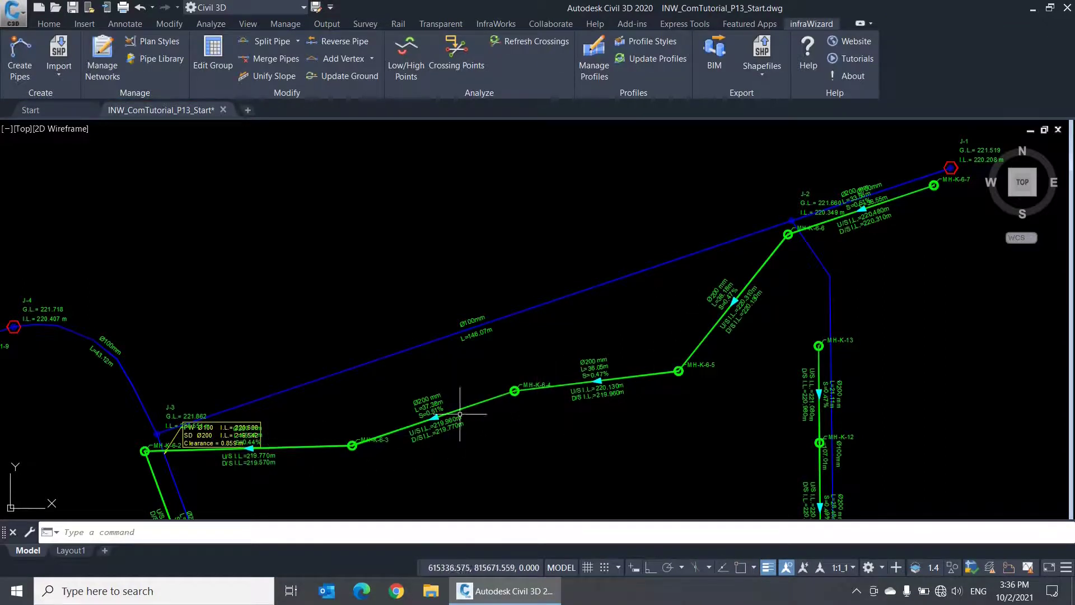
- Move MH-K-6-4 north so its pipes measure 41.79 m and 34.93 m
scroll(512, 400, "up", 4)
type("m")
key("Return")
left_click(511, 368)
key("Return")
left_click(515, 379)
left_click(447, 300)
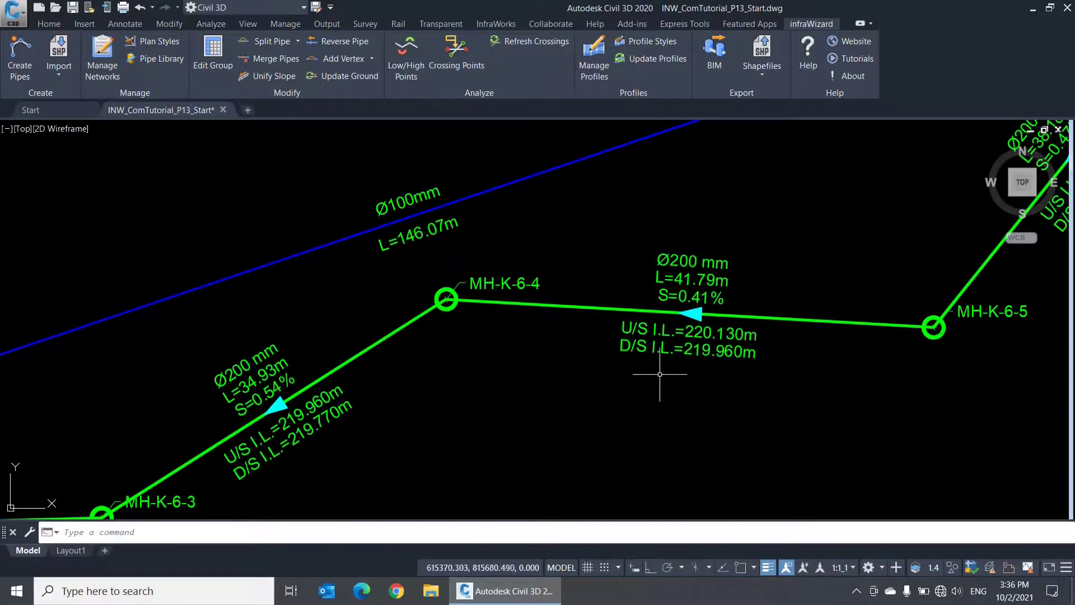
scroll(674, 374, "down", 2)
- Stretch MH-K-6-5 with a crossing window to a point farther down-left
type("s")
key("Return")
left_click(919, 318)
left_click(779, 382)
key("Return")
left_click(793, 367)
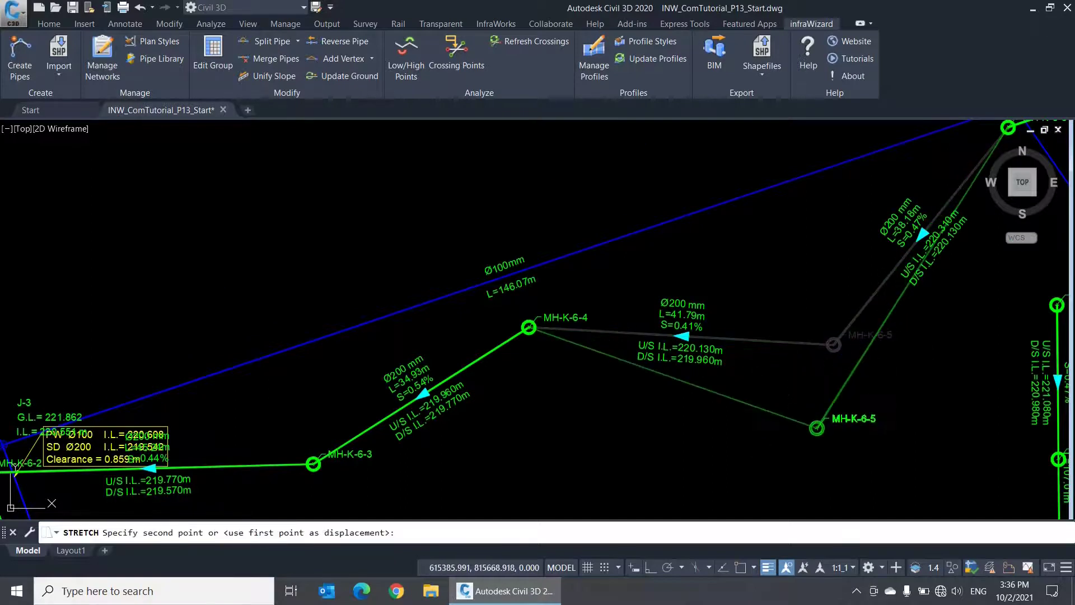
left_click(776, 451)
- Stretch MH-K-6-3 and its pipes to the right
key("Return")
left_click(421, 453)
left_click(281, 483)
key("Return")
left_click(313, 464)
left_click(396, 473)
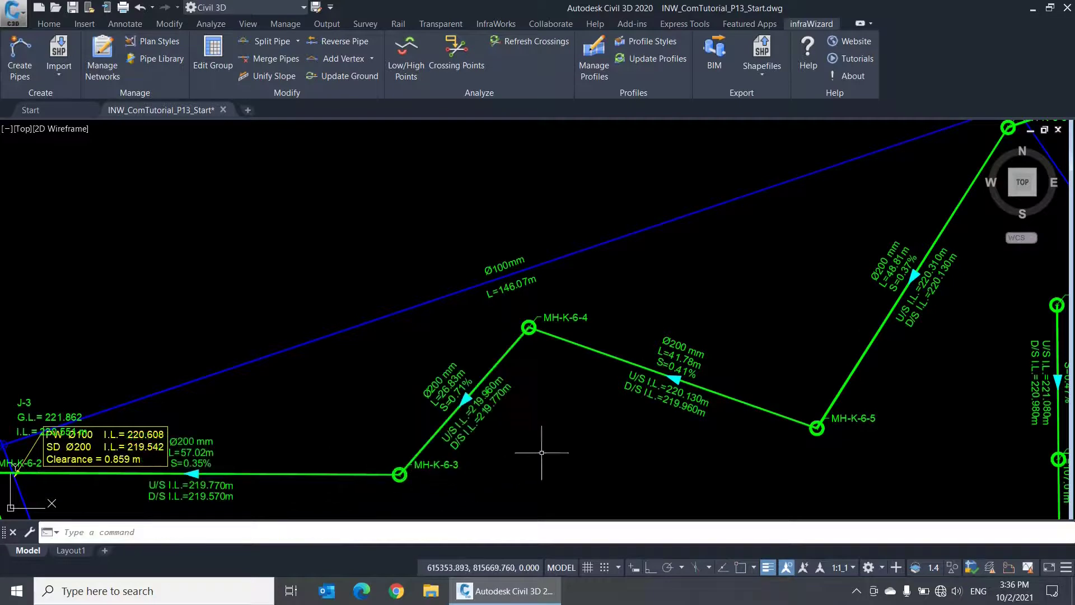
- Stretch the Ø100mm pipe's bend near MH-K-10 eastward, making the pipe L=75.25m
middle_click_drag(552, 432, 530, 363)
scroll(574, 400, "down", 5)
middle_click_drag(617, 437, 584, 300)
middle_click_drag(636, 396, 557, 296)
scroll(658, 376, "up", 3)
key("Return")
left_click(722, 329)
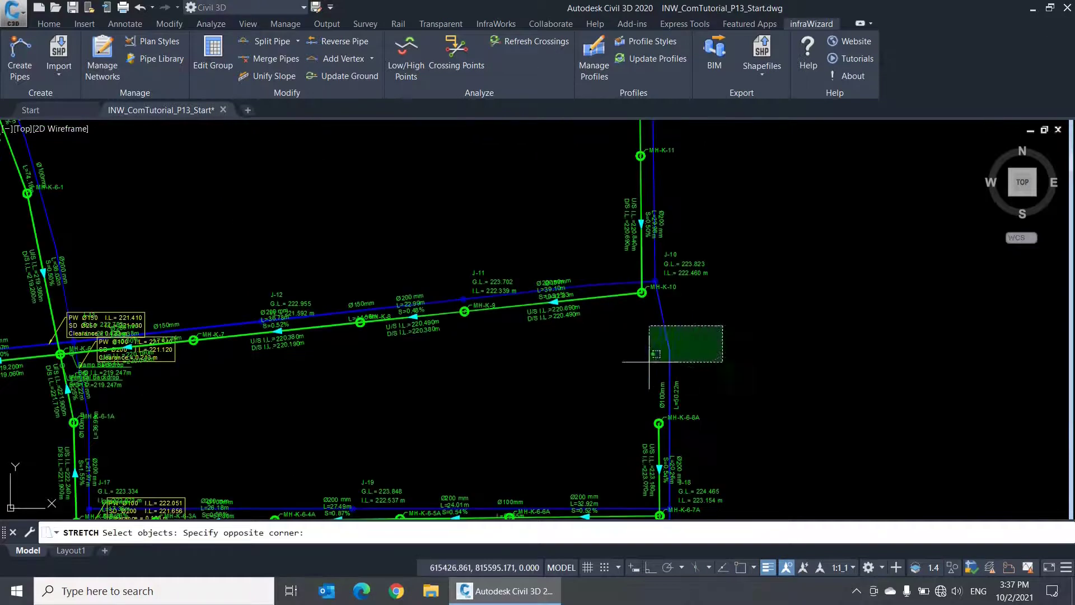
left_click(710, 363)
key("Return")
left_click(710, 363)
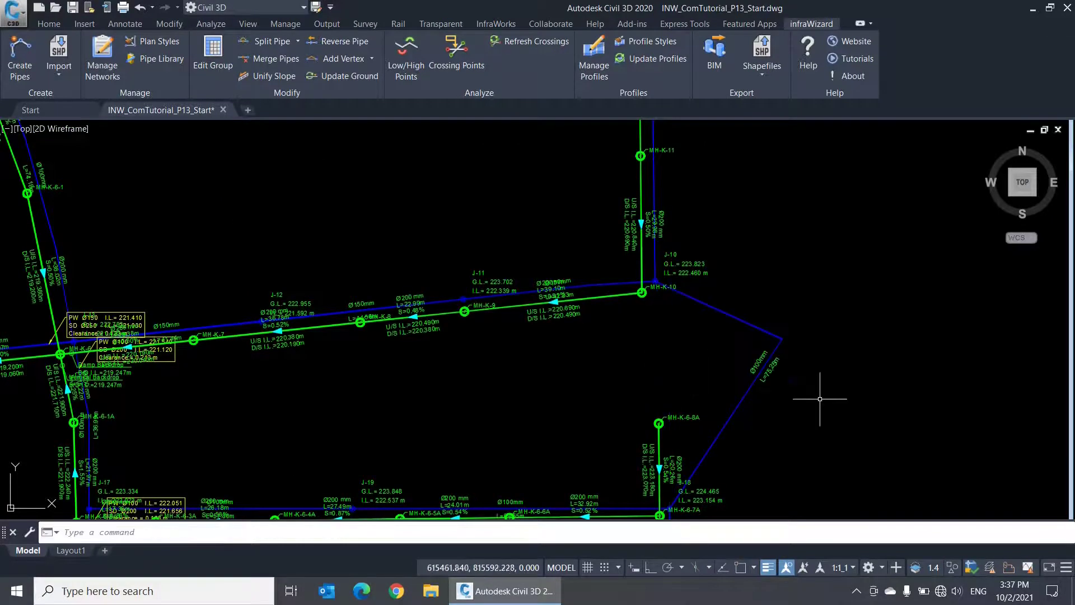
left_click(823, 352)
scroll(792, 394, "up", 4)
middle_click_drag(847, 397, 857, 283)
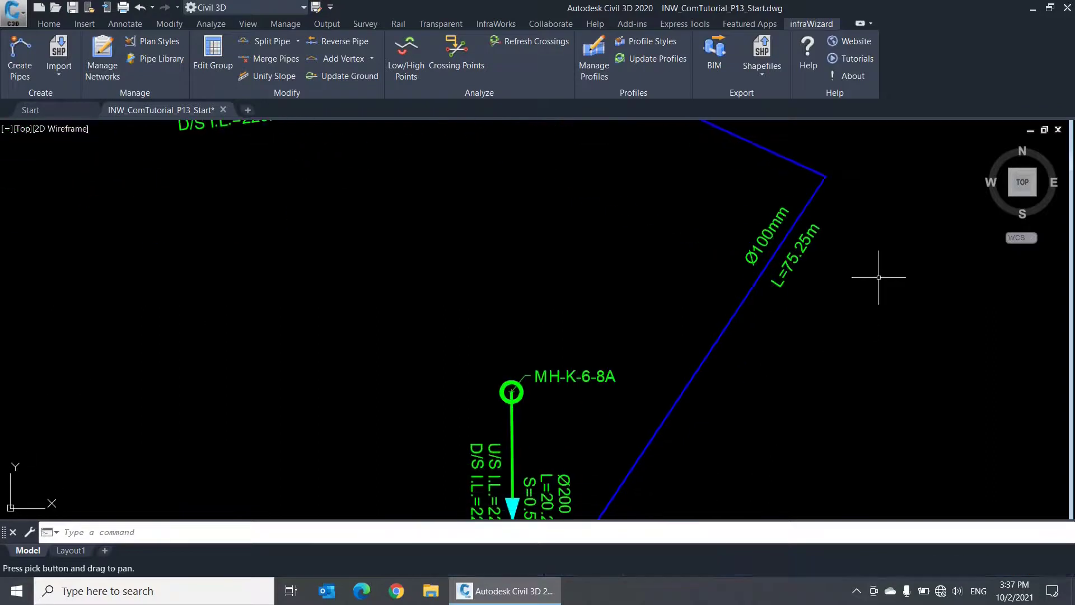
scroll(829, 307, "down", 5)
middle_click_drag(849, 388, 857, 456)
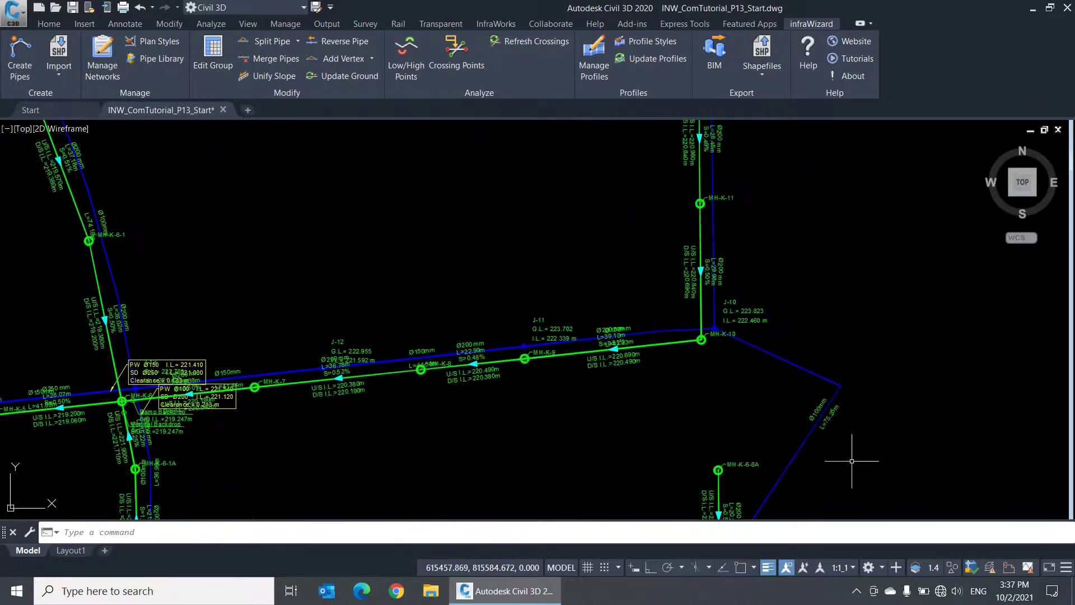
- Rotate MH-K-10 and its pipes to the lower right with RO
scroll(711, 374, "up", 2)
type("r")
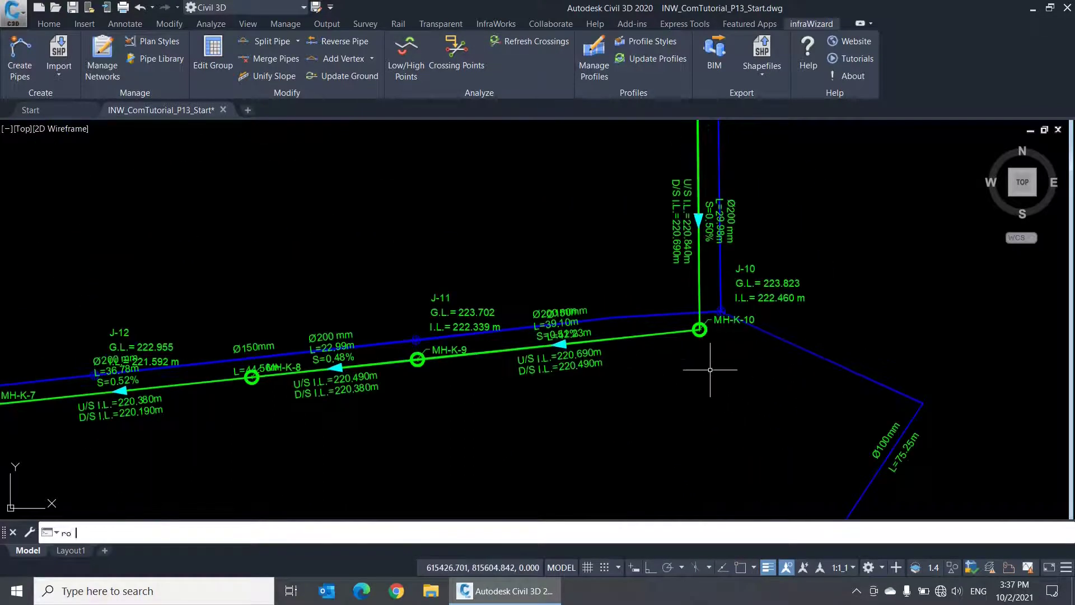
type("o")
key("Return")
key("Return")
left_click(714, 369)
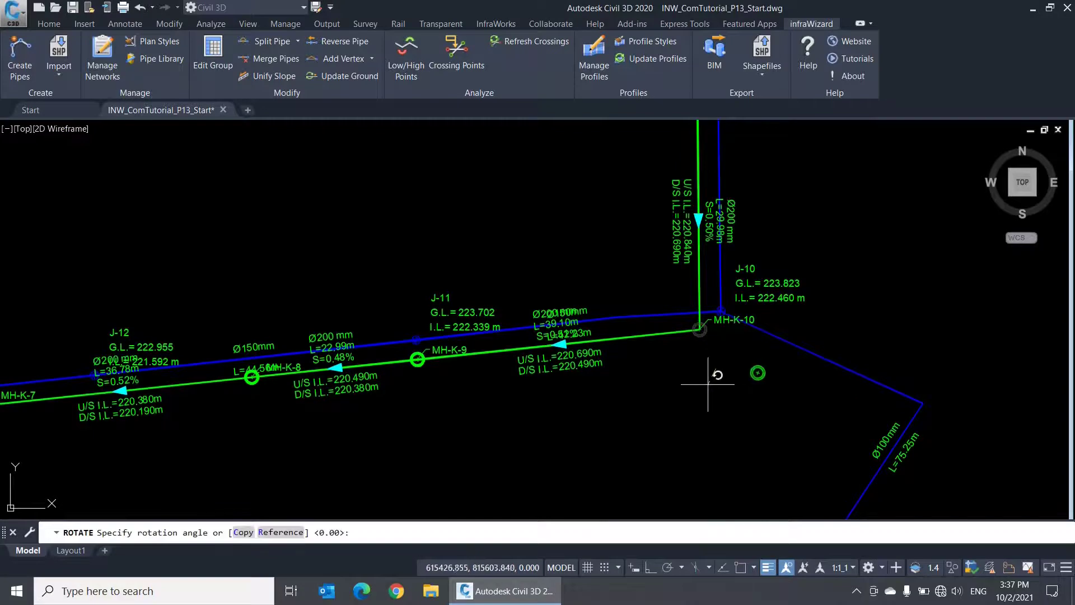
left_click(686, 432)
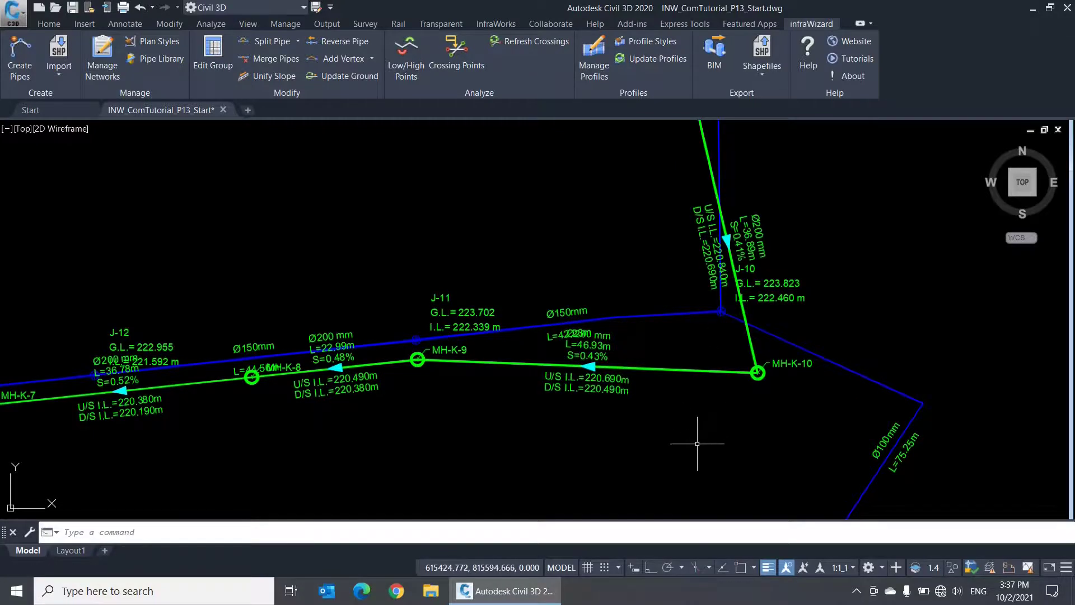
- Delete manholes MH-K-9 and MH-K-7 together with their attached pipes
scroll(423, 384, "up", 2)
left_click(414, 345)
key("Return")
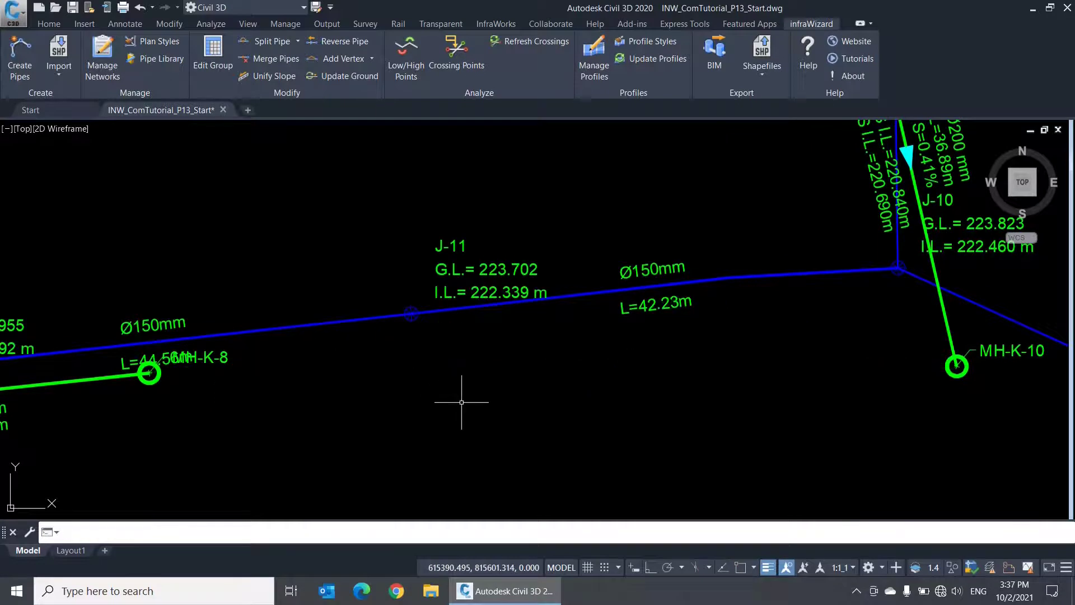
scroll(355, 413, "down", 3)
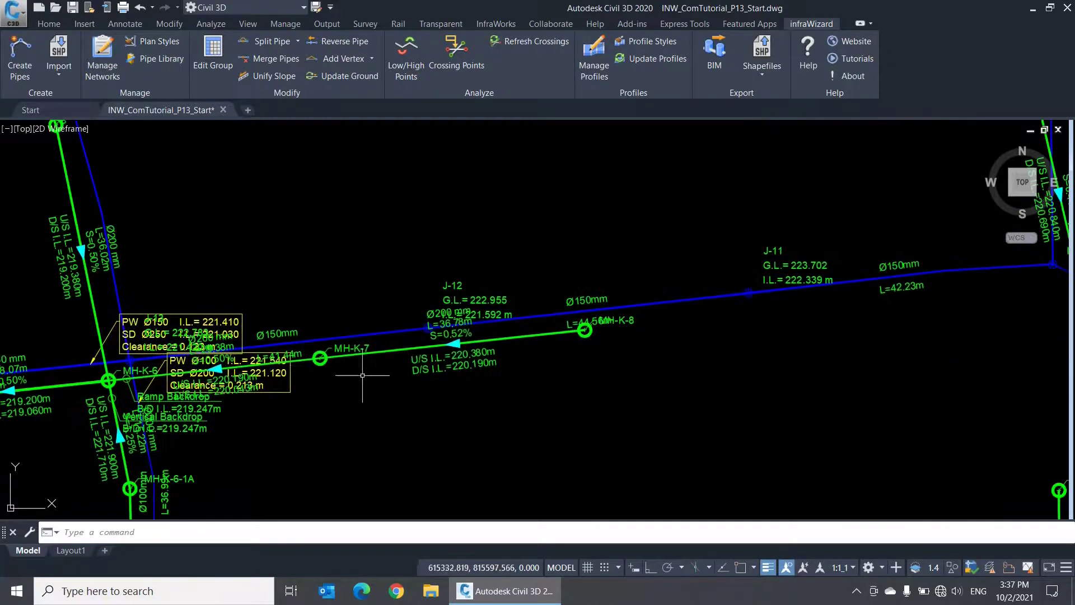
scroll(317, 364, "up", 2)
left_click(325, 360)
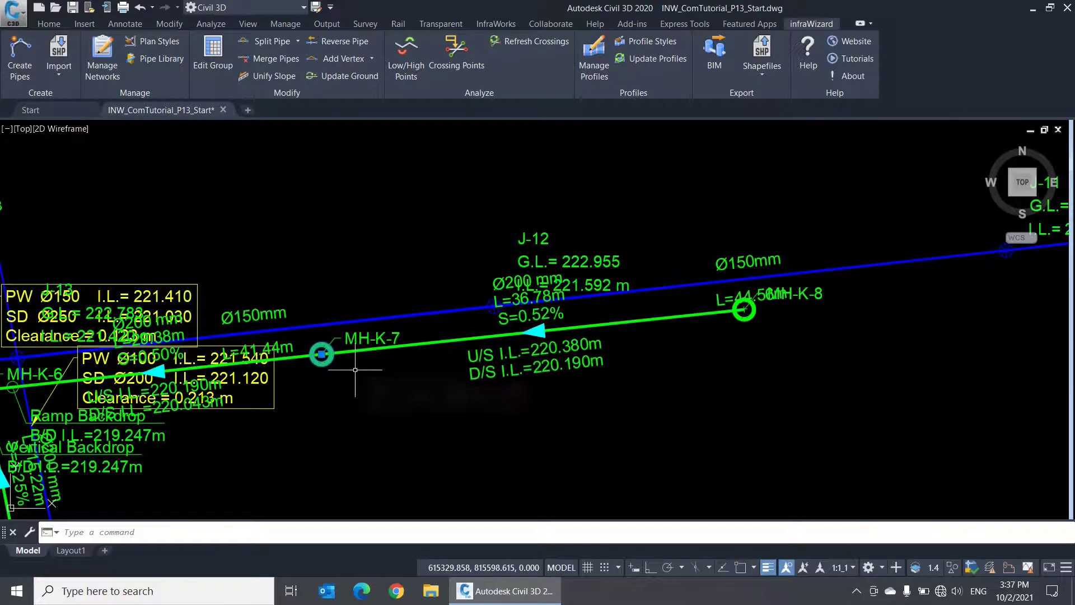
key("Delete")
scroll(355, 370, "down", 4)
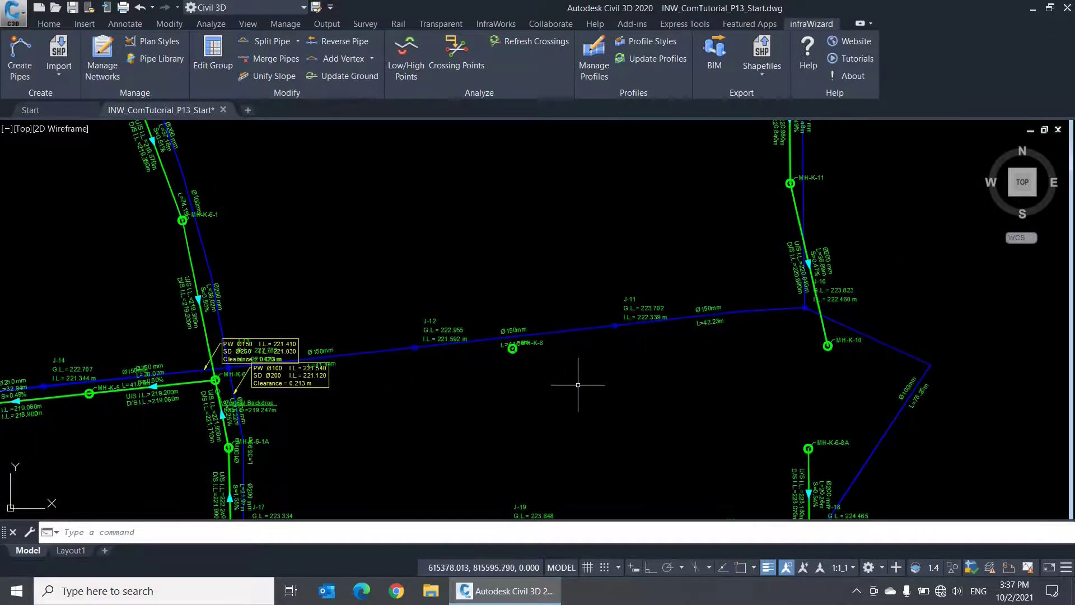
middle_click_drag(578, 385, 560, 460)
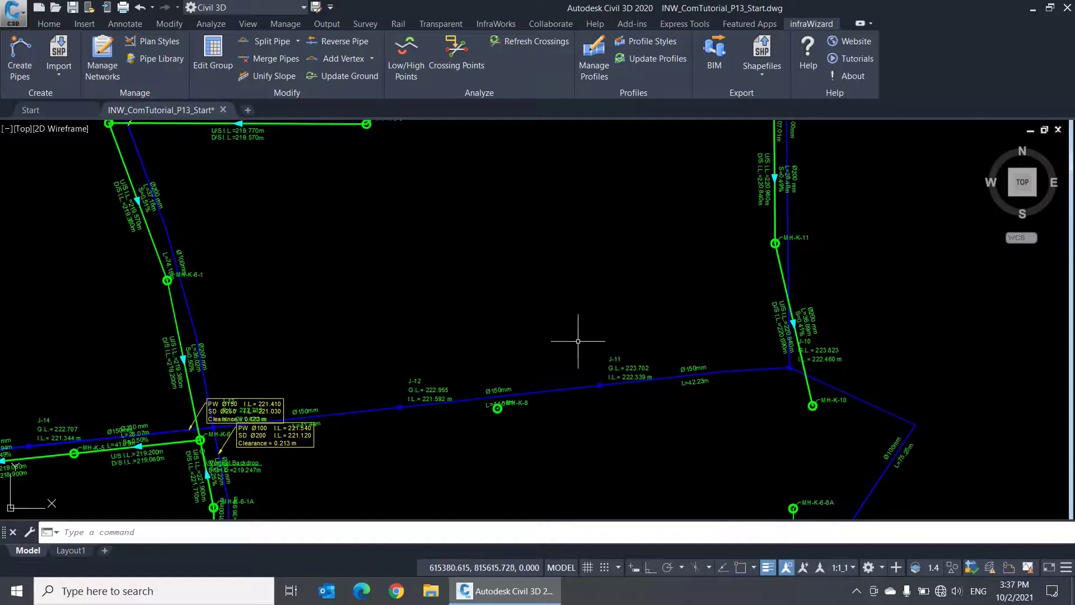
middle_click_drag(576, 337, 565, 284)
scroll(599, 343, "up", 4)
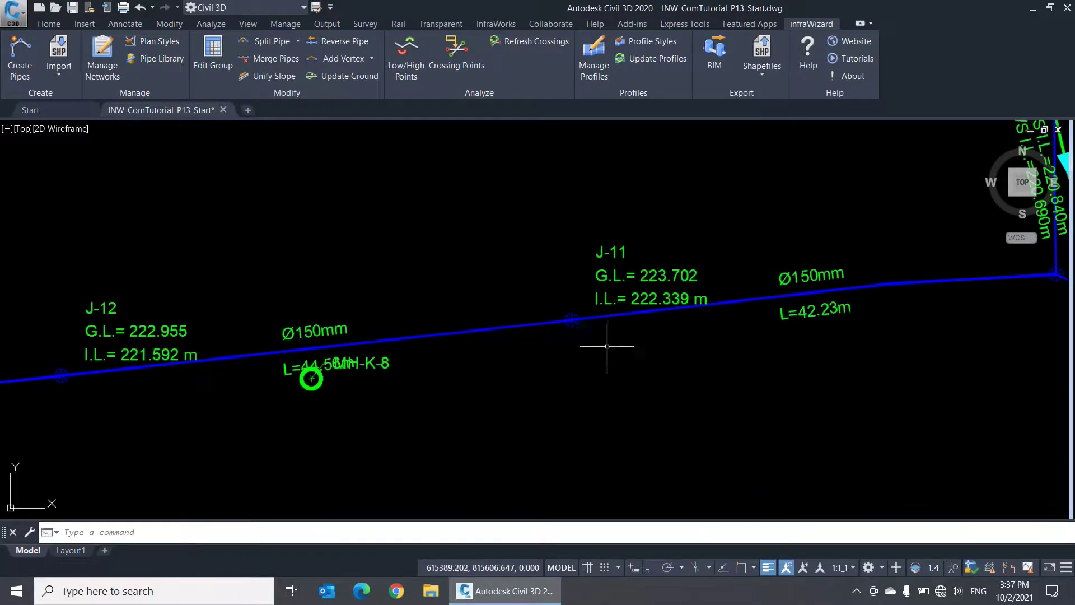
scroll(596, 439, "down", 1)
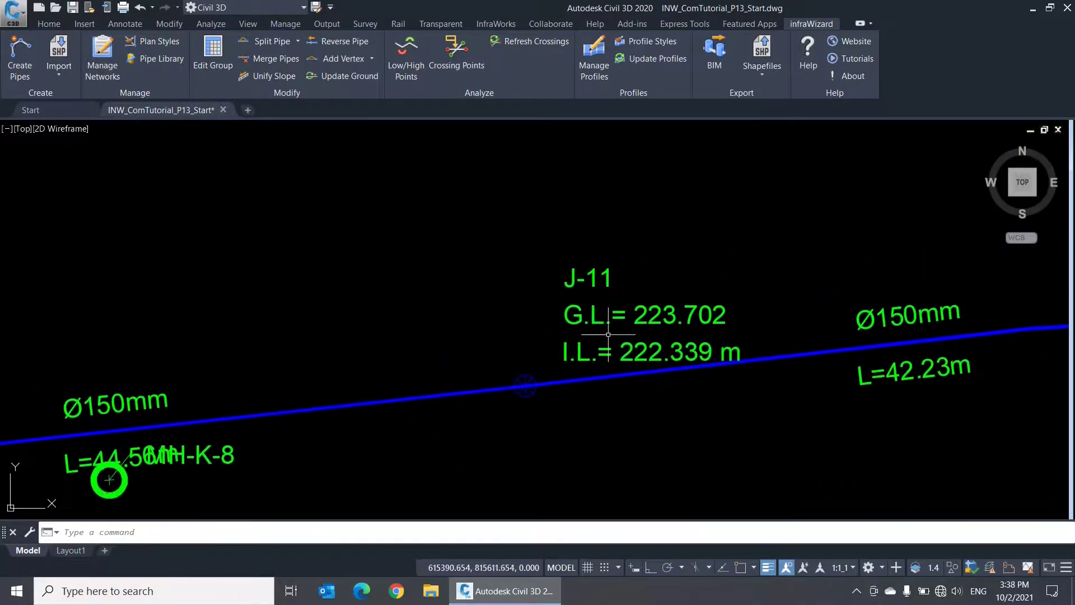
- Erase the J-11 labels with the E command
type("e")
key("Return")
left_click(616, 315)
key("Return")
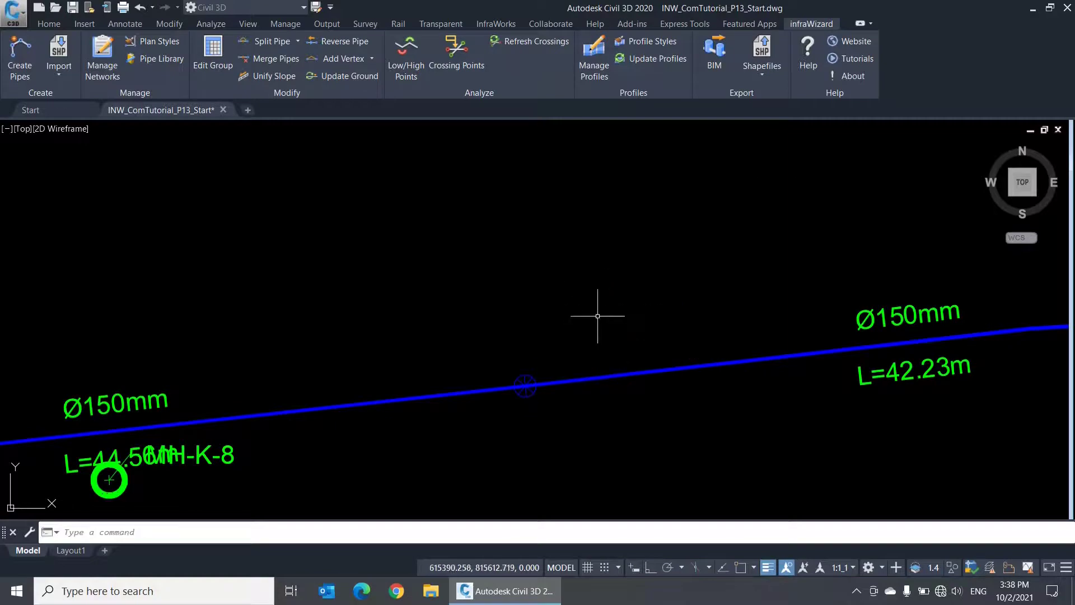
- Drag the Ø150mm pipe's middle grip upward to bend it north
scroll(583, 306, "down", 2)
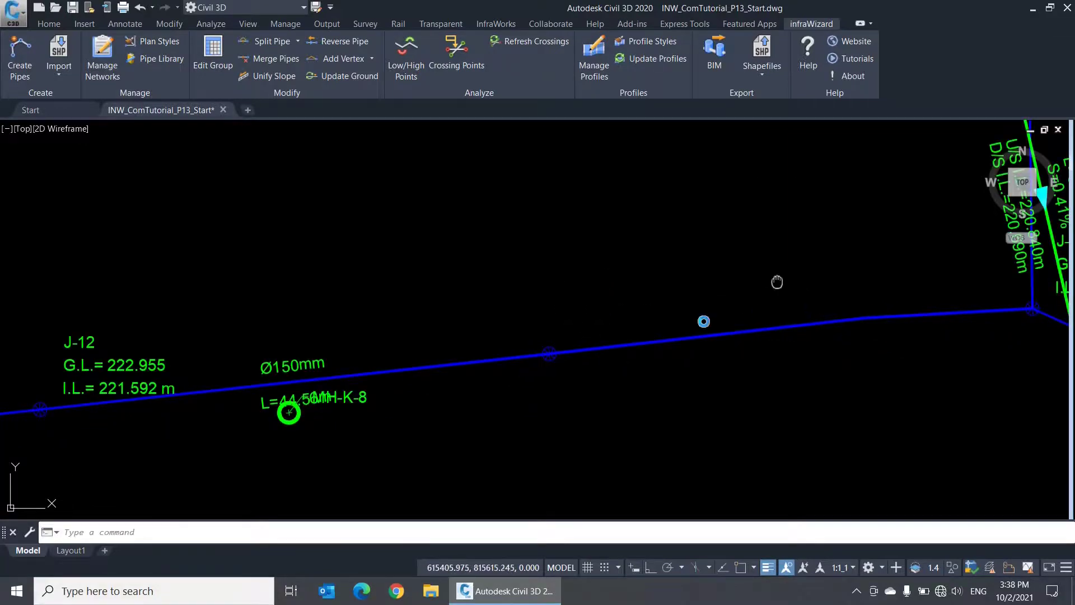
middle_click_drag(776, 278, 612, 377)
scroll(699, 319, "down", 2)
scroll(785, 308, "up", 3)
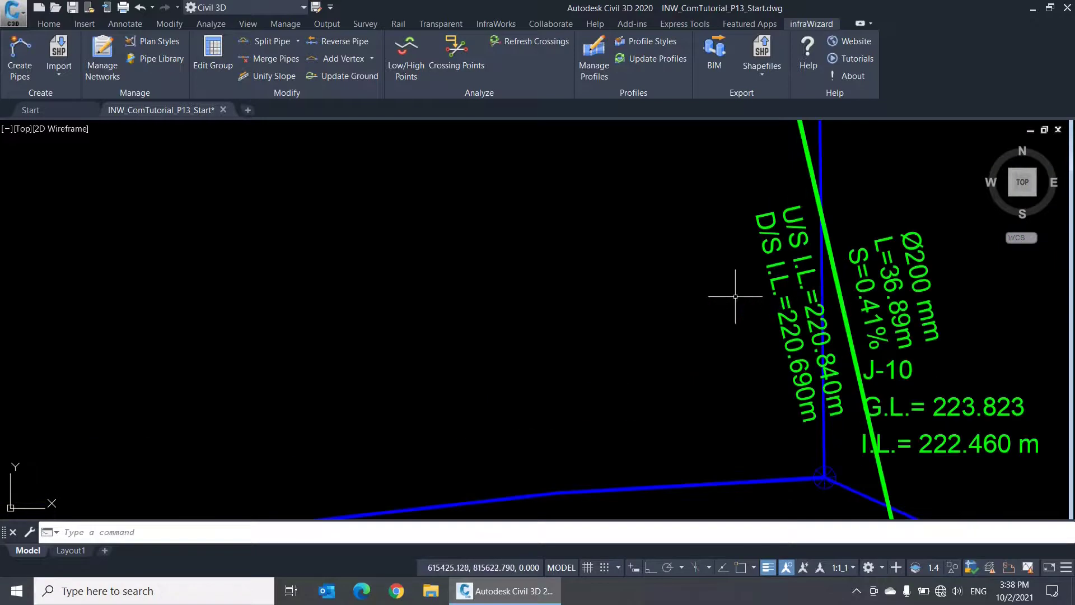
scroll(711, 299, "down", 2)
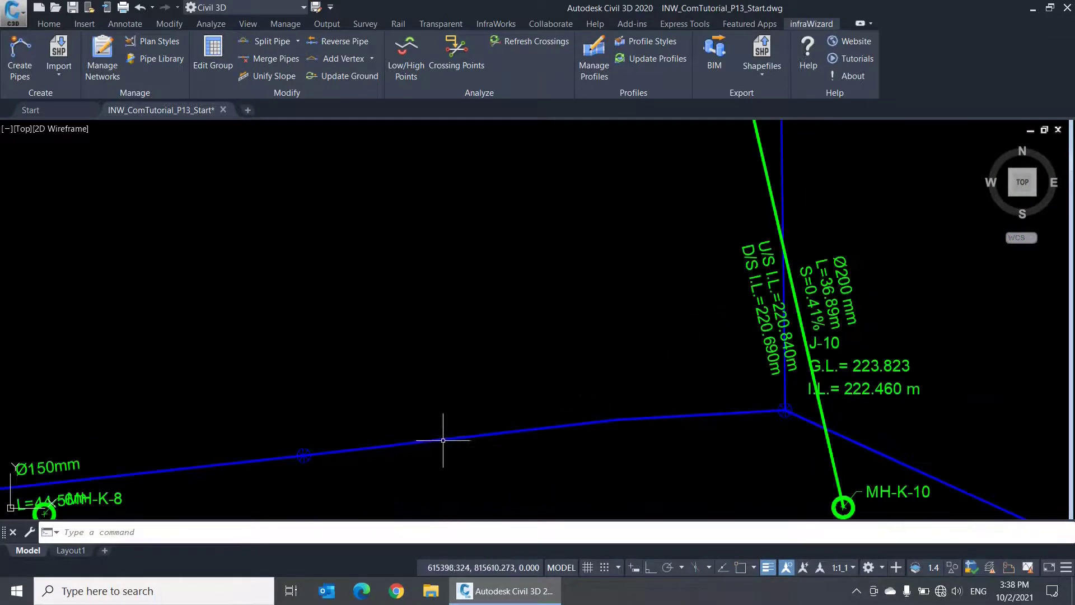
left_click(465, 437)
left_click(619, 419)
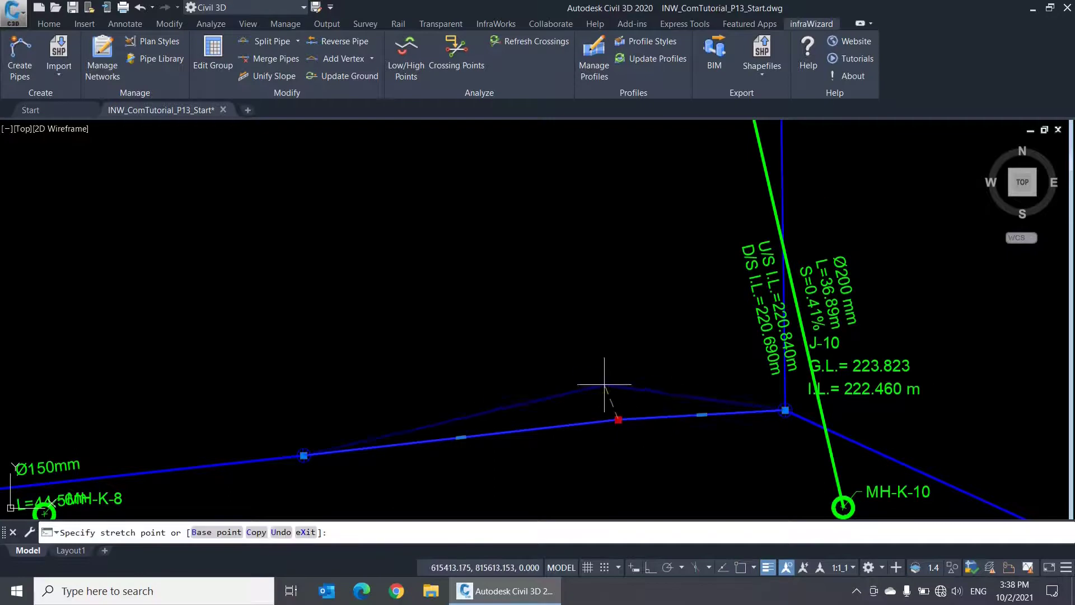
left_click(601, 371)
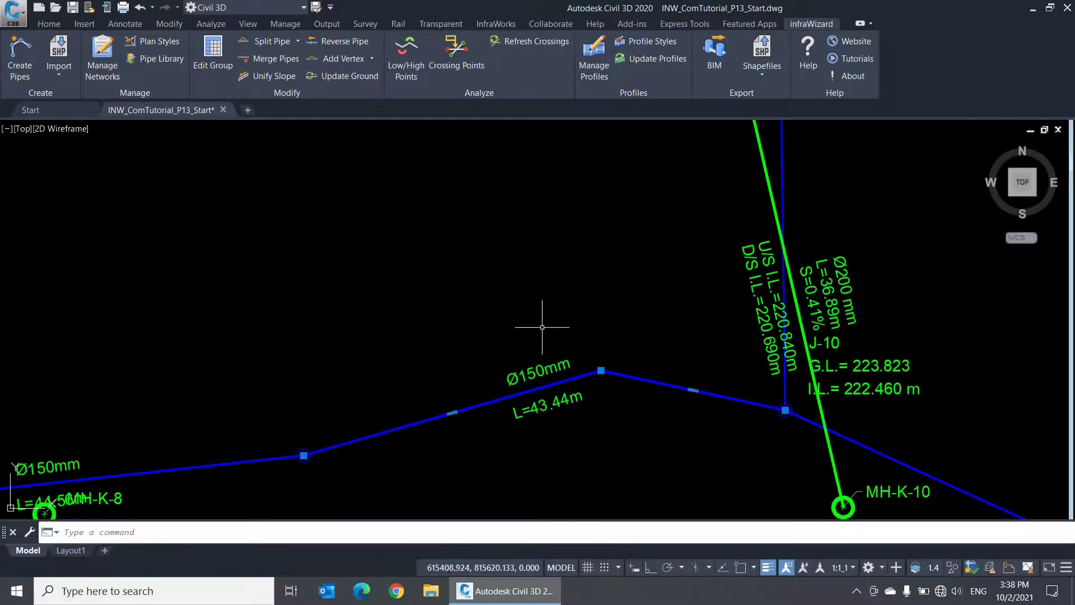
- Drag the J-11 end grip up so the pipe reads L=43.80m
scroll(304, 454, "up", 2)
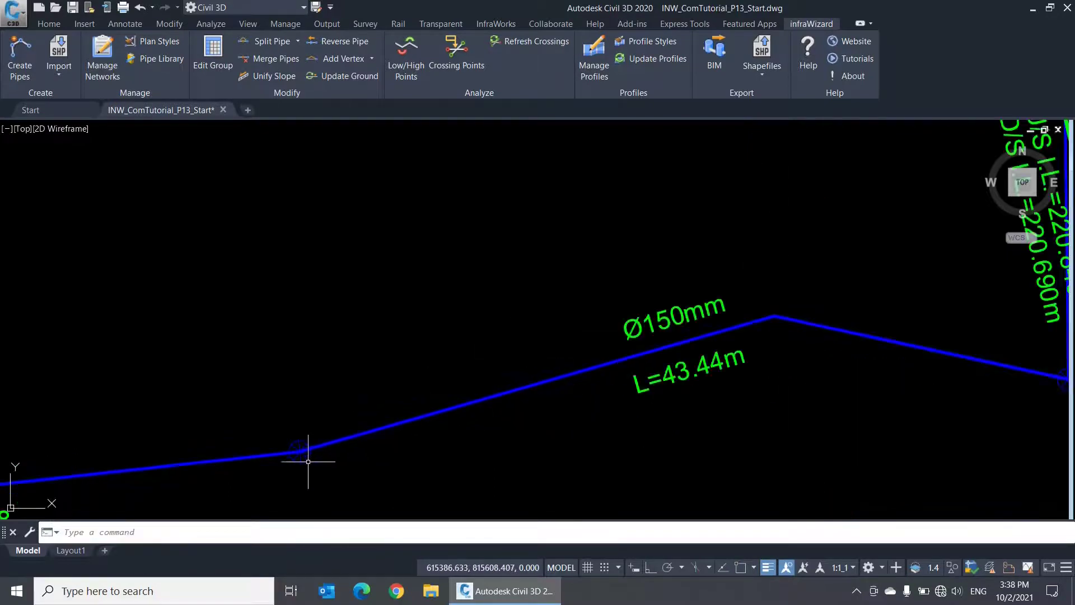
left_click(300, 452)
left_click(277, 369)
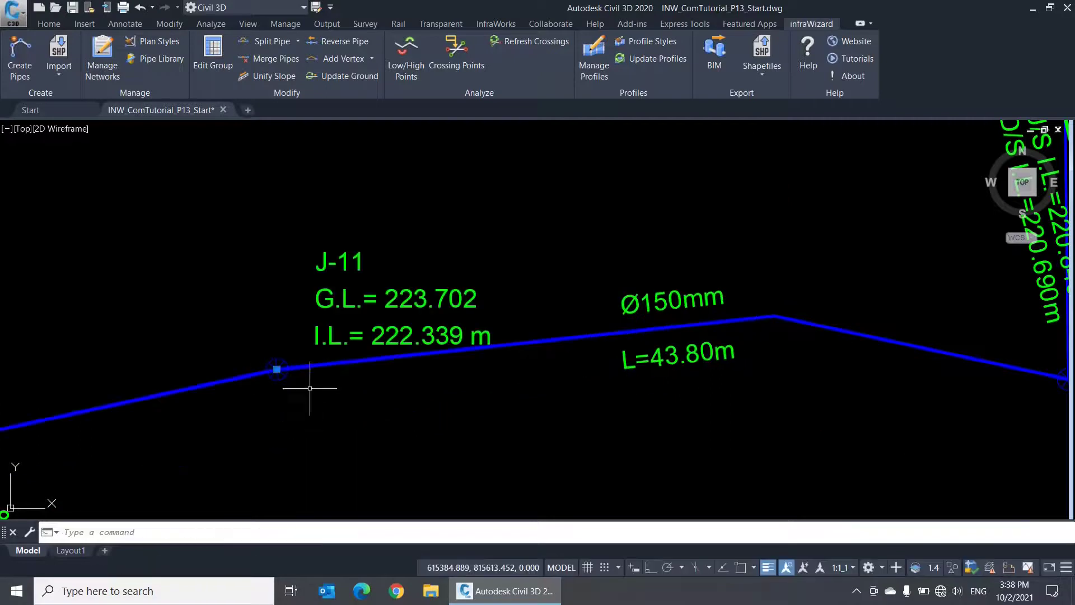
scroll(420, 360, "down", 6)
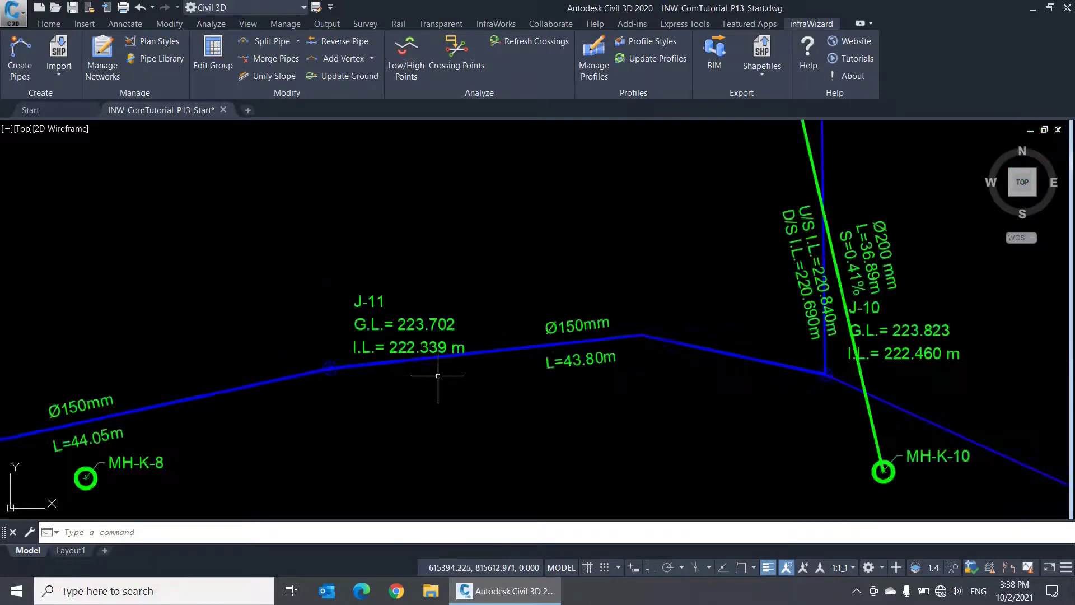
- Delete the central profile view
scroll(693, 351, "down", 3)
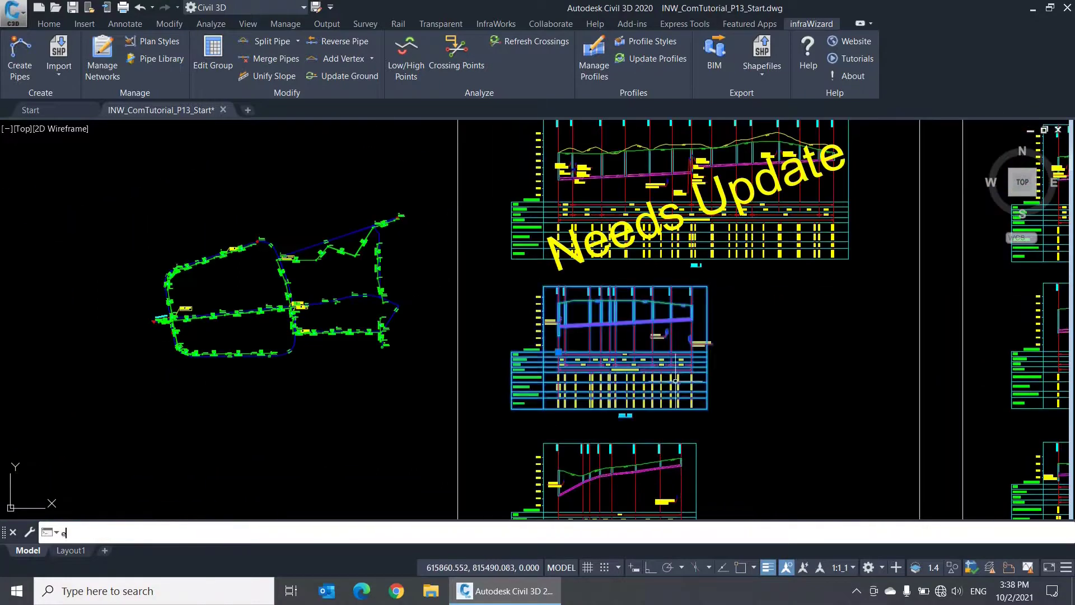
middle_click_drag(618, 510, 615, 408)
left_click(615, 409)
key("Delete")
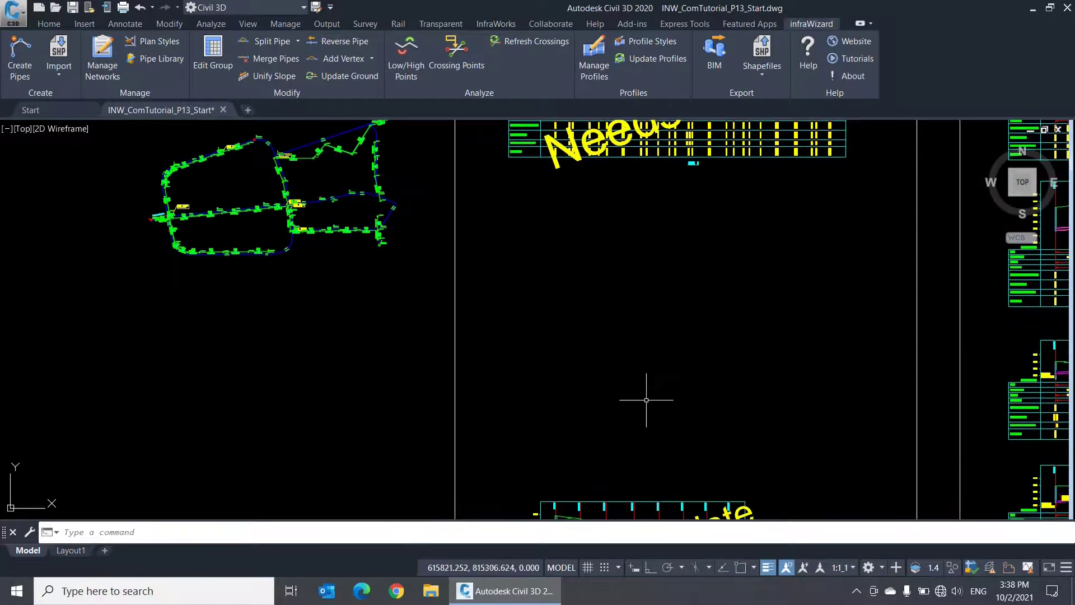
- Delete profile LINE C-1 from the SD network in the profile manager, then close it
left_click(593, 71)
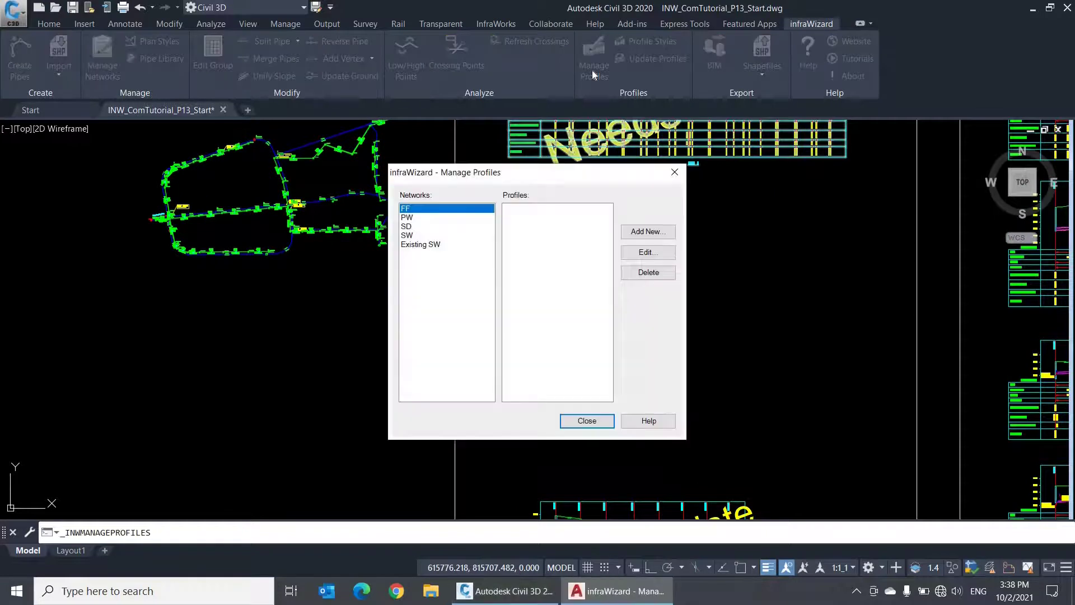
left_click(460, 225)
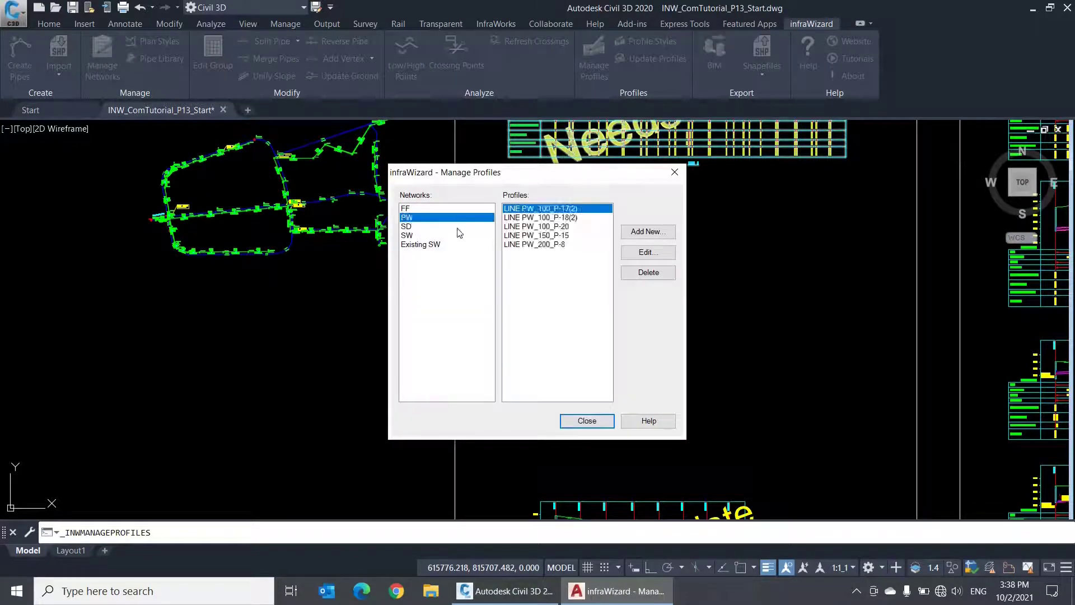
left_click(644, 274)
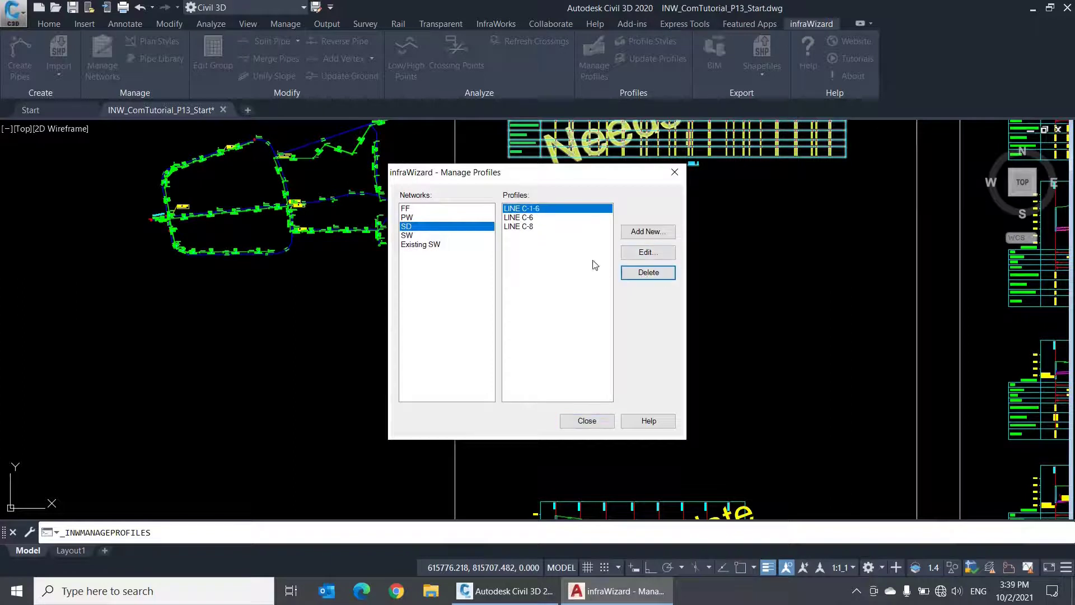
left_click(587, 420)
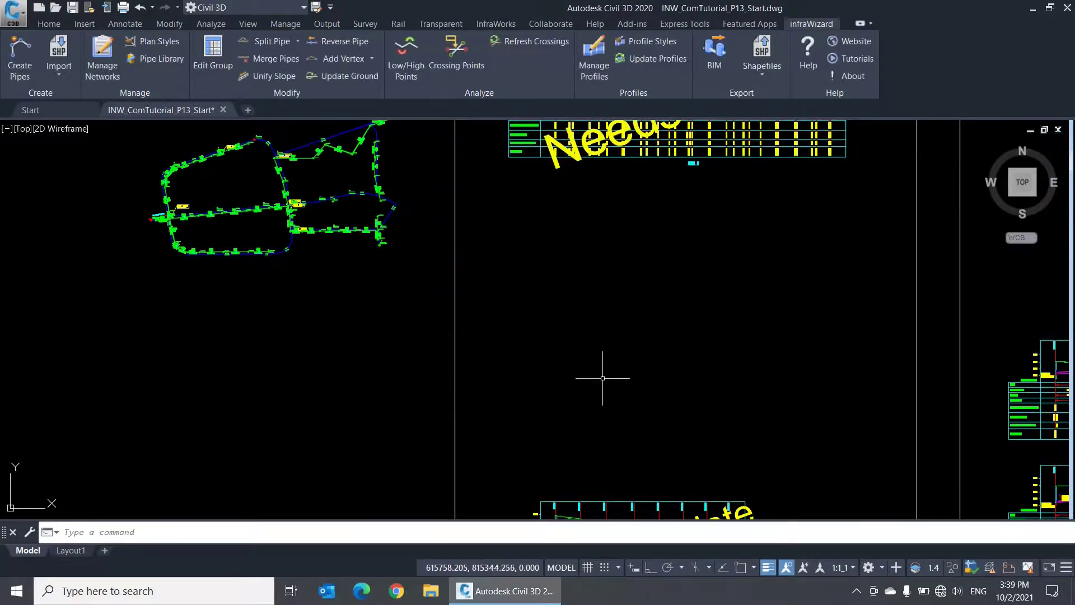
scroll(600, 372, "down", 3)
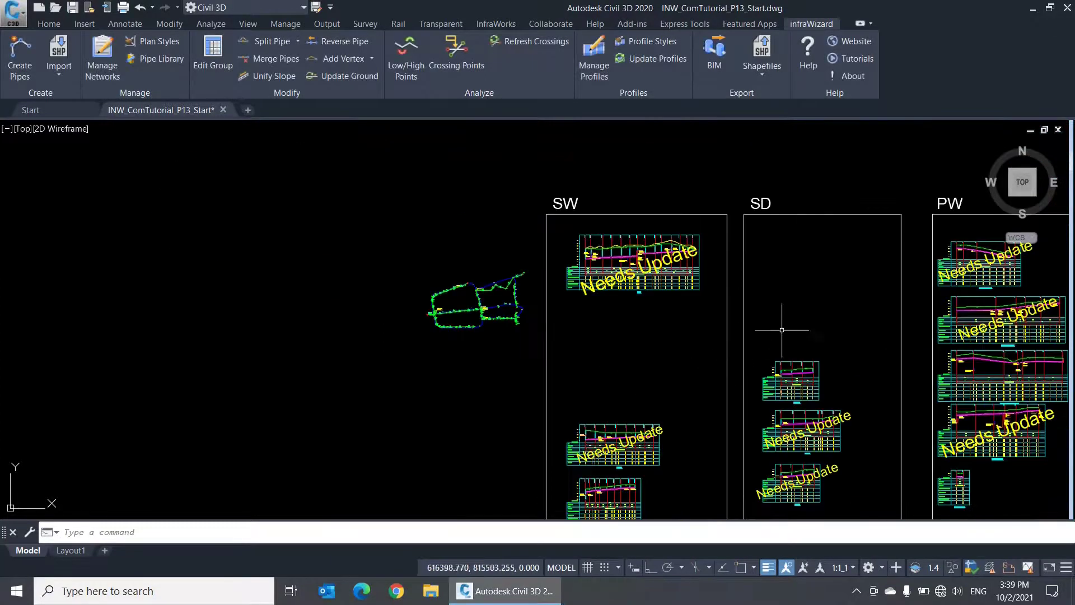
scroll(814, 397, "up", 2)
left_click(815, 397)
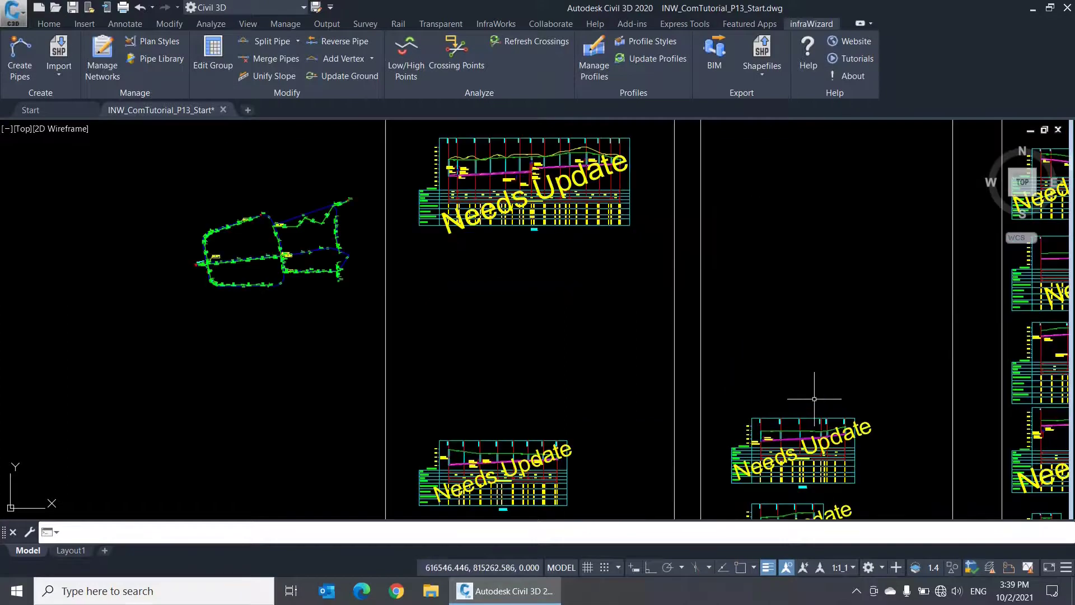
scroll(285, 256, "up", 8)
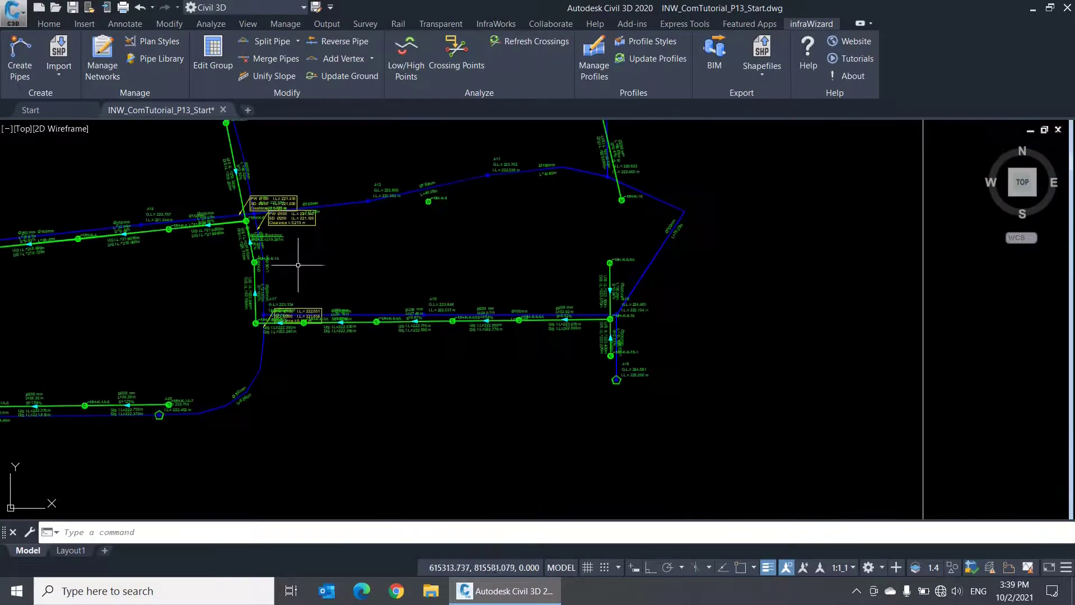
scroll(323, 269, "up", 6)
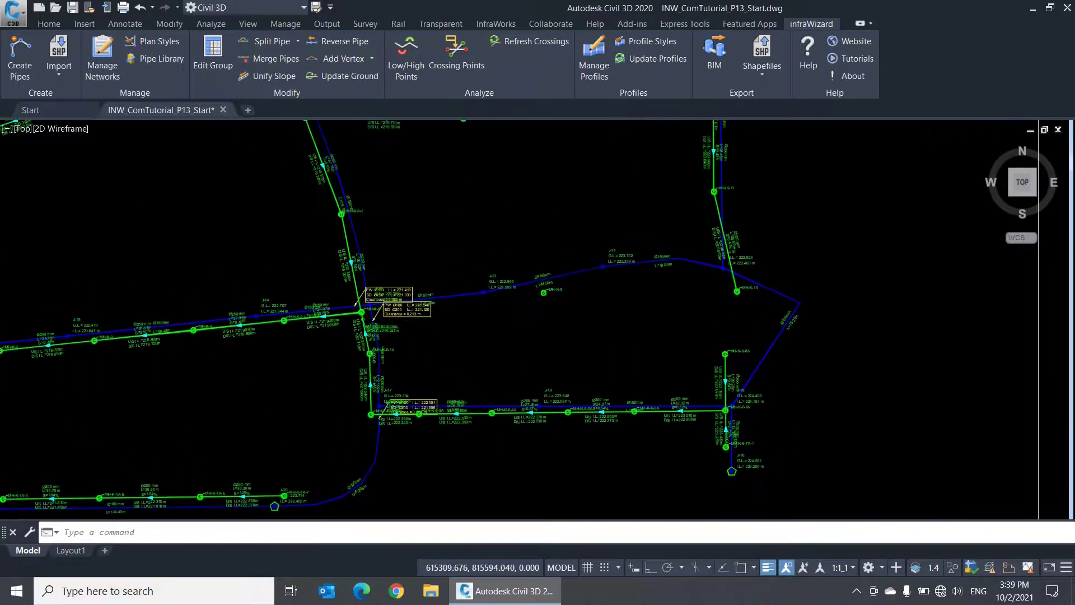
middle_click_drag(429, 328, 644, 351)
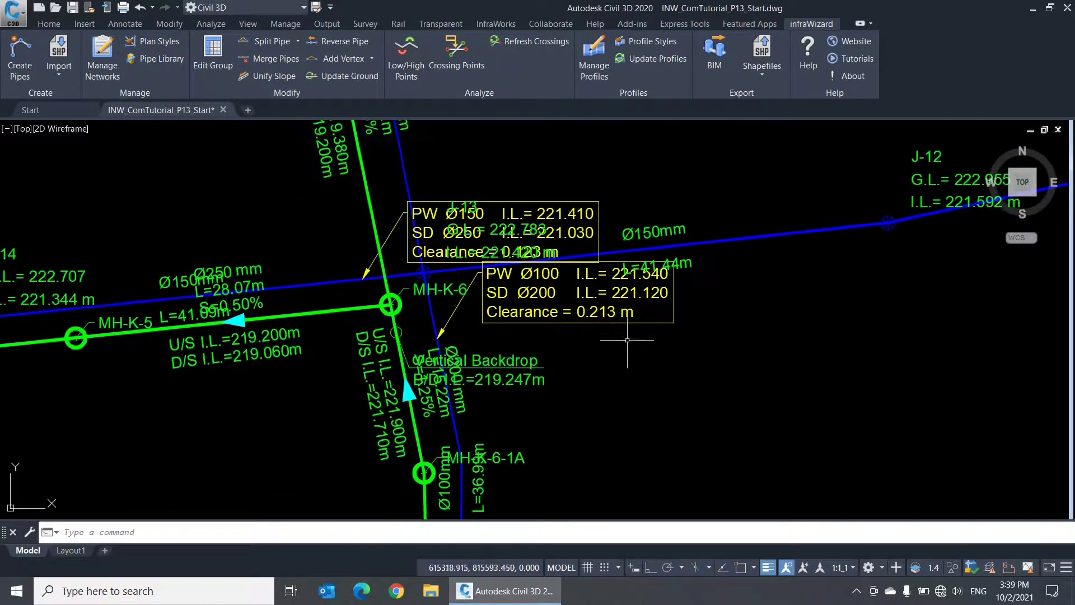
left_click(610, 312)
left_click_drag(619, 343, 722, 405)
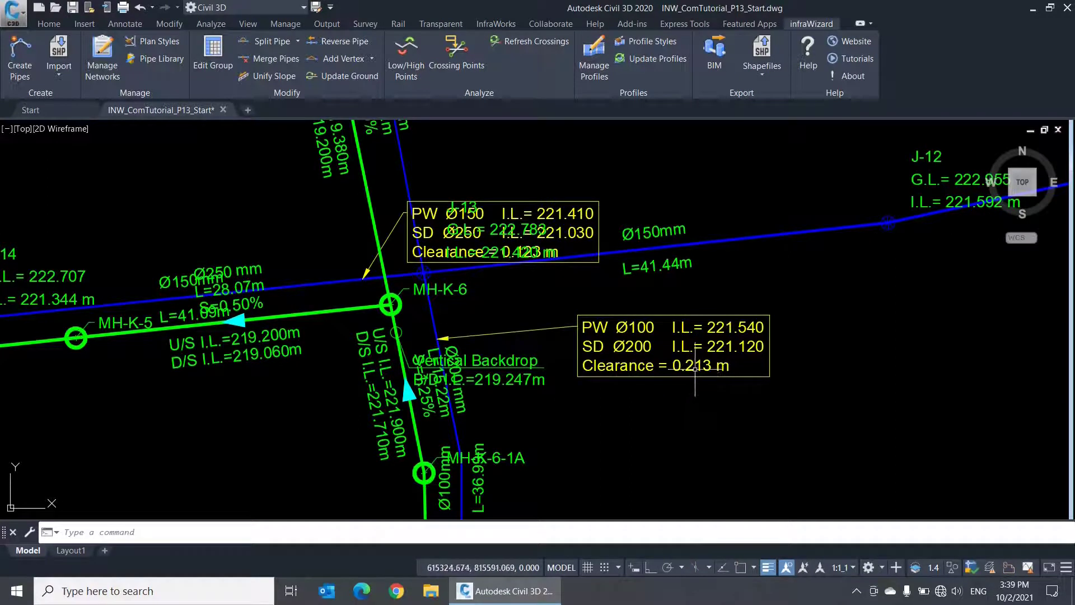
left_click(729, 393)
key("Escape")
key("ctrl+z")
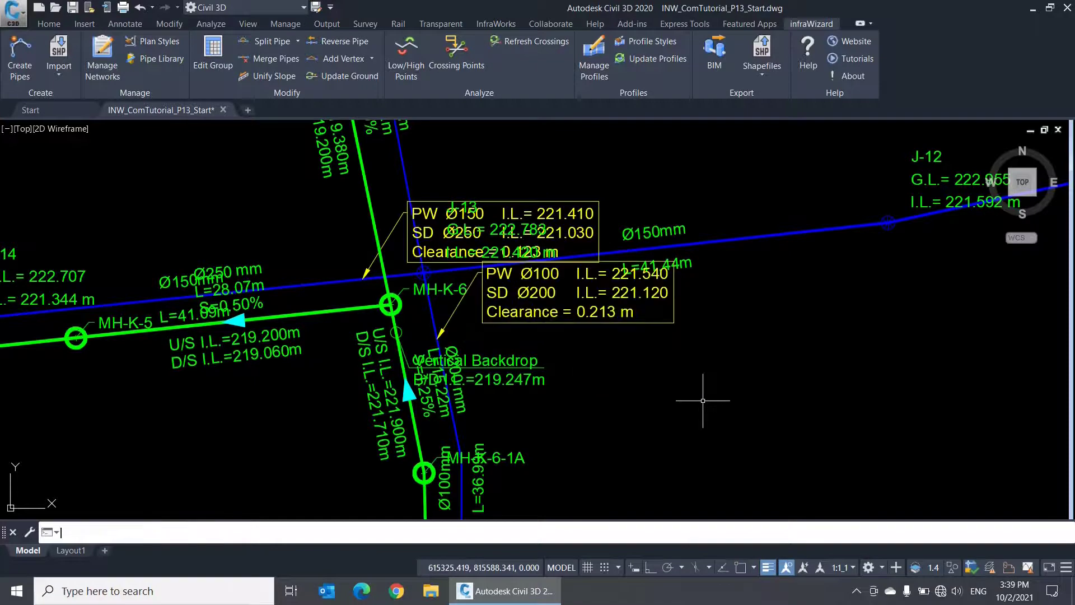
left_click(617, 308)
left_click(619, 344)
left_click_drag(619, 343, 719, 428)
key("ctrl+z")
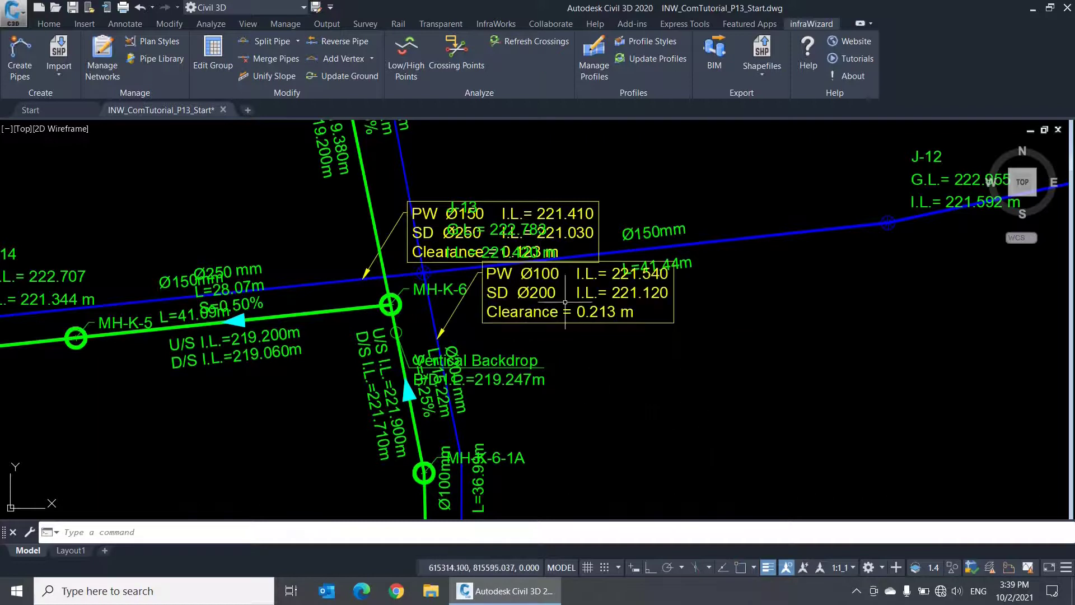
scroll(569, 326, "down", 8)
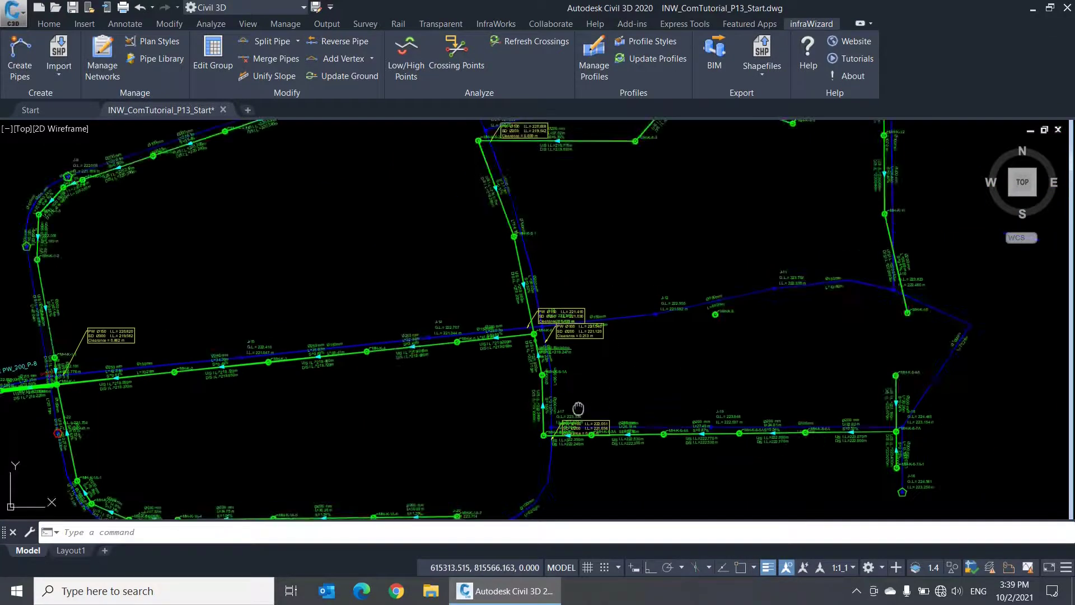
scroll(492, 420, "up", 8)
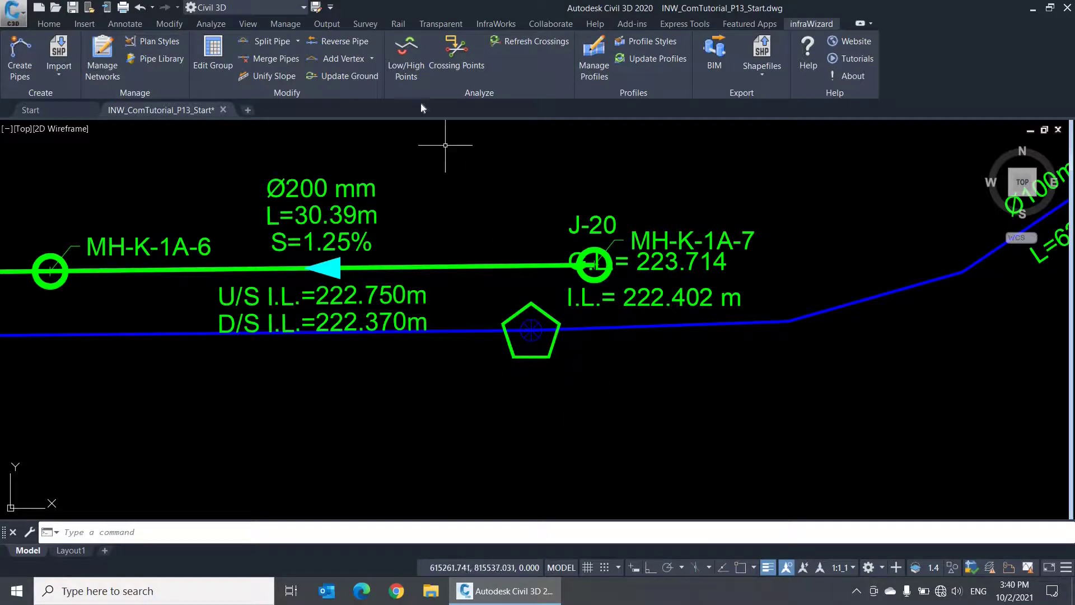
- Stop displaying PW x SD crossings in the infraWizard Crossing Points settings
left_click(461, 82)
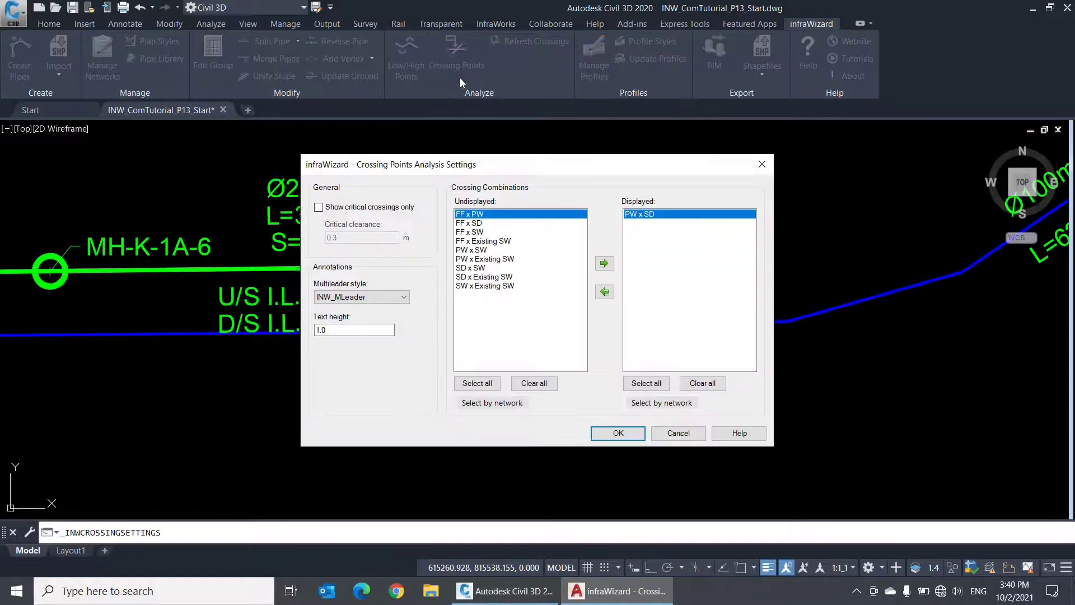
left_click(605, 293)
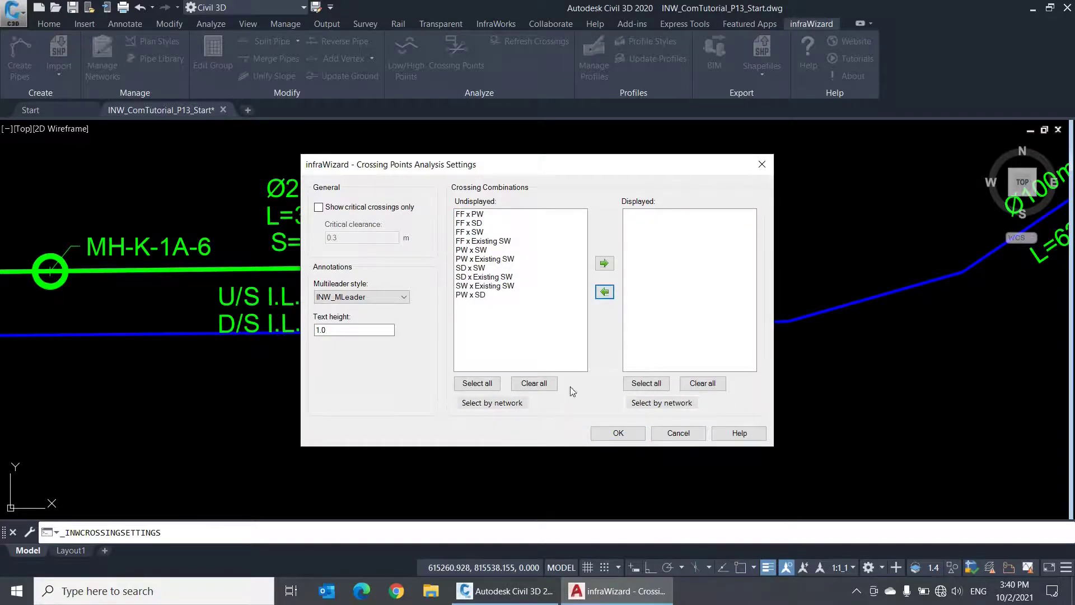
left_click(616, 433)
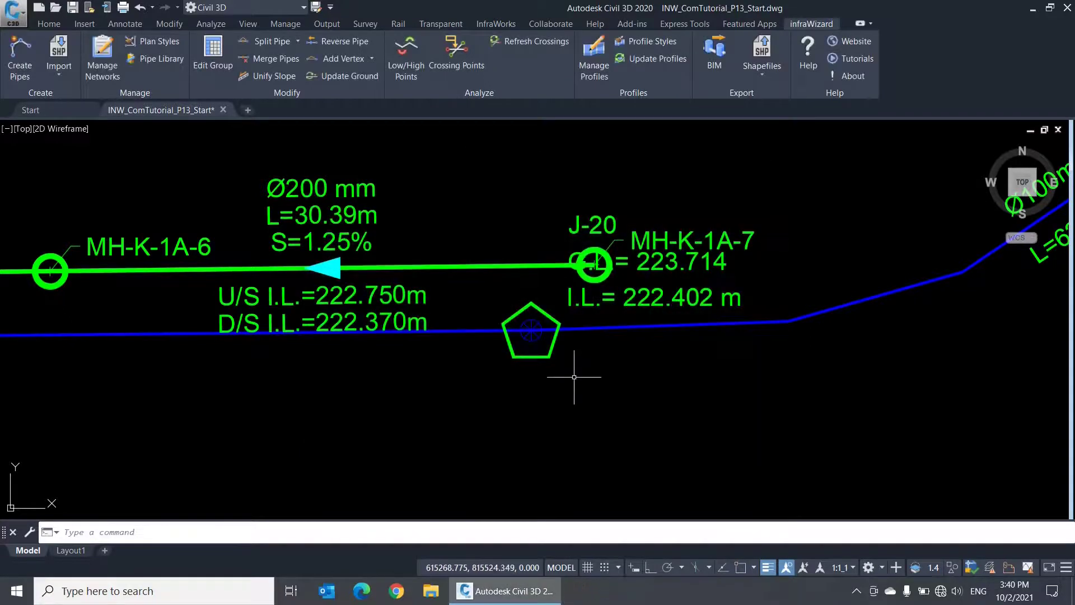
scroll(575, 378, "down", 8)
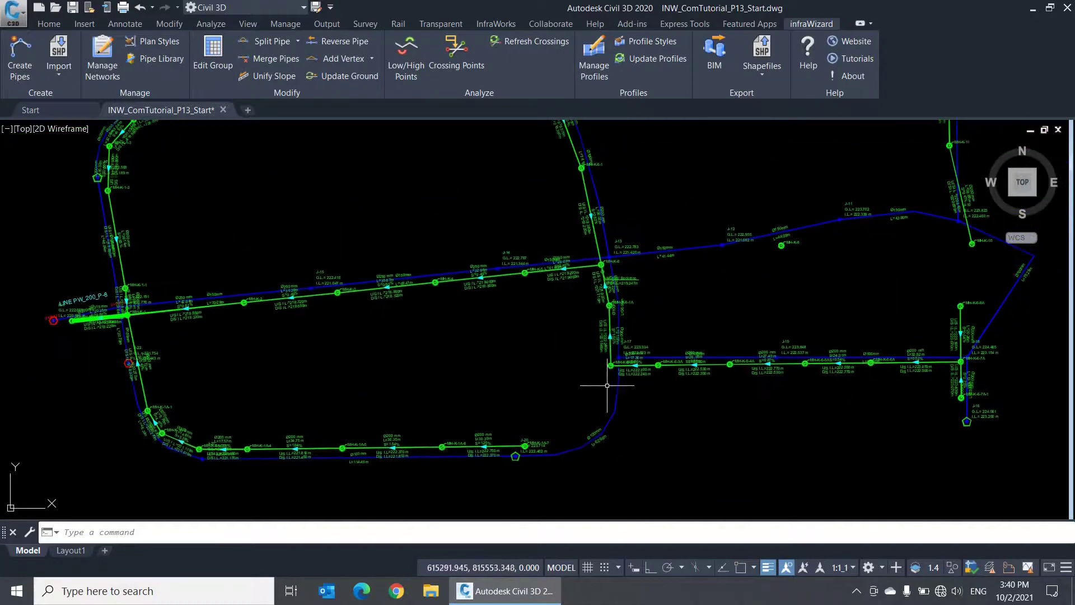
scroll(640, 385, "up", 6)
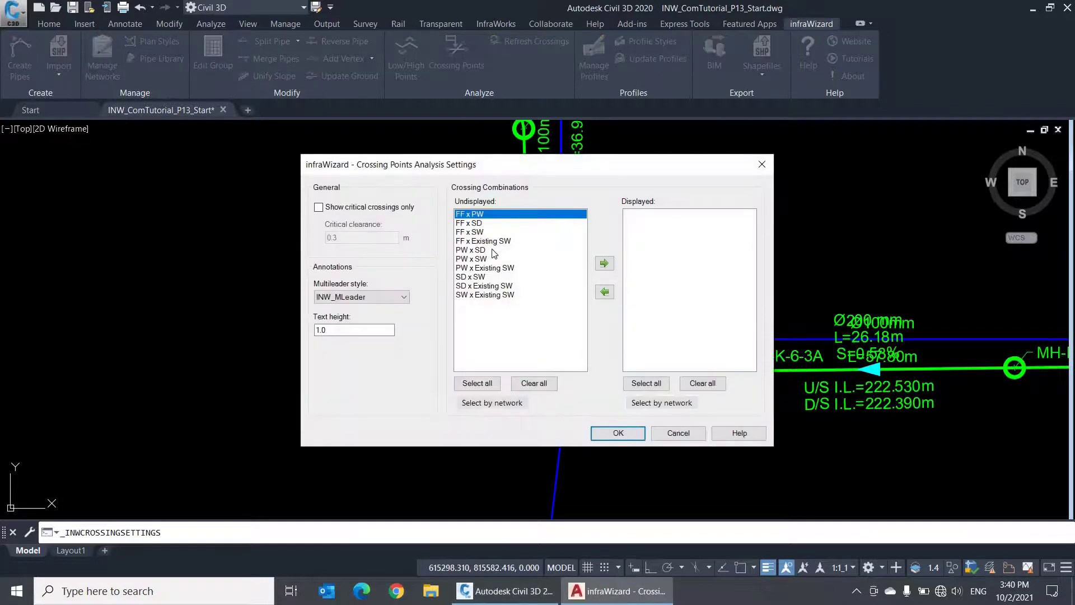
- Redisplay PW x SD crossings with critical crossings only, placing the label left of the pipes
left_click(501, 255)
left_click(603, 264)
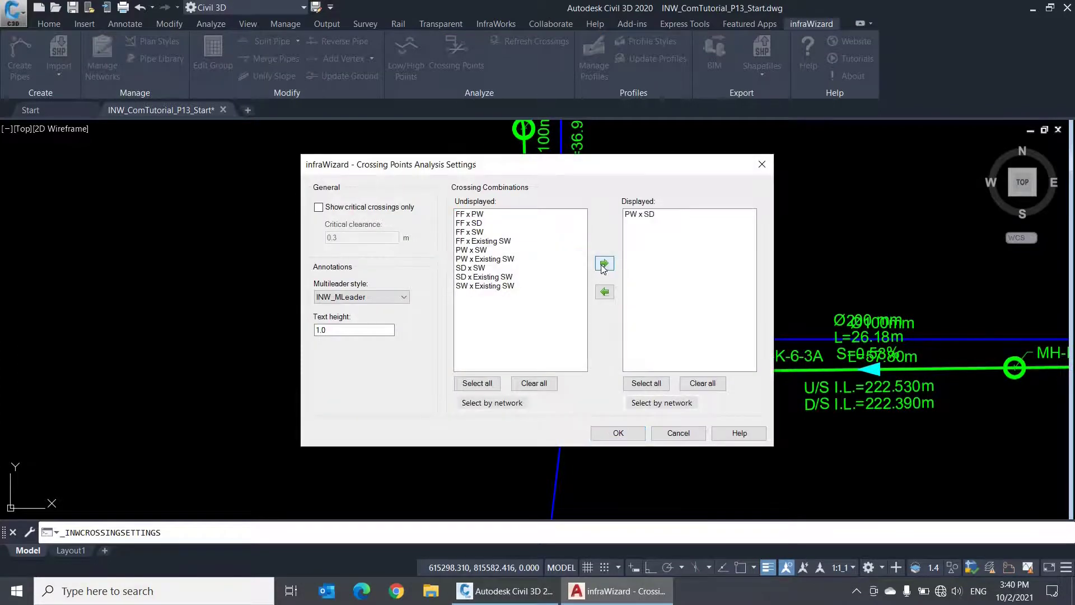
left_click(394, 210)
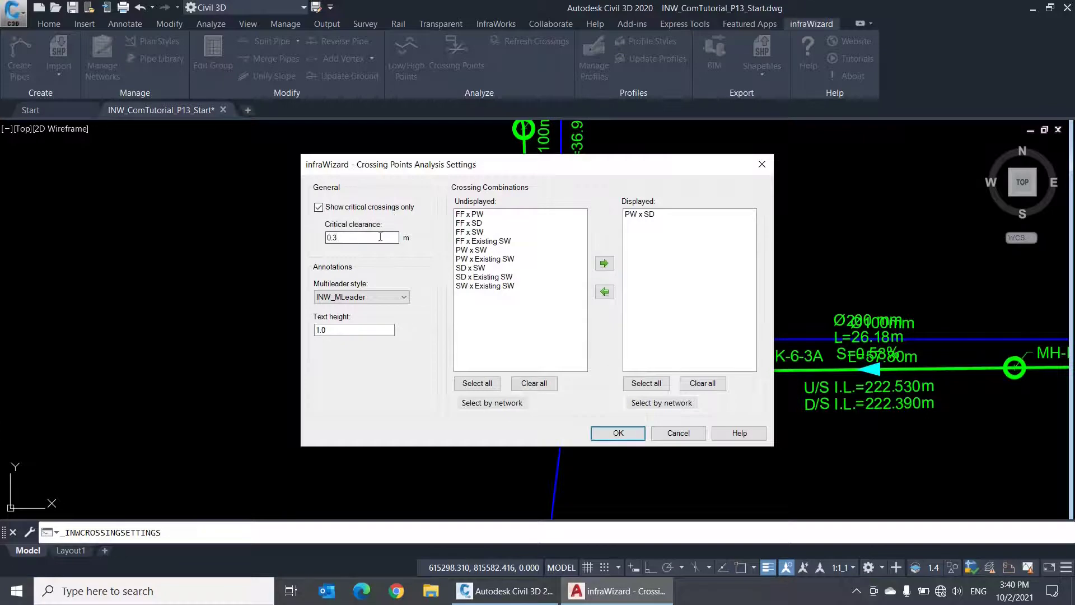
left_click(620, 434)
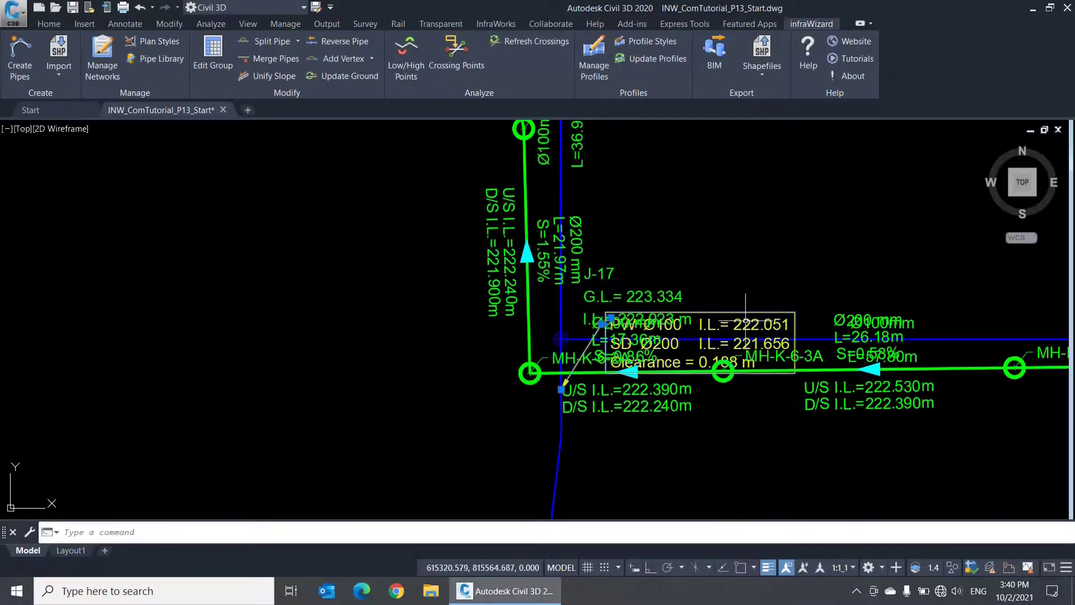
left_click(411, 341)
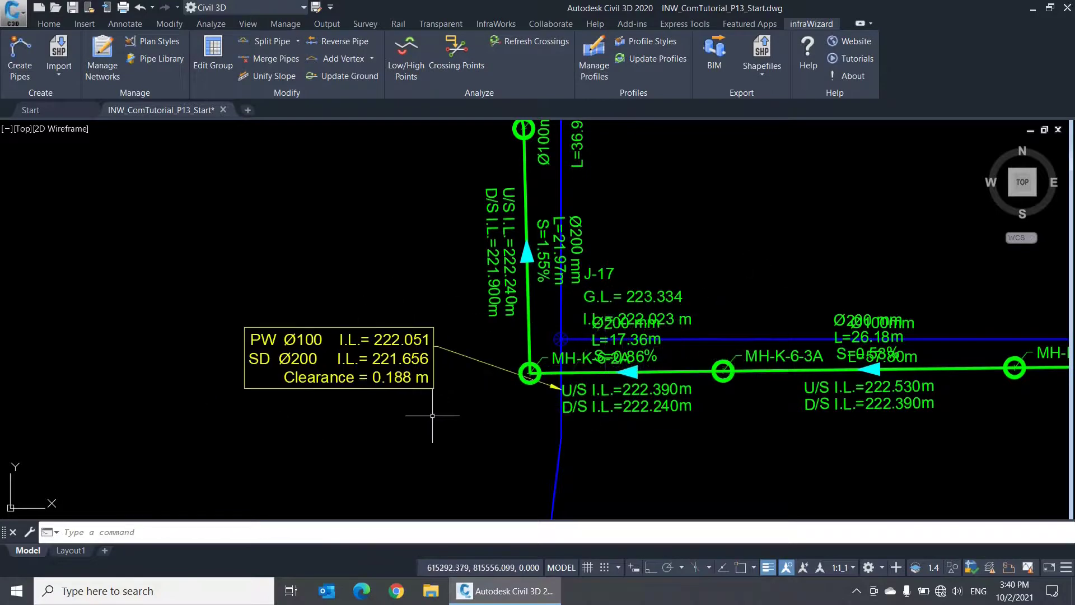
scroll(443, 423, "down", 2)
mouse_move(432, 360)
middle_mouse_down()
mouse_move(455, 317)
mouse_move(455, 400)
middle_mouse_up()
- Add PW x SW crossings, labelling the 0.106 m SW Ø200 × PW Ø100 crossing near J-17
left_click(455, 88)
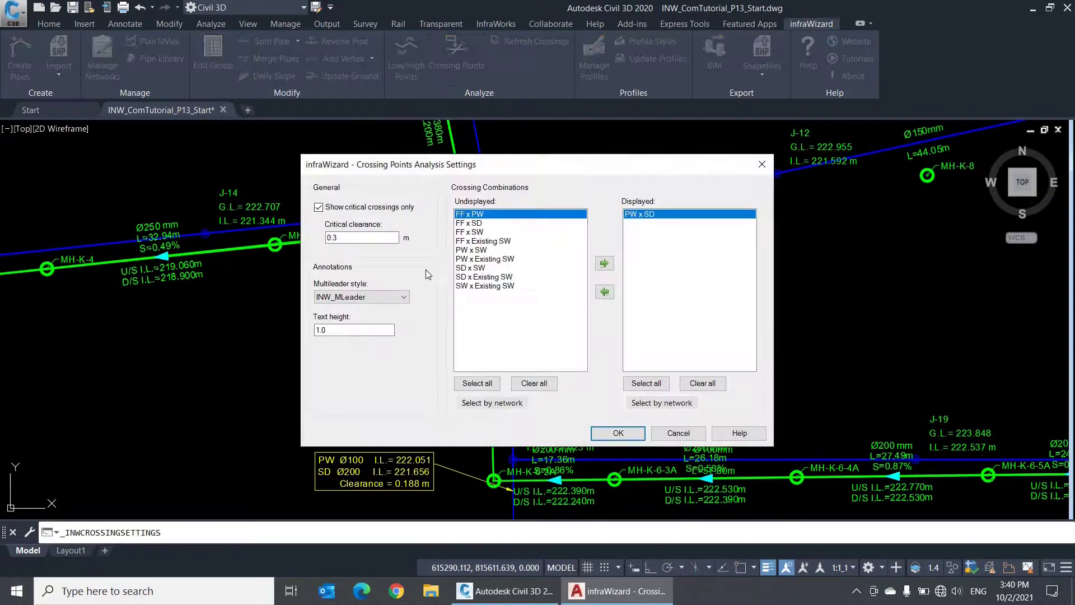
left_click(481, 250)
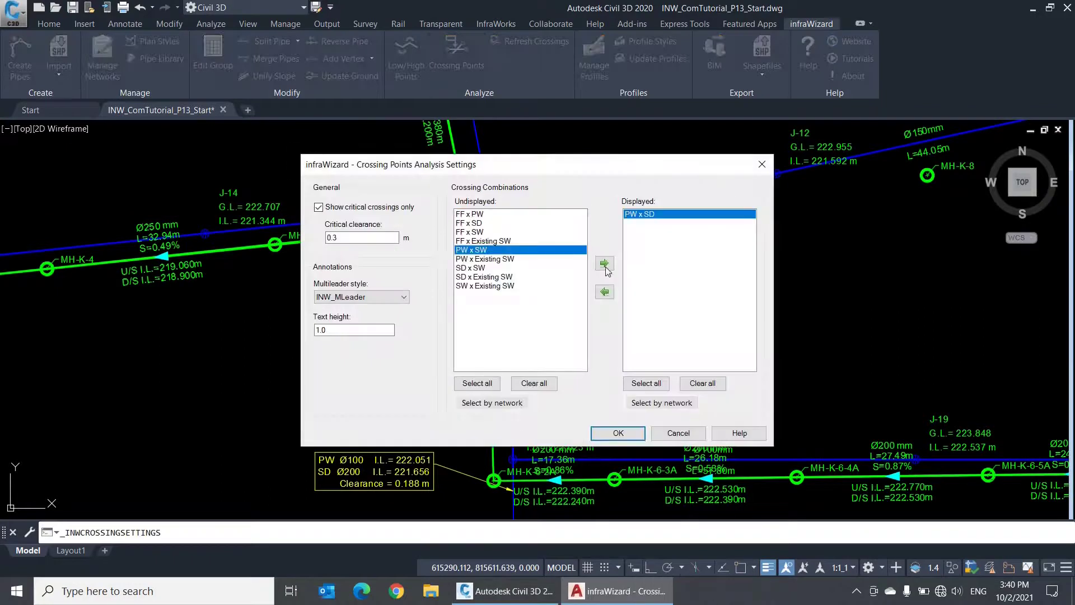
left_click(605, 264)
left_click(606, 431)
scroll(527, 486, "up", 2)
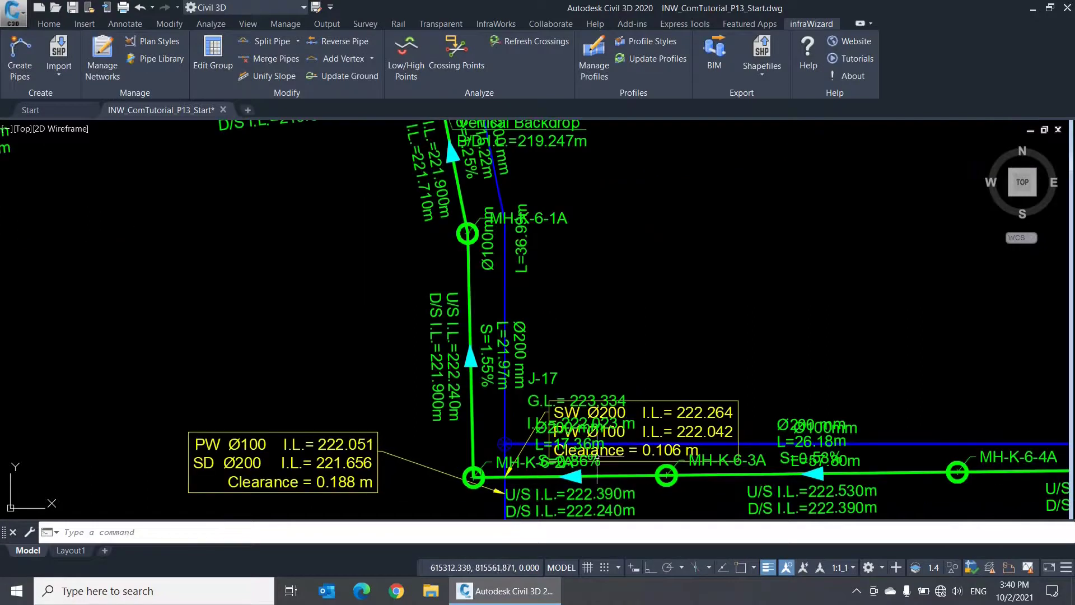
- Turn off the PW low/high point marks in the Low/High Points settings
middle_click_drag(616, 310, 644, 308)
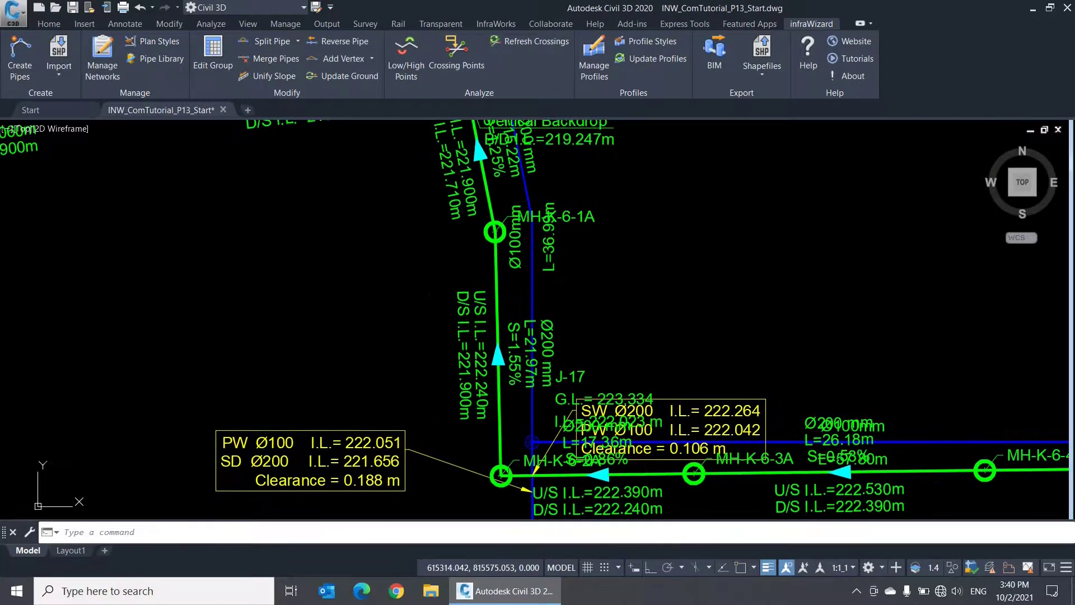
left_click(408, 70)
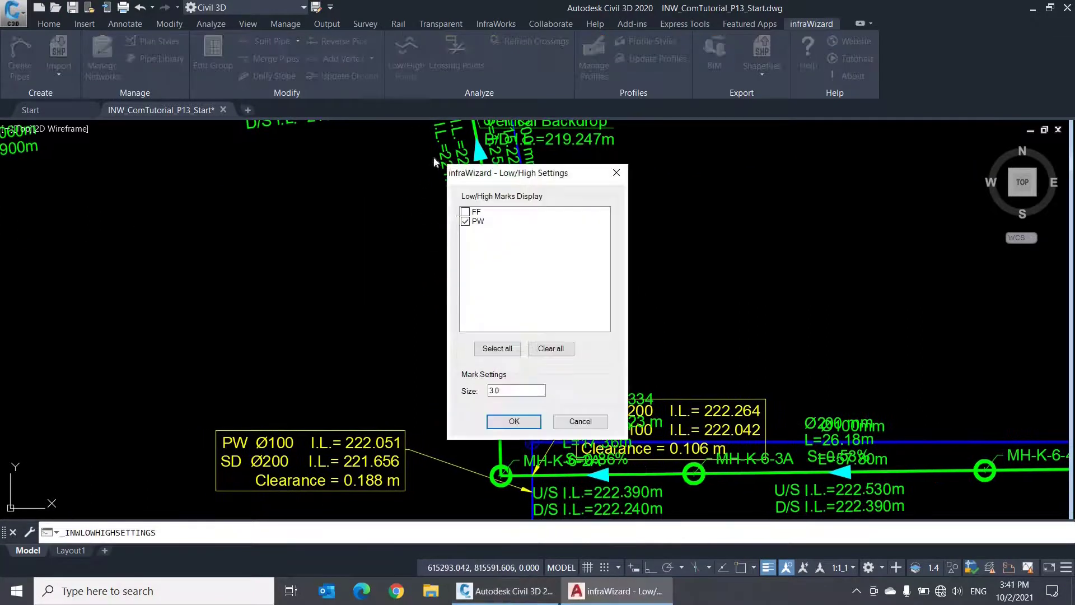
left_click(495, 224)
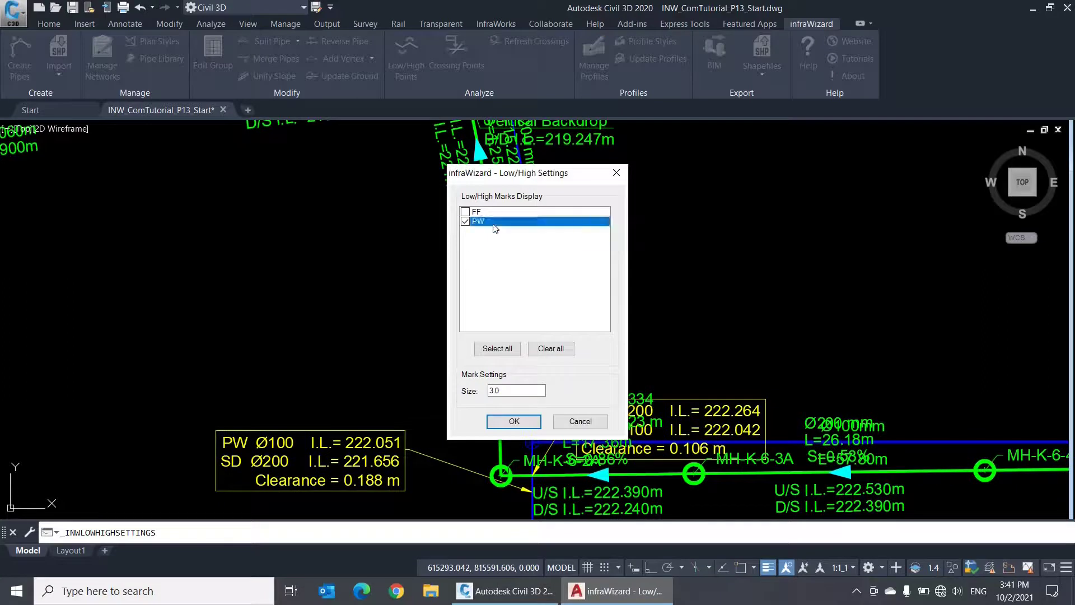
left_click(513, 421)
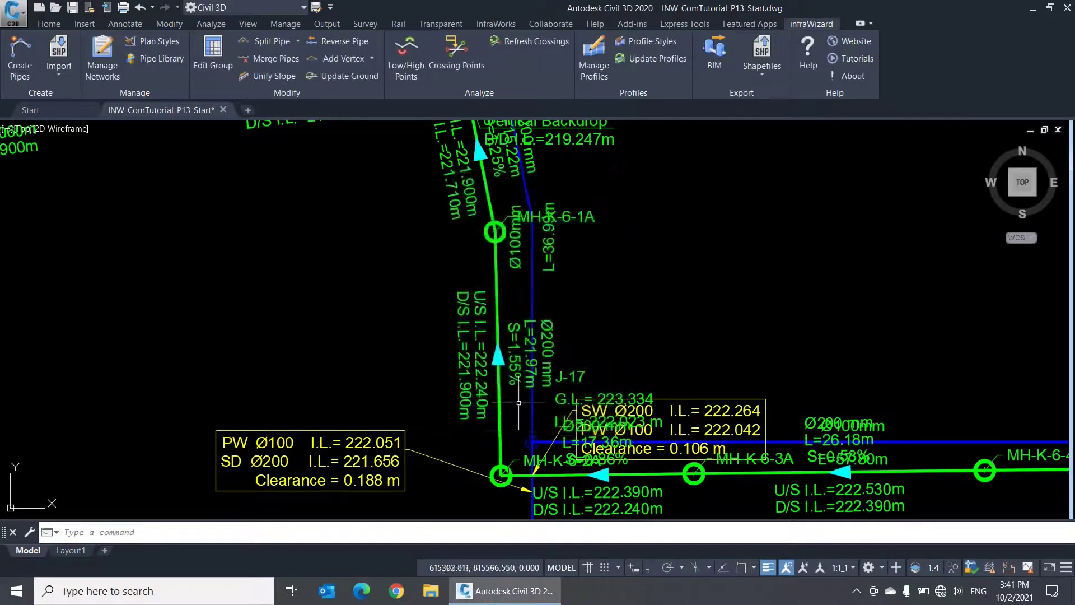
scroll(488, 417, "up", 6)
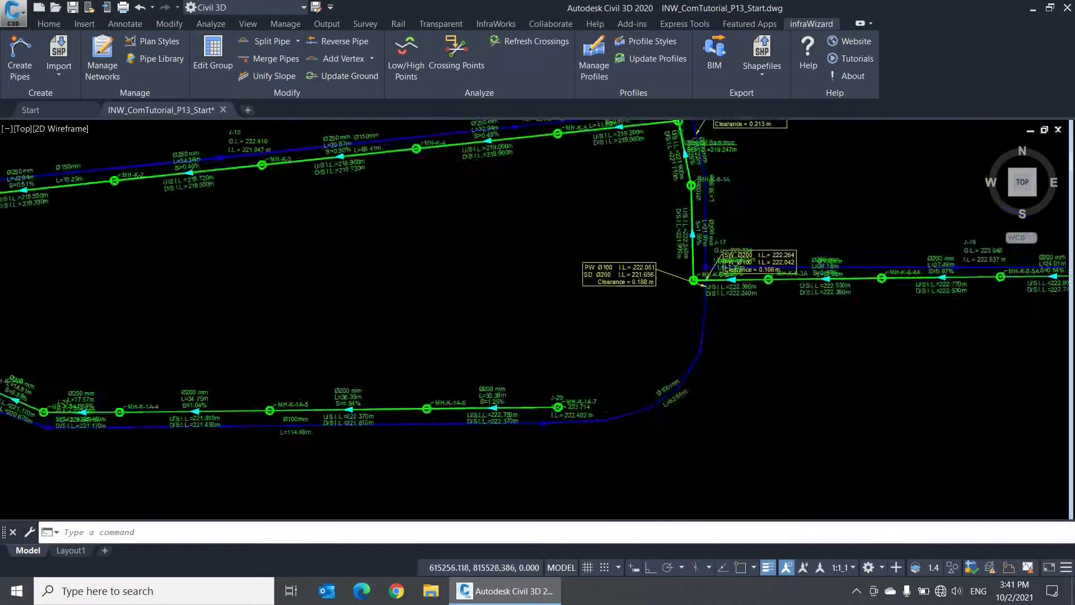
- Turn PW low/high point marks back on at size 3.0 and zoom out to the whole network
left_click(412, 79)
left_click(477, 223)
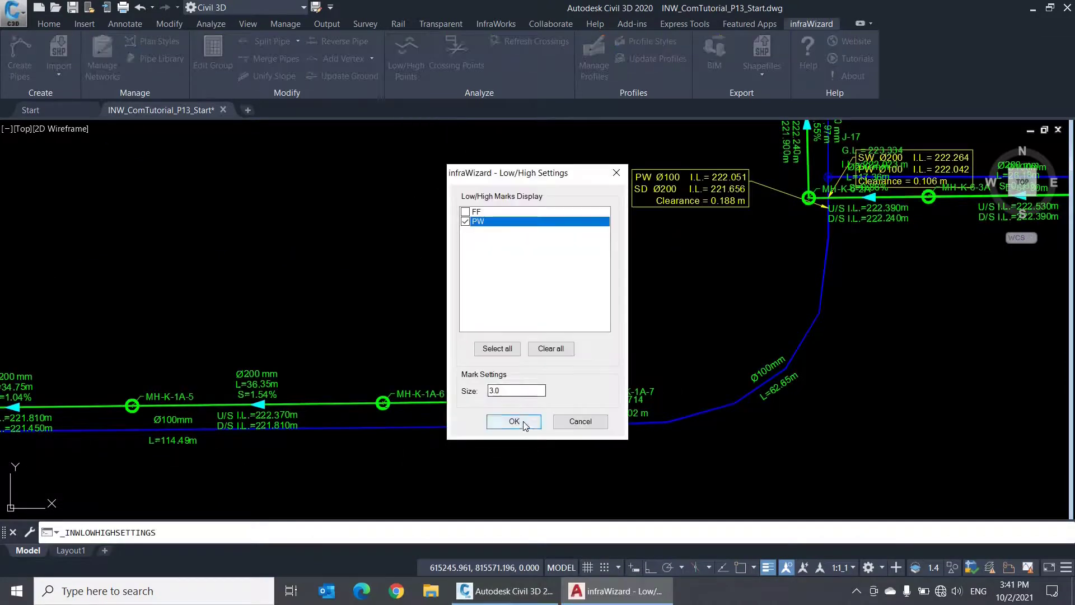
left_click(525, 424)
scroll(560, 432, "up", 4)
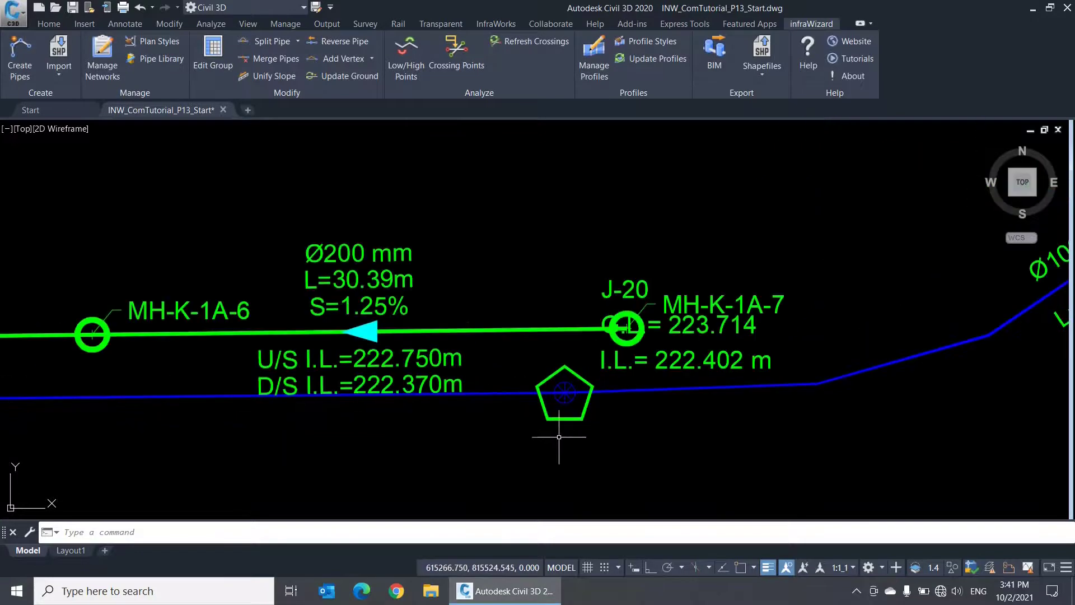
scroll(579, 437, "down", 8)
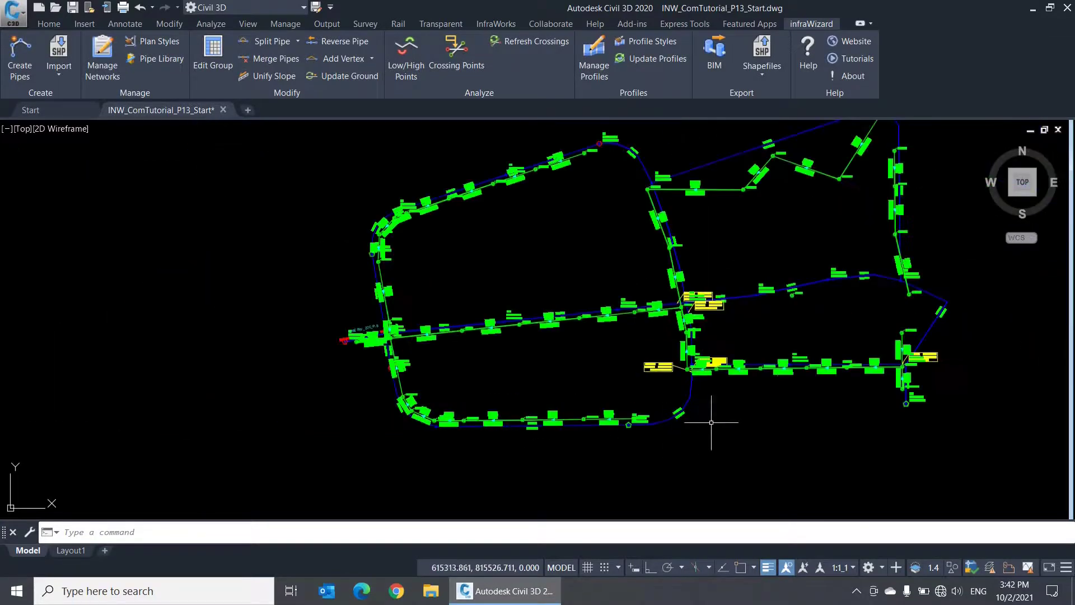
- Delete the pipe between J-12 and J-11
middle_click_drag(827, 355, 785, 371)
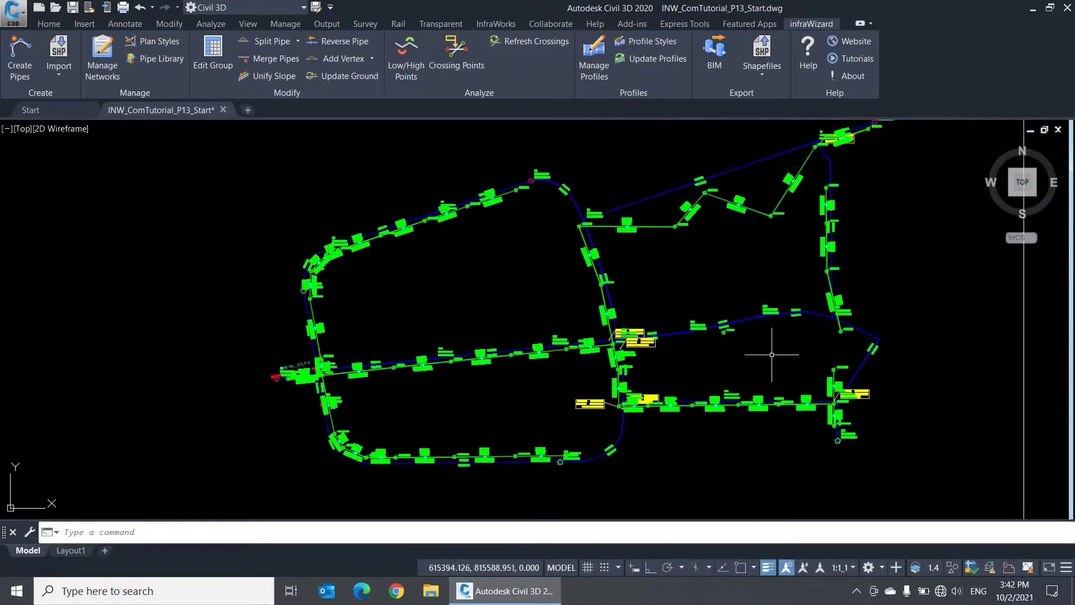
scroll(771, 326, "up", 6)
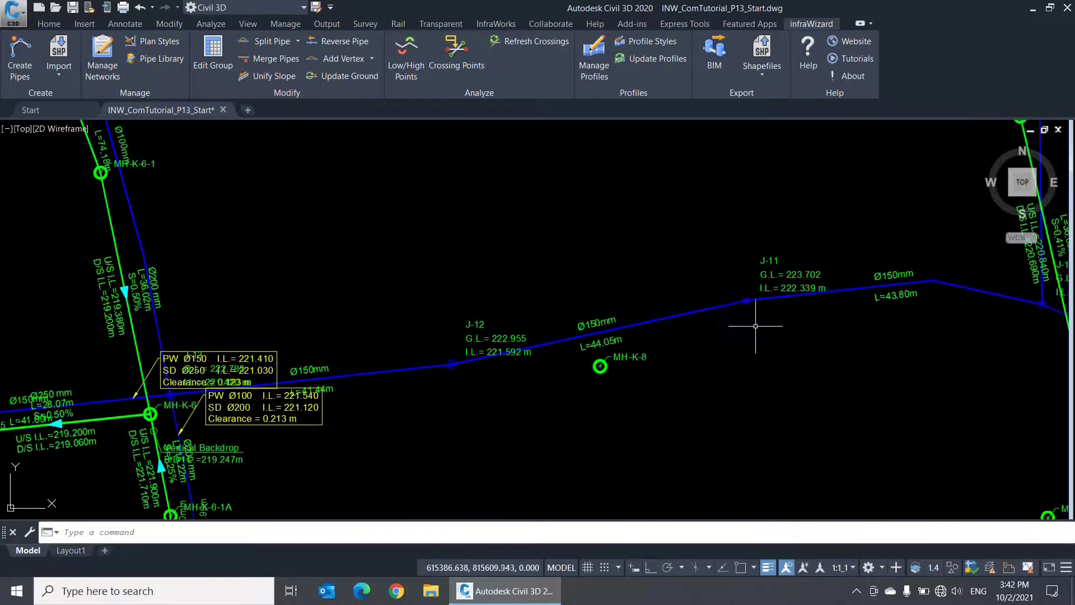
scroll(744, 314, "up", 2)
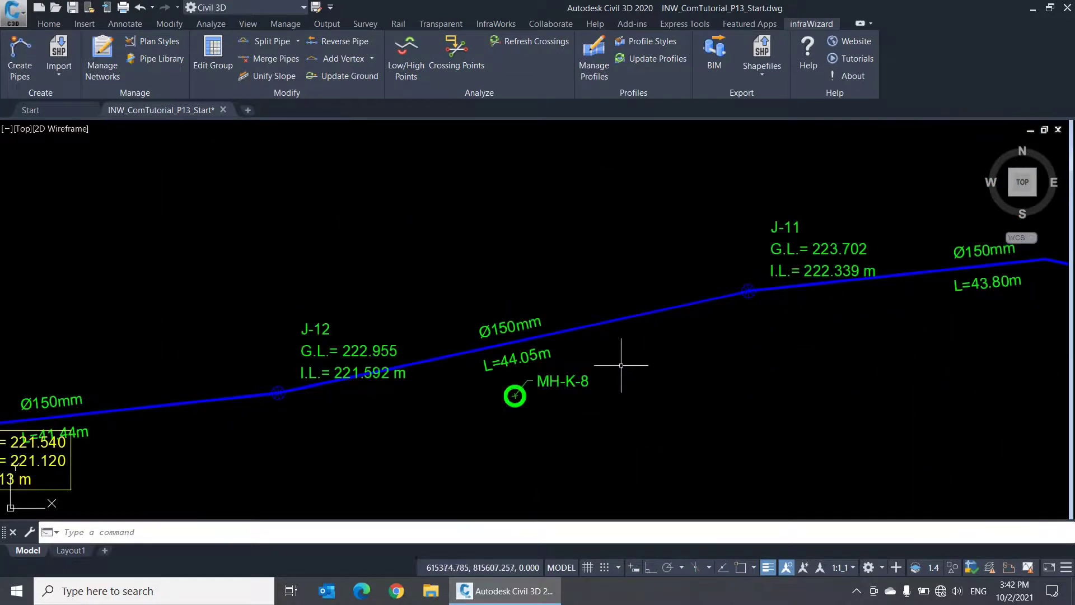
left_click(589, 328)
key("Delete")
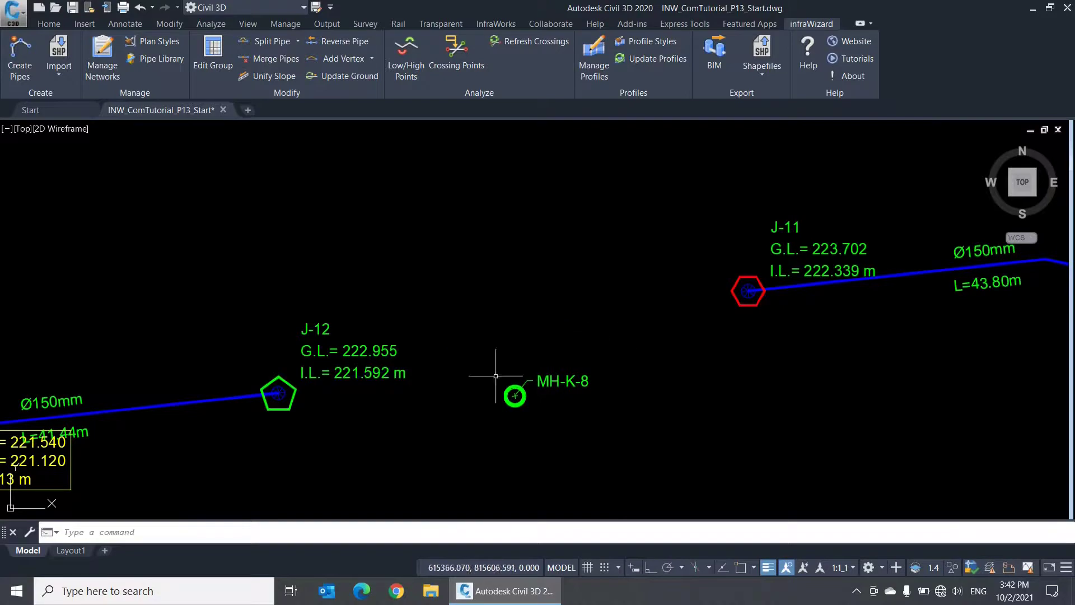
- Grip-stretch structure J-12 to a higher position
scroll(279, 395, "up", 2)
left_click(278, 401)
left_click(283, 386)
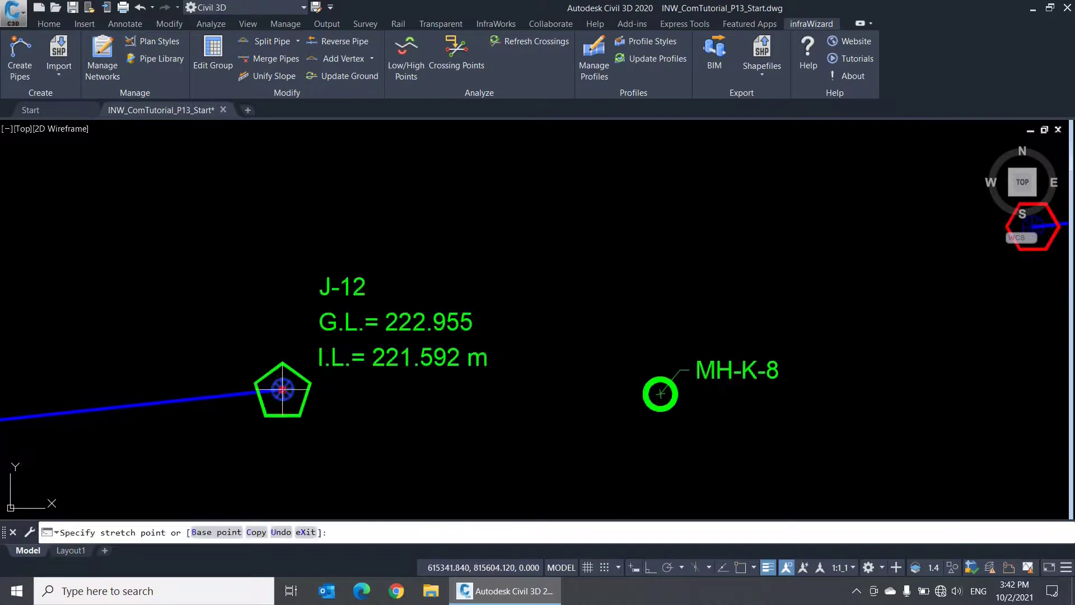
left_click(298, 258)
key("Escape")
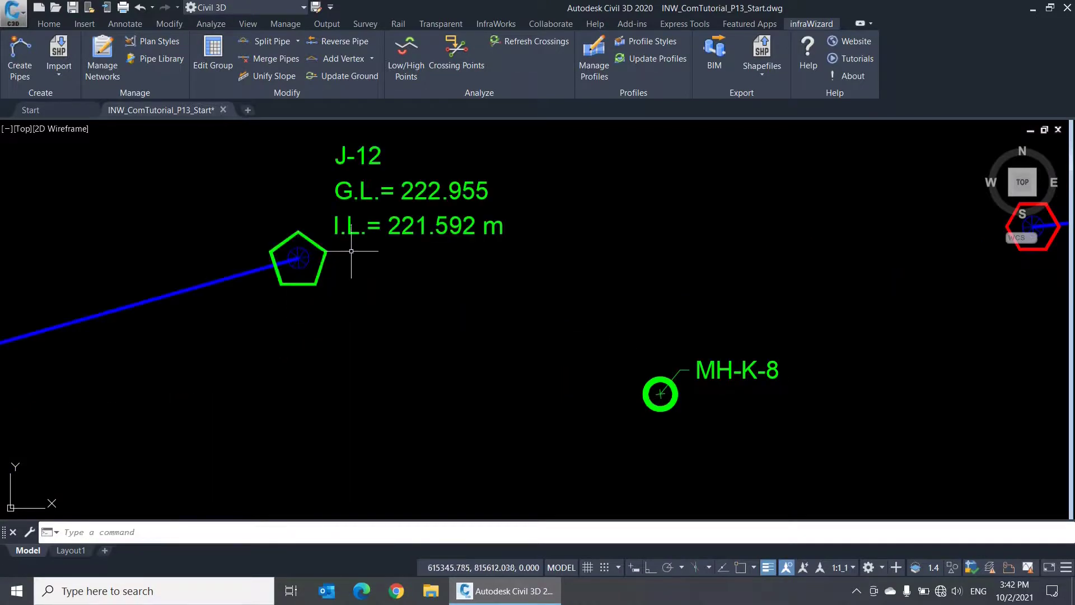
middle_click_drag(353, 253, 502, 295)
- Split the pipe west of J-12 at new node N-9, move N-9 lower, then undo the split
left_click(264, 41)
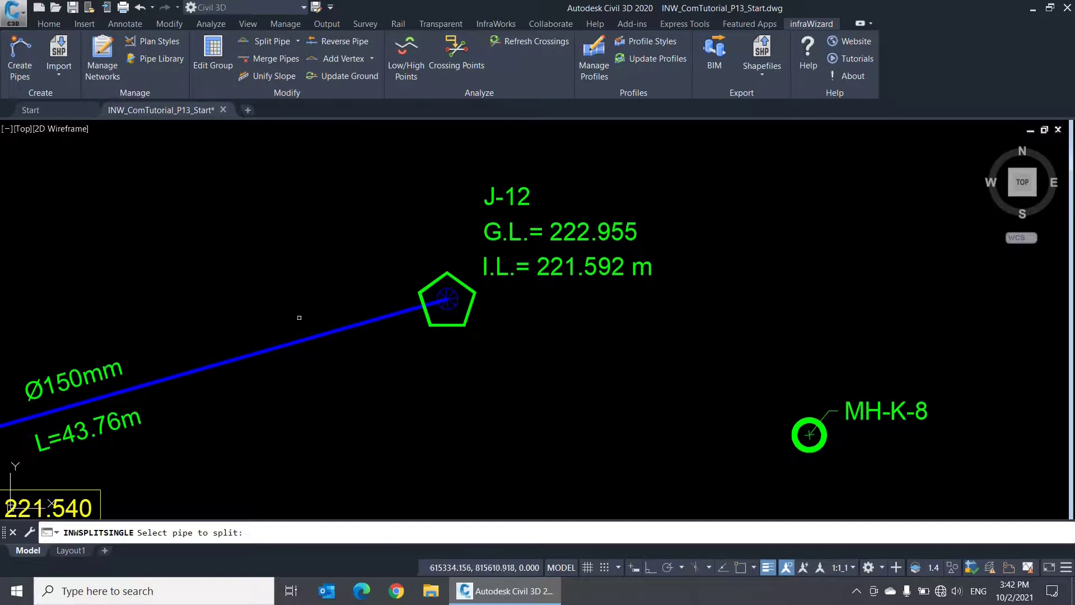
left_click(299, 338)
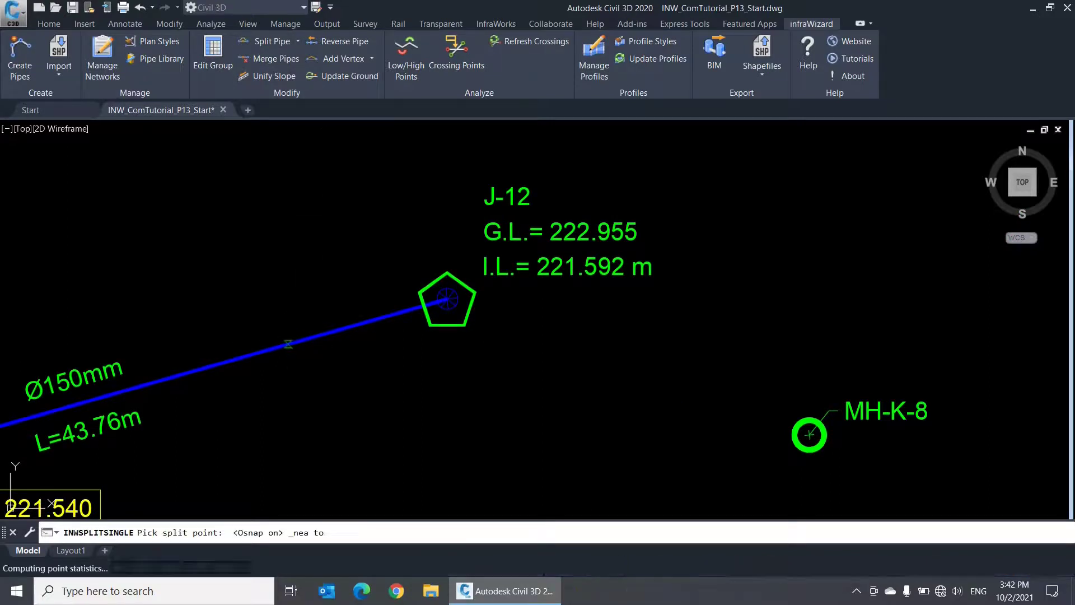
left_click(288, 344)
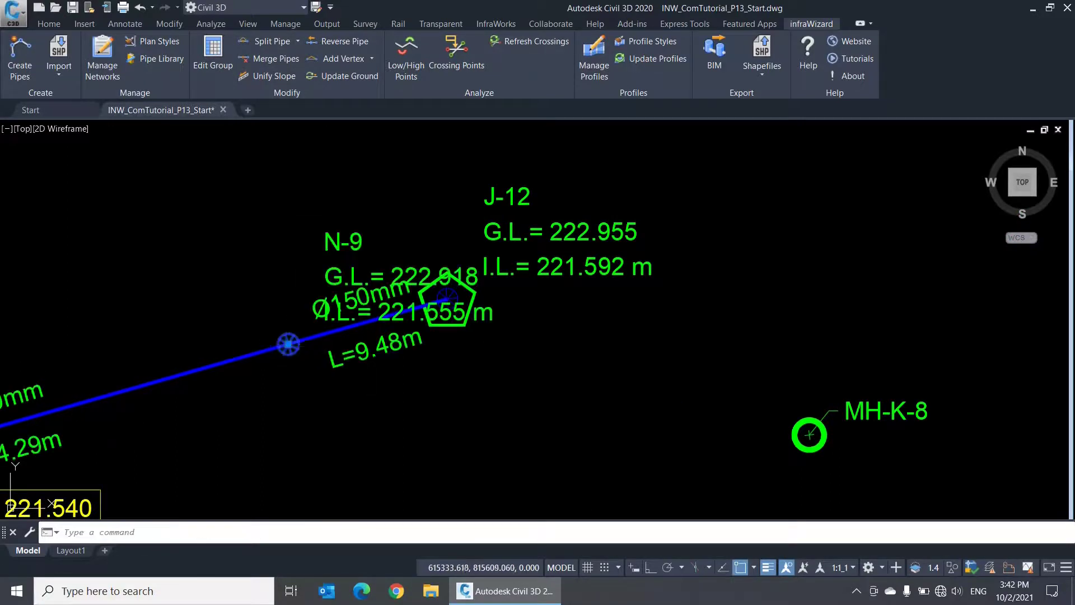
left_click(288, 344)
left_click(324, 432)
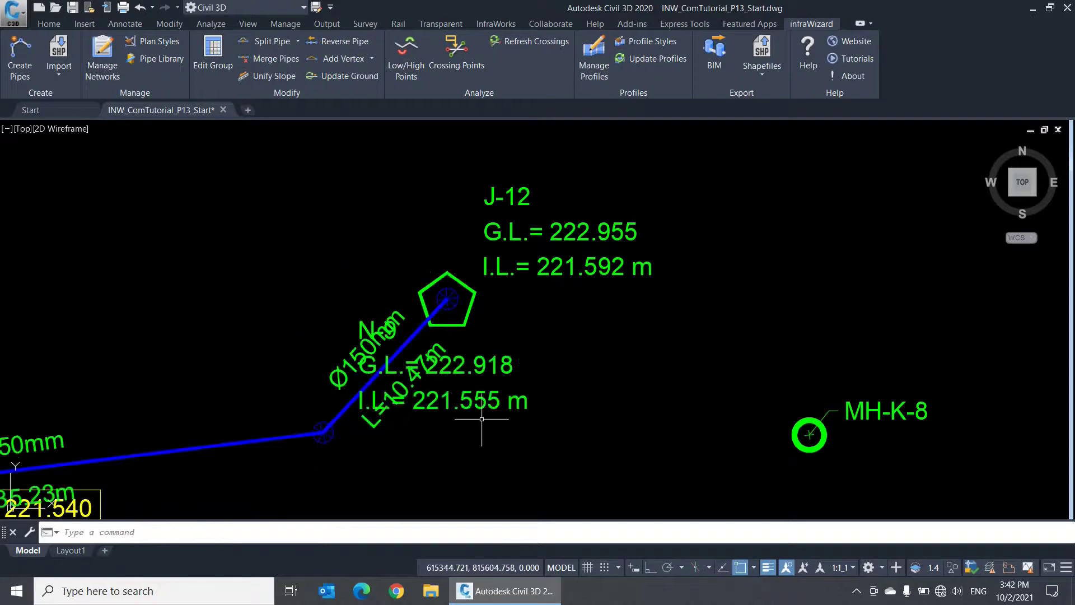
key("Return")
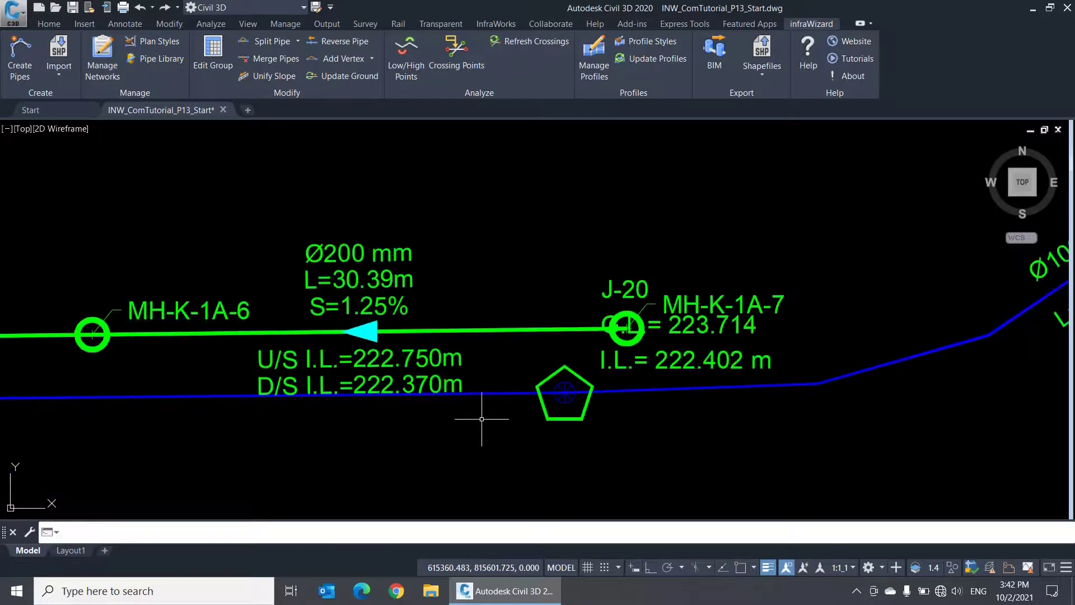
- Copy the Ø200 pipe above MH-K-10 with CO and place the copy to the right
scroll(481, 419, "down", 5)
middle_click_drag(482, 419, 432, 501)
scroll(761, 279, "up", 2)
scroll(824, 241, "up", 2)
mouse_move(773, 308)
middle_mouse_down()
mouse_move(756, 336)
mouse_move(631, 355)
middle_mouse_up()
scroll(632, 354, "down", 2)
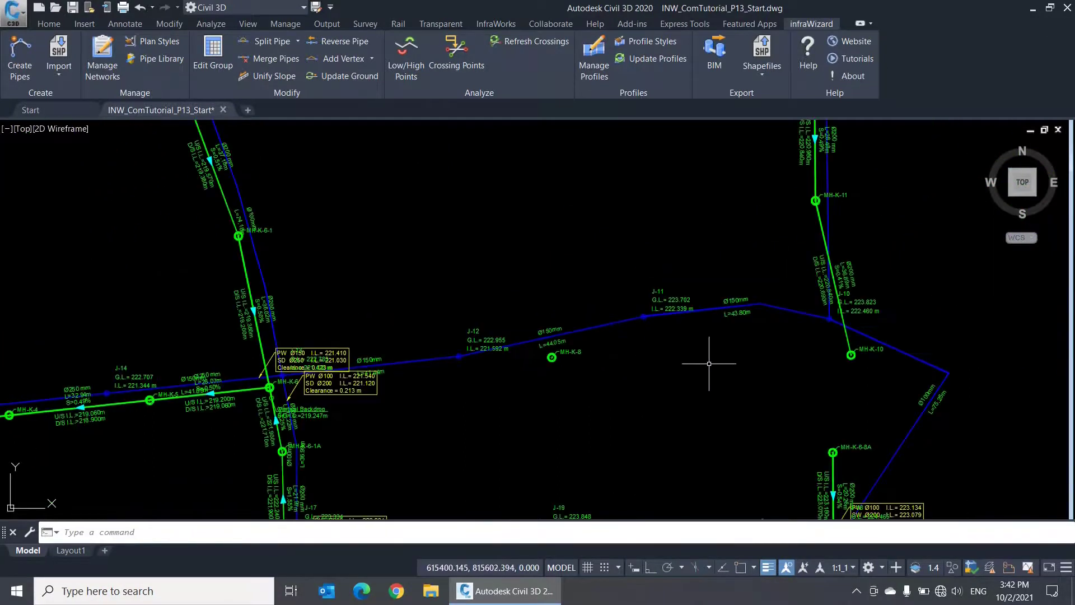
mouse_move(709, 363)
middle_mouse_down()
mouse_move(692, 385)
mouse_move(637, 377)
middle_mouse_up()
mouse_move(763, 377)
middle_mouse_down()
mouse_move(752, 389)
mouse_move(645, 374)
middle_mouse_up()
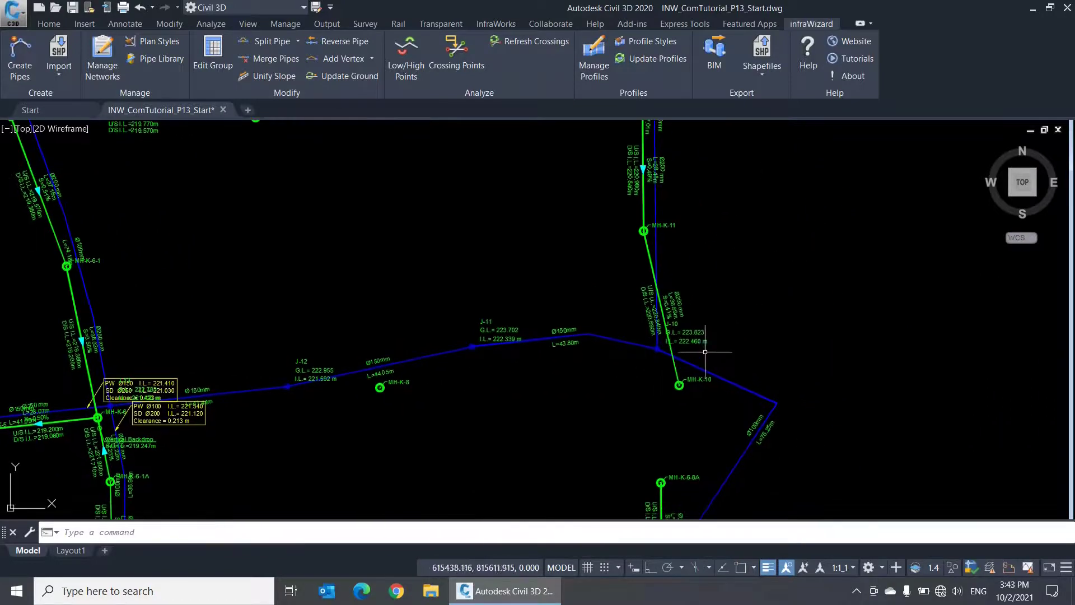
scroll(713, 348, "up", 2)
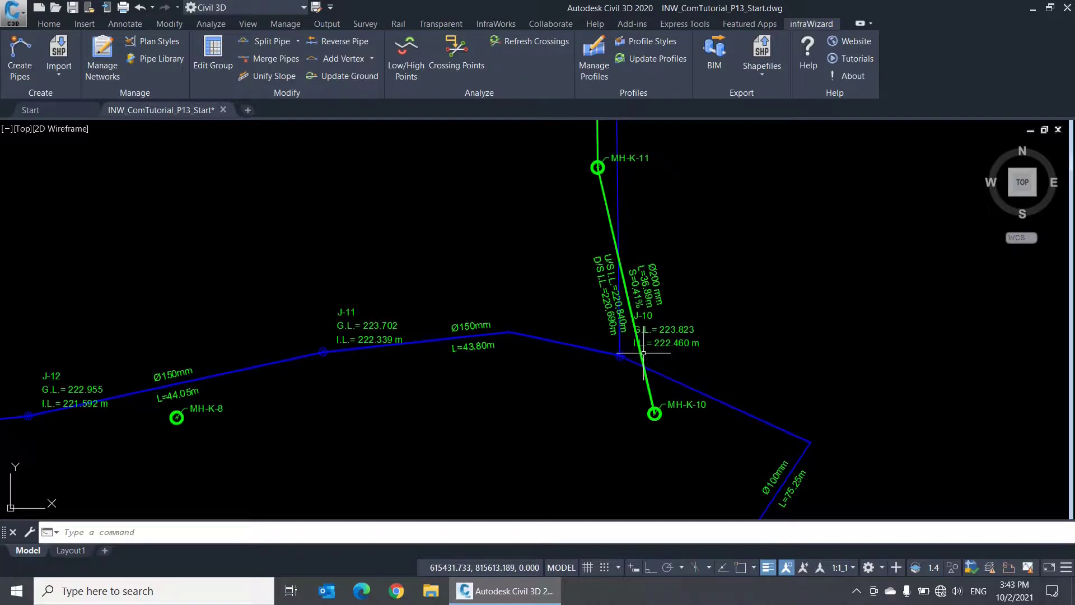
type("co")
key("Return")
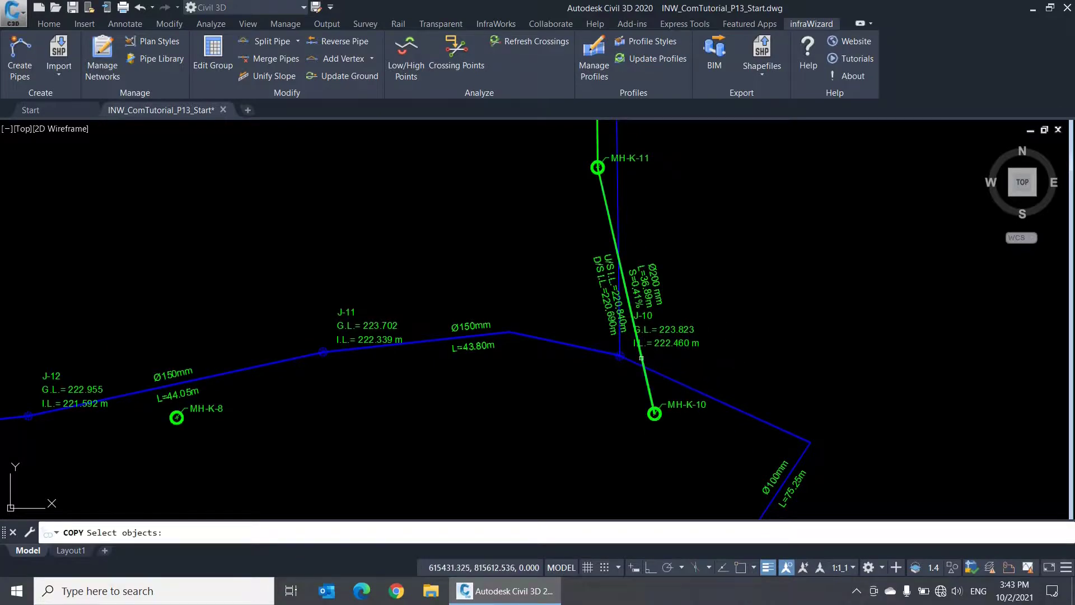
left_click(644, 359)
key("Return")
left_click(664, 359)
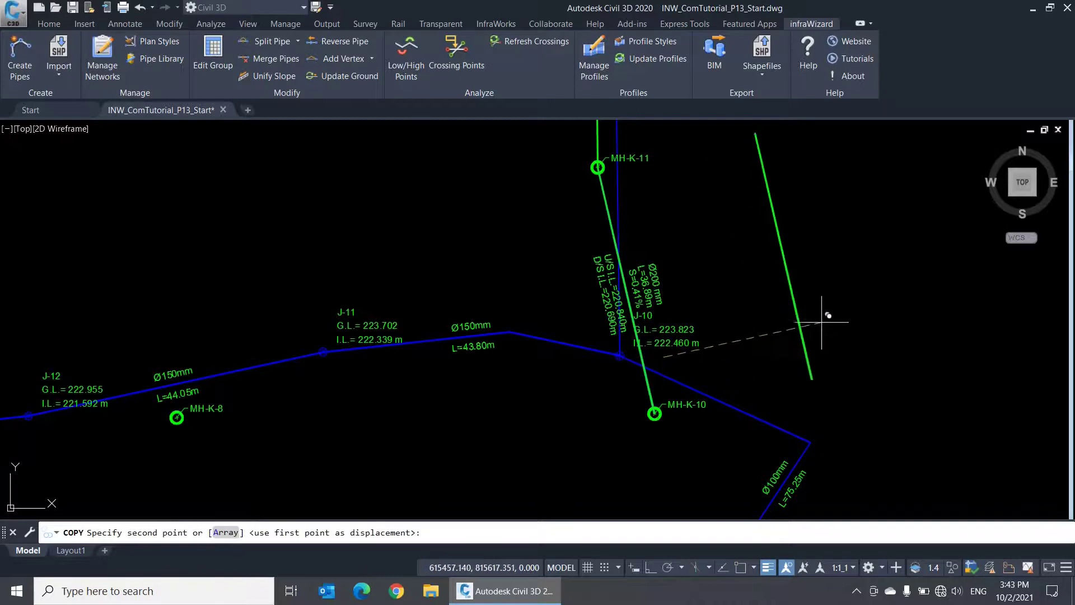
left_click(822, 324)
key("Return")
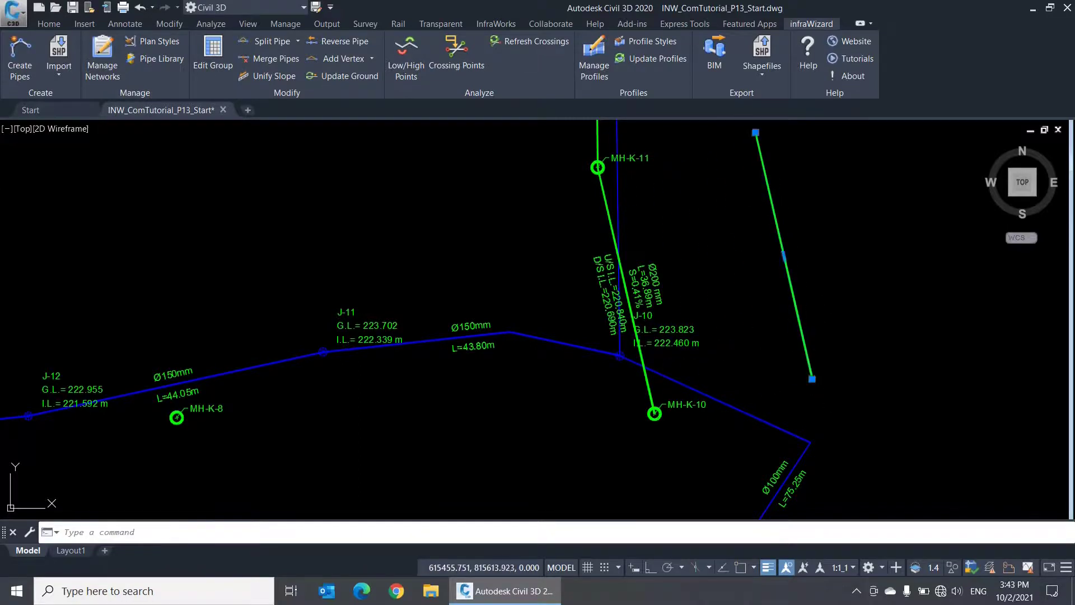
- Try PEDIT on the copied line, then stretch its bottom endpoint right and up
double_click(808, 348)
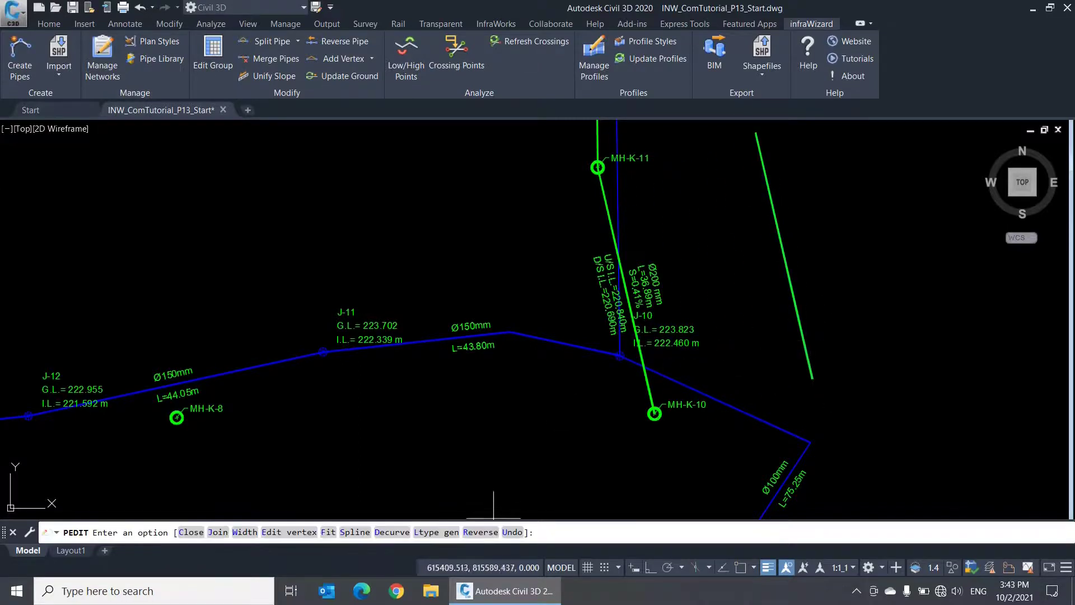
key("Escape")
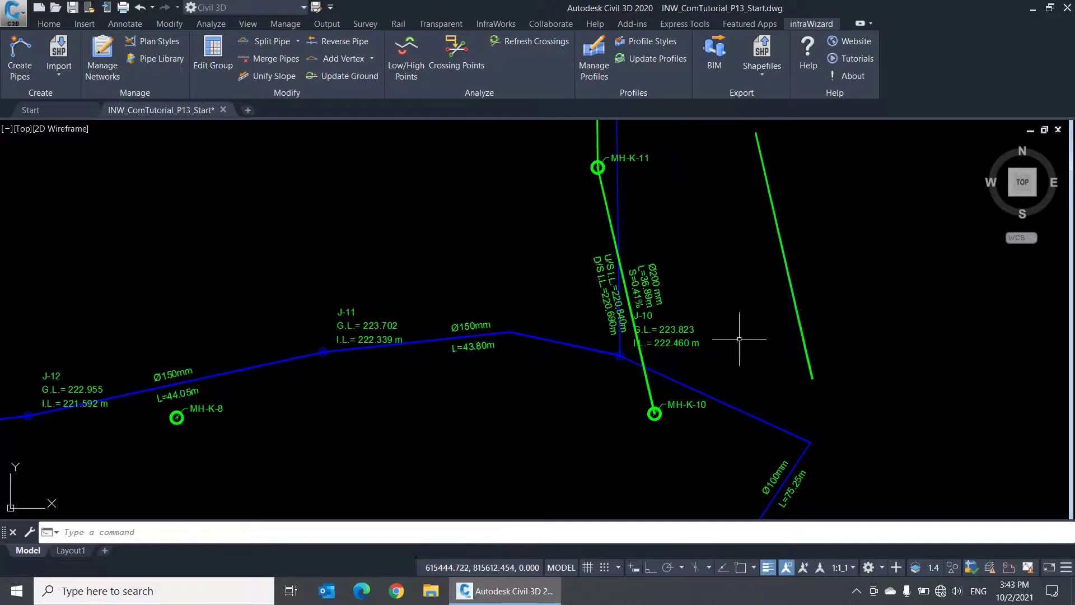
left_click(813, 379)
left_click(879, 360)
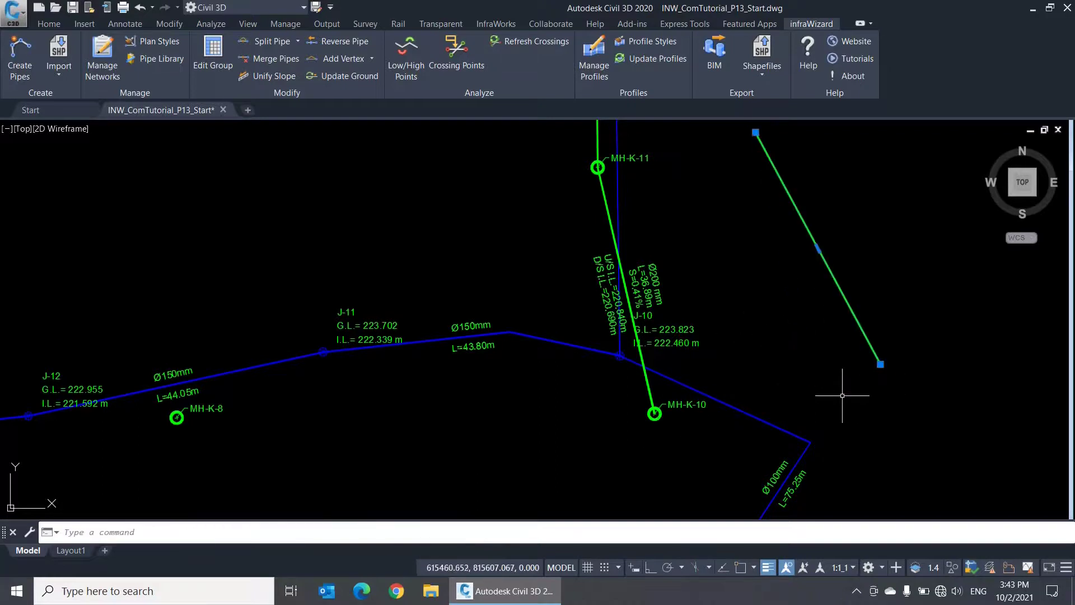
key("Escape")
mouse_move(815, 310)
middle_mouse_down()
mouse_move(650, 358)
mouse_move(612, 403)
middle_mouse_up()
scroll(637, 343, "down", 2)
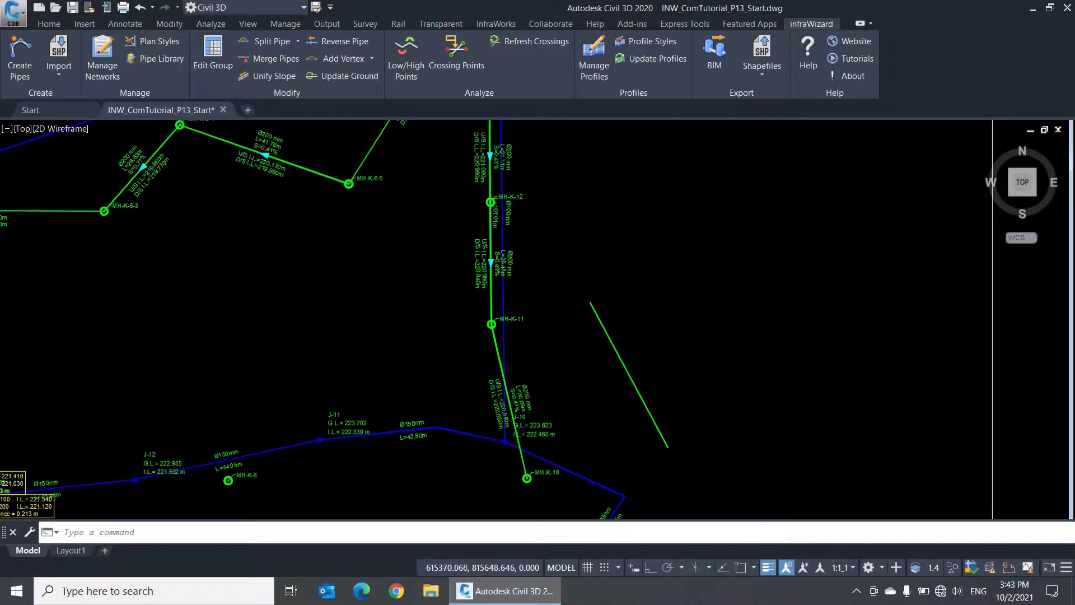
scroll(242, 293, "down", 2)
- Copy the LINE K-6A profile view with CO and place it to the left
left_click(56, 76)
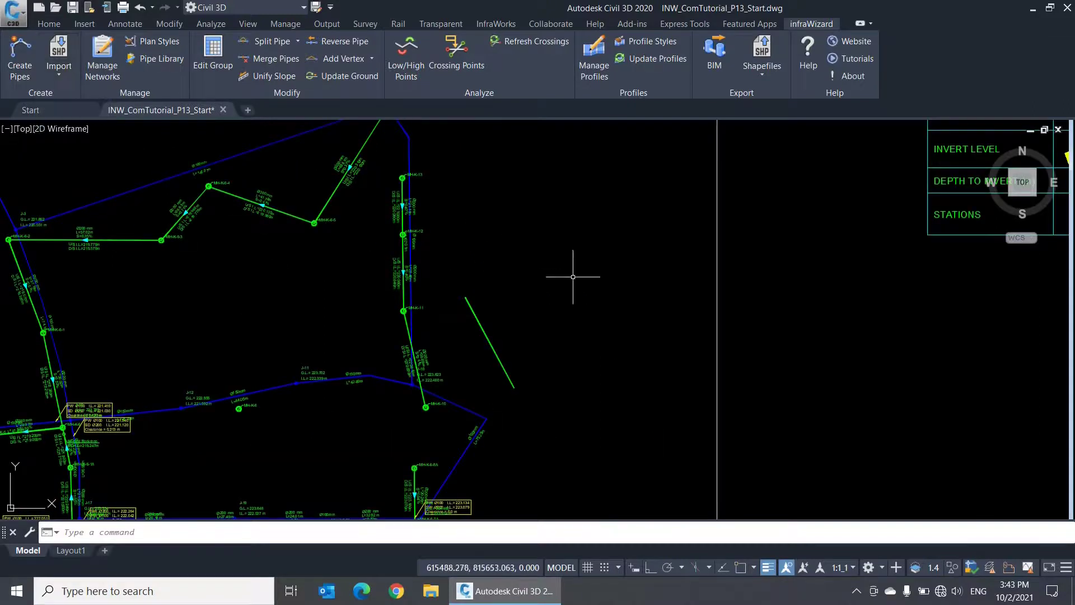
scroll(453, 241, "down", 5)
mouse_move(662, 405)
middle_mouse_down()
mouse_move(631, 463)
mouse_move(616, 137)
middle_mouse_up()
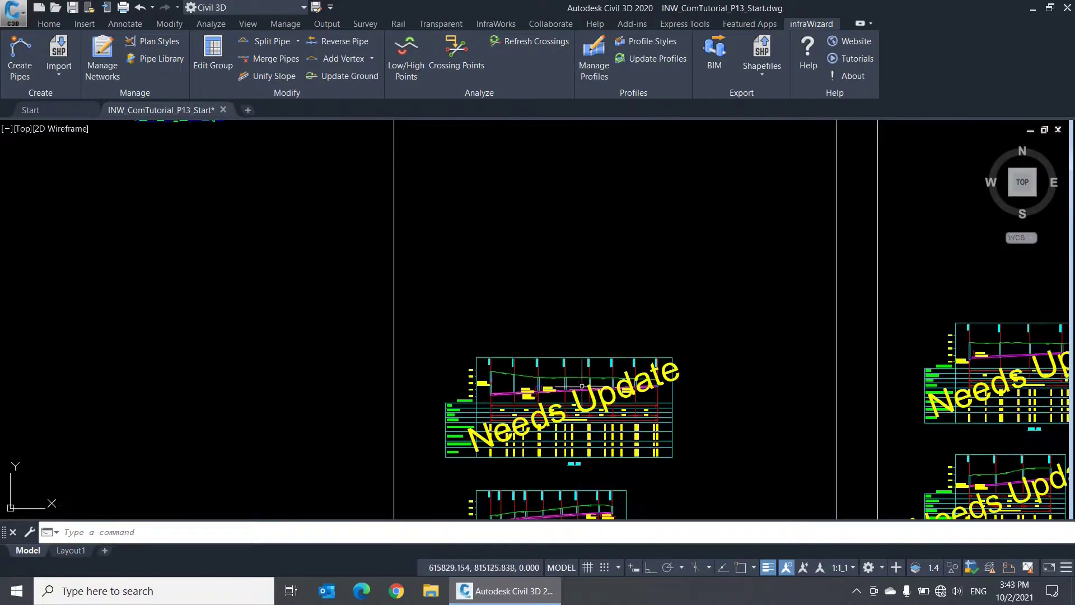
scroll(585, 423, "up", 2)
middle_click_drag(585, 423, 543, 381)
scroll(531, 413, "up", 3)
left_click(531, 412)
type("co")
key("Return")
left_click(553, 401)
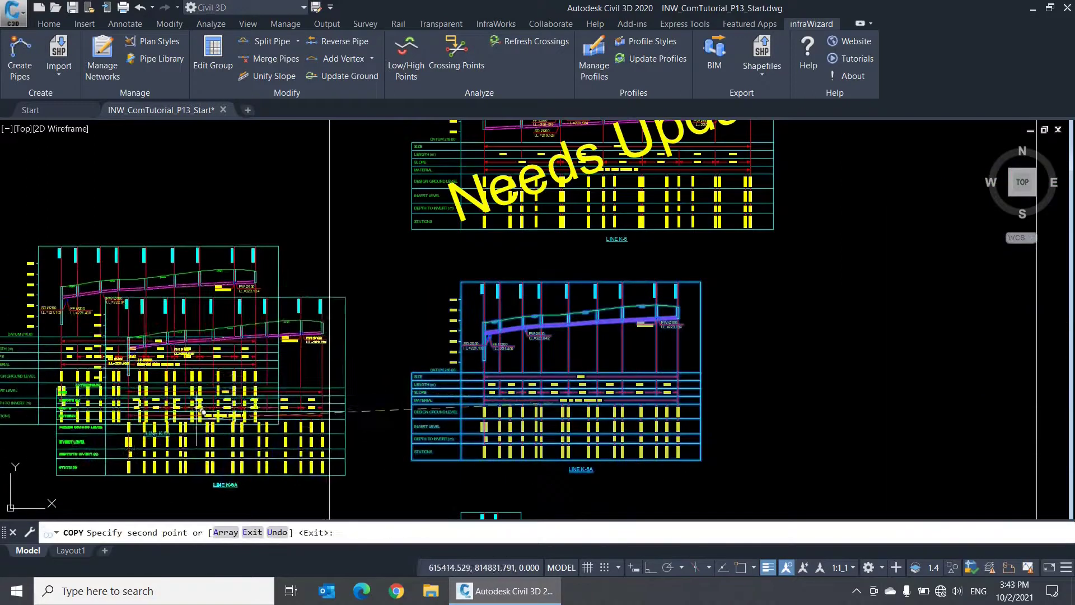
left_click(133, 363)
- Try editing the profile copy as a block and cancel the Edit Block Definition dialog
middle_click_drag(173, 409, 450, 416)
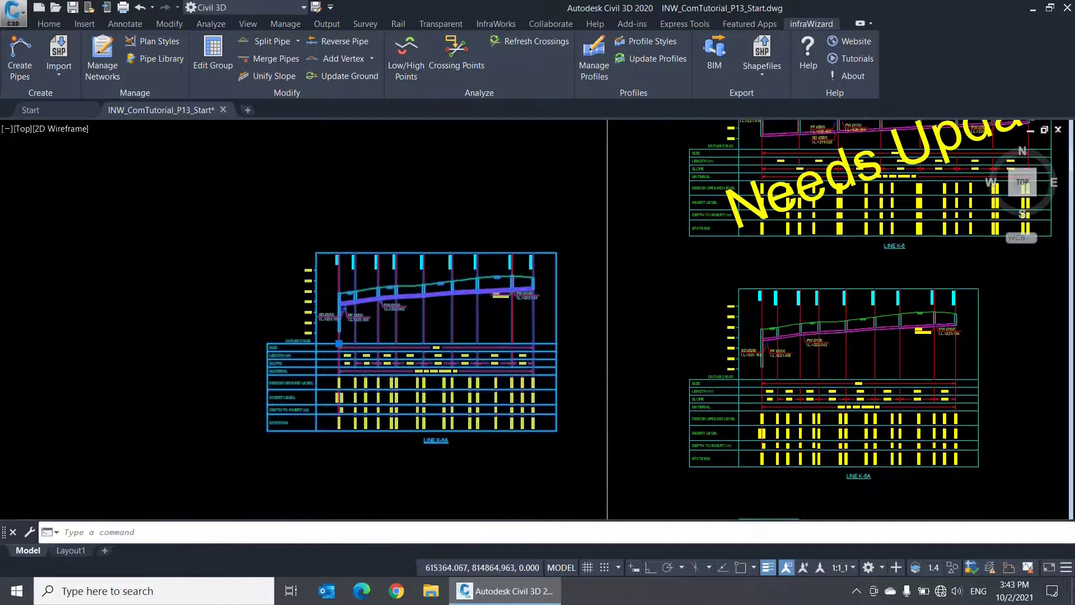
scroll(425, 392, "up", 2)
double_click(491, 323)
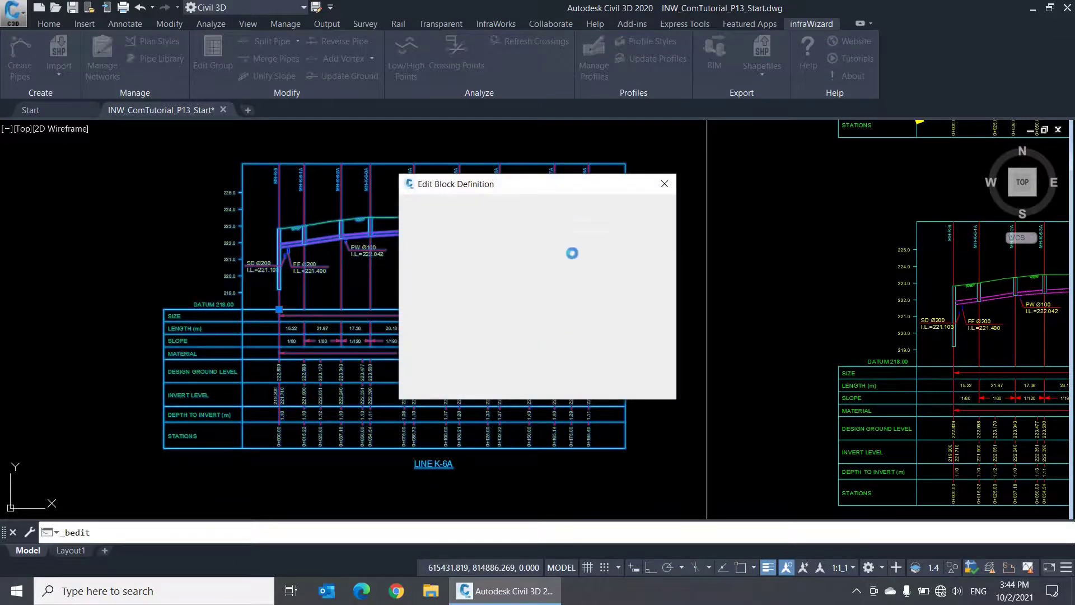
left_click(588, 386)
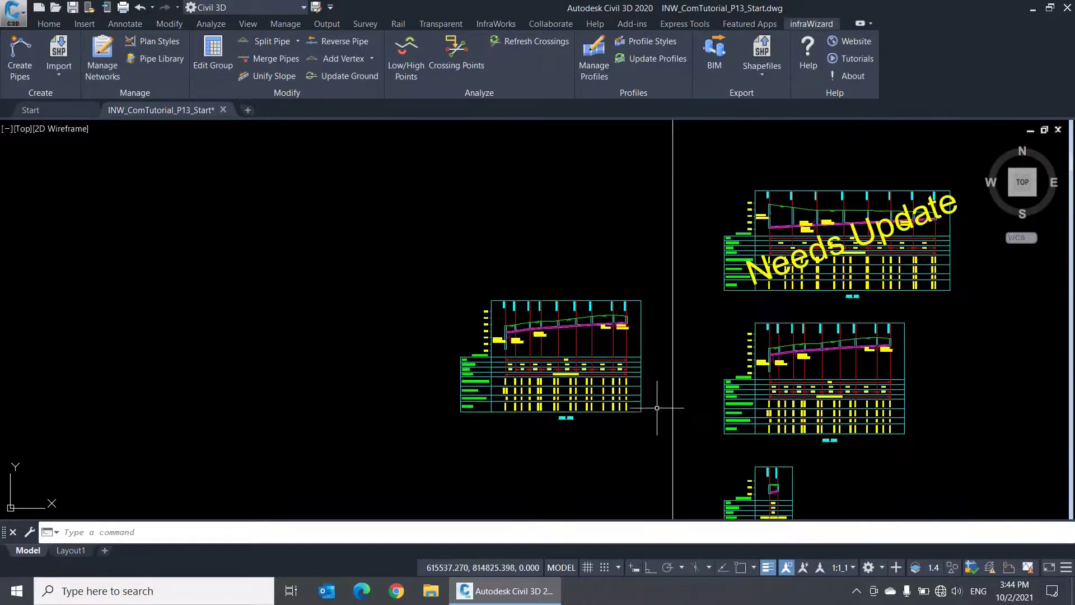
left_click(622, 378)
key("Delete")
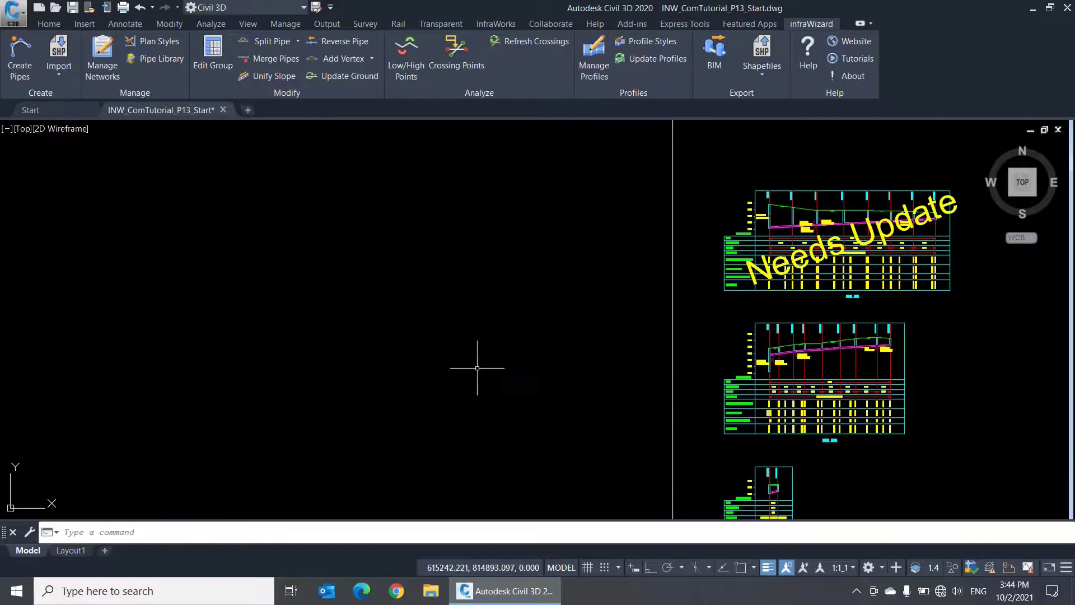
scroll(480, 312, "down", 3)
scroll(567, 447, "up", 2)
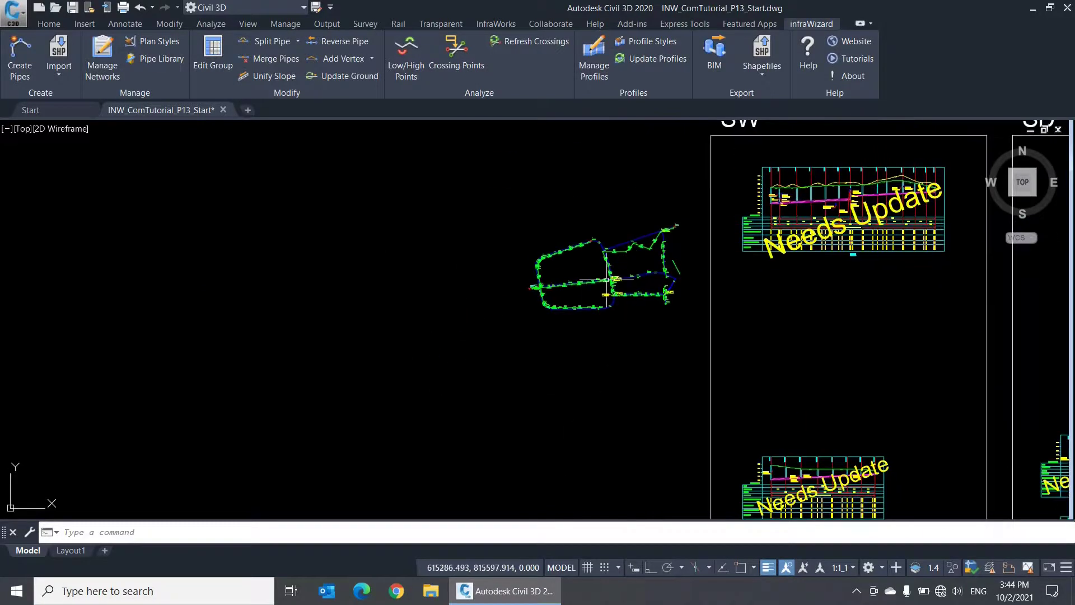
scroll(613, 279, "up", 6)
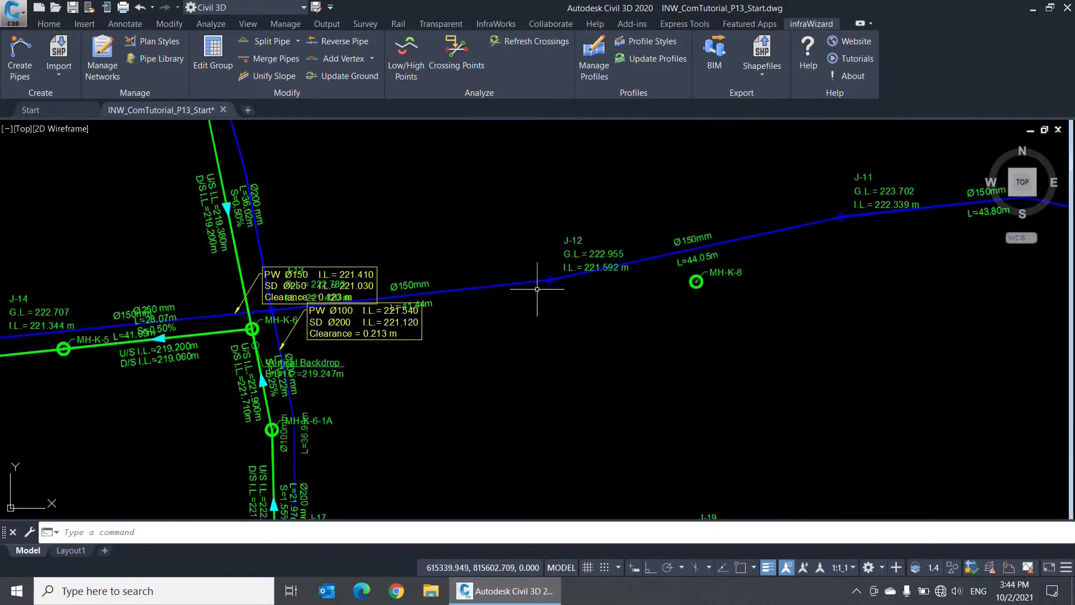
scroll(629, 302, "up", 2)
scroll(487, 348, "down", 4)
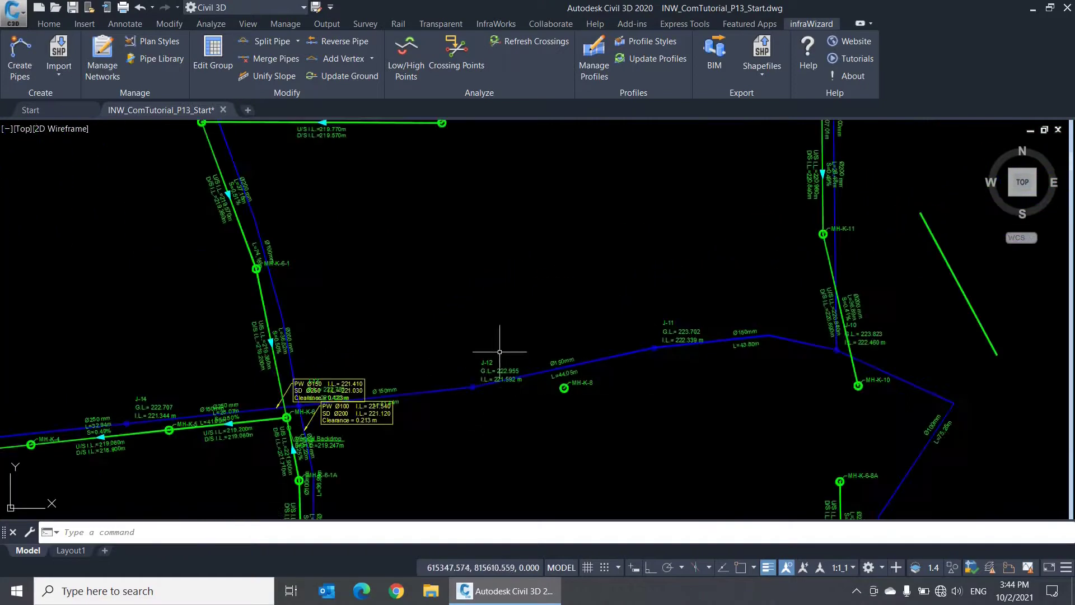
middle_click_drag(490, 307, 501, 374)
middle_click_drag(453, 205, 471, 297)
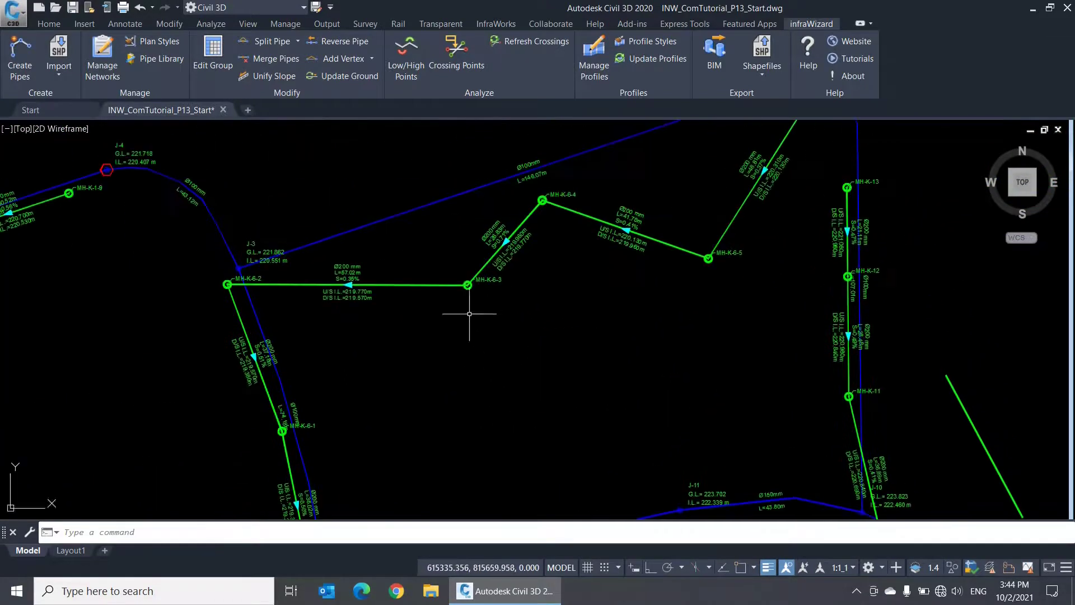
scroll(457, 282, "up", 4)
left_click(488, 299)
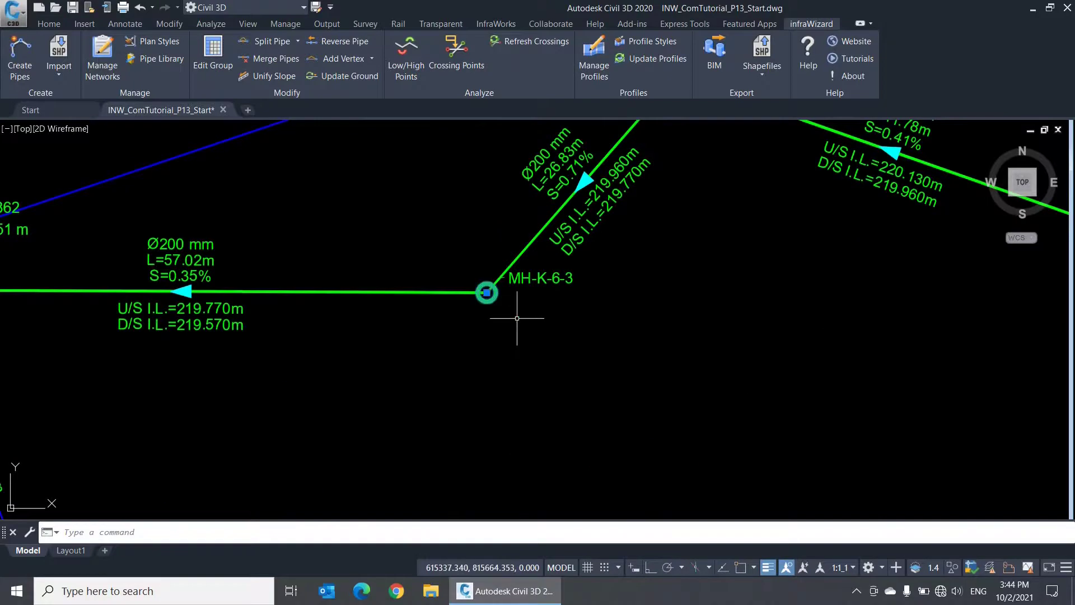
key("Delete")
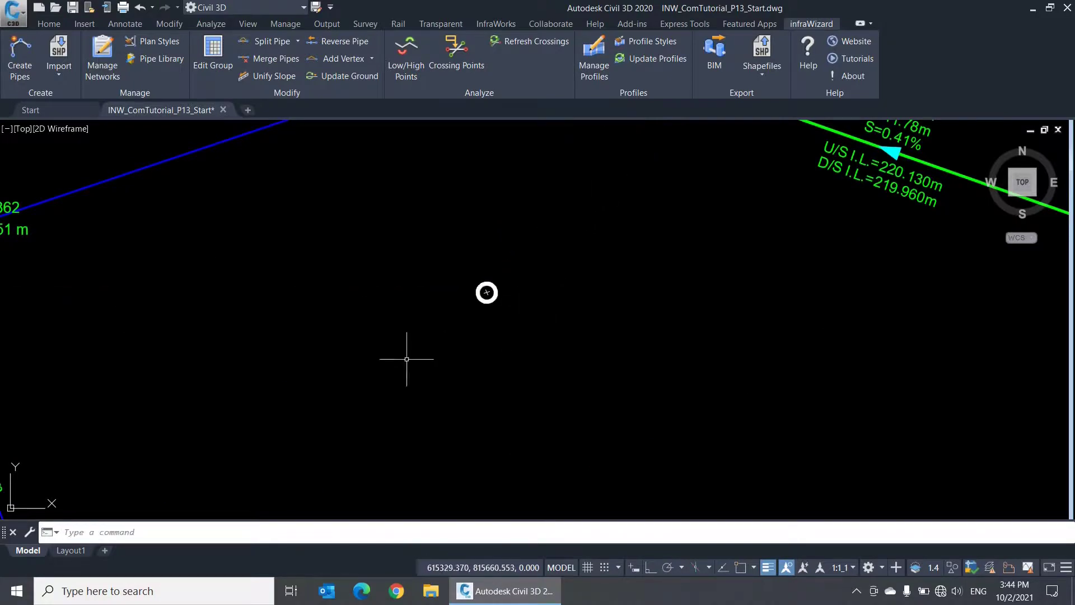
left_click(487, 292)
key("Escape")
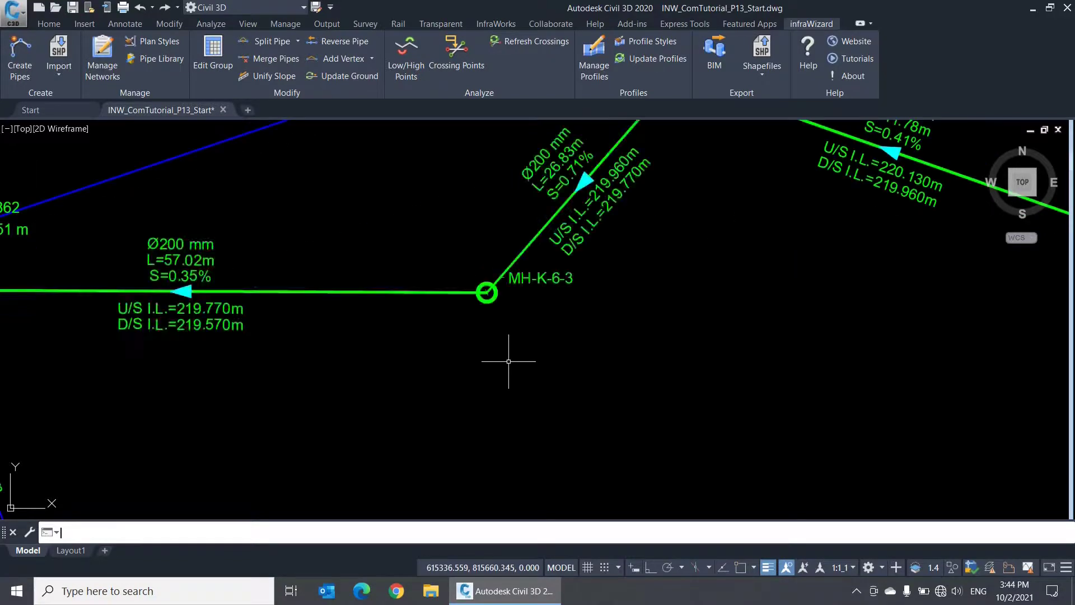
scroll(508, 361, "down", 5)
middle_click_drag(697, 411, 403, 153)
scroll(404, 153, "down", 4)
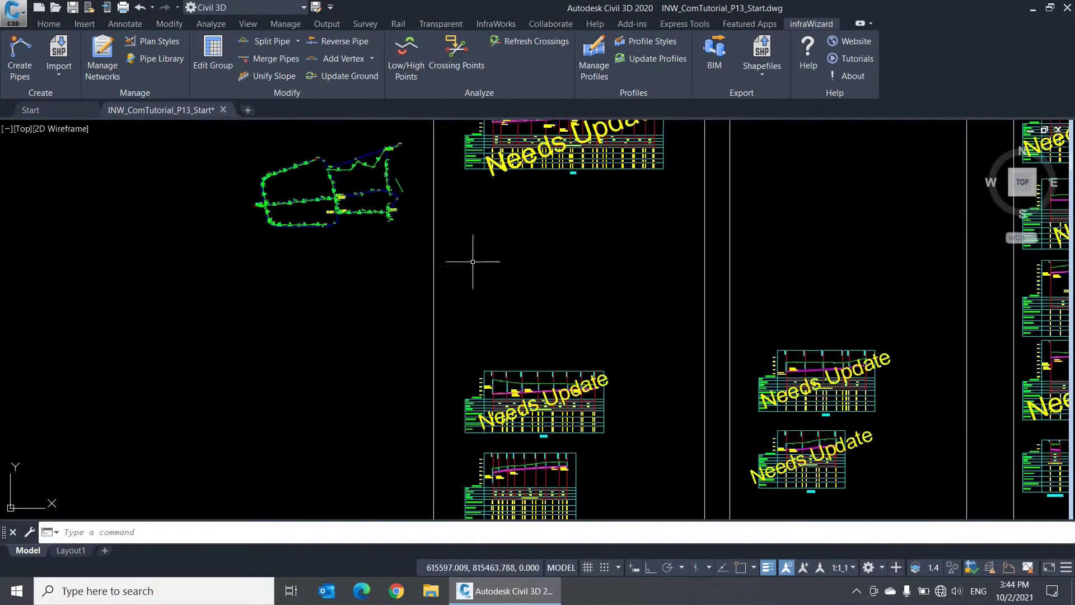
scroll(498, 407, "up", 5)
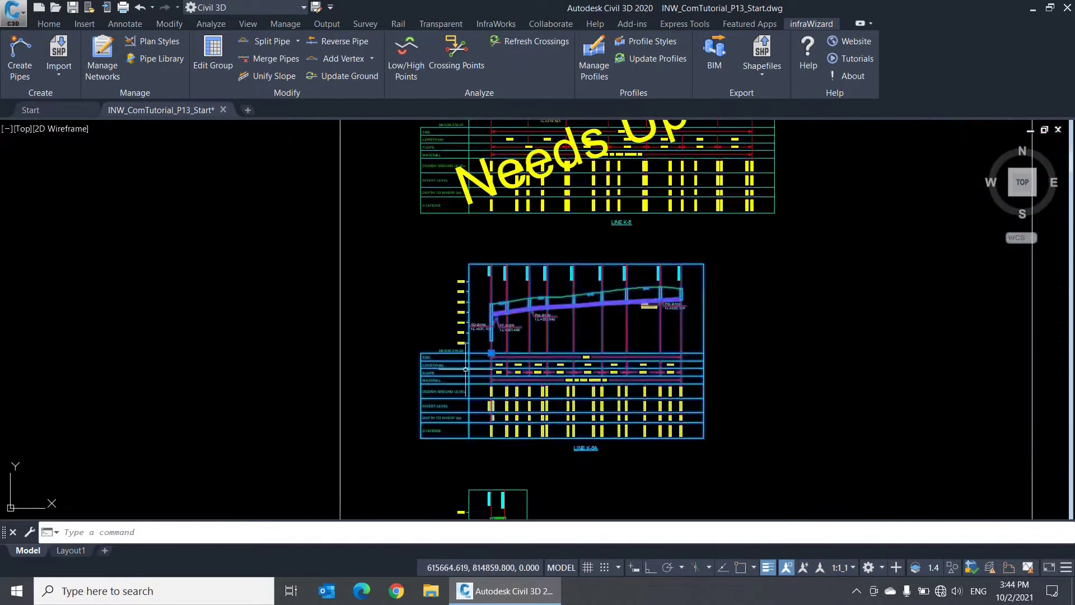
key("Escape")
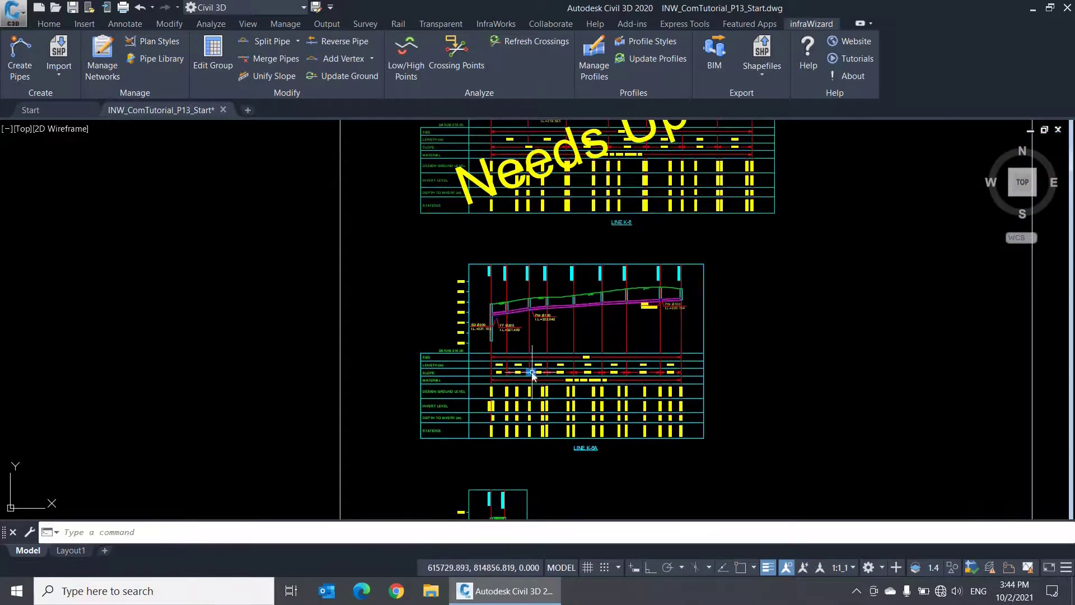
scroll(535, 372, "up", 4)
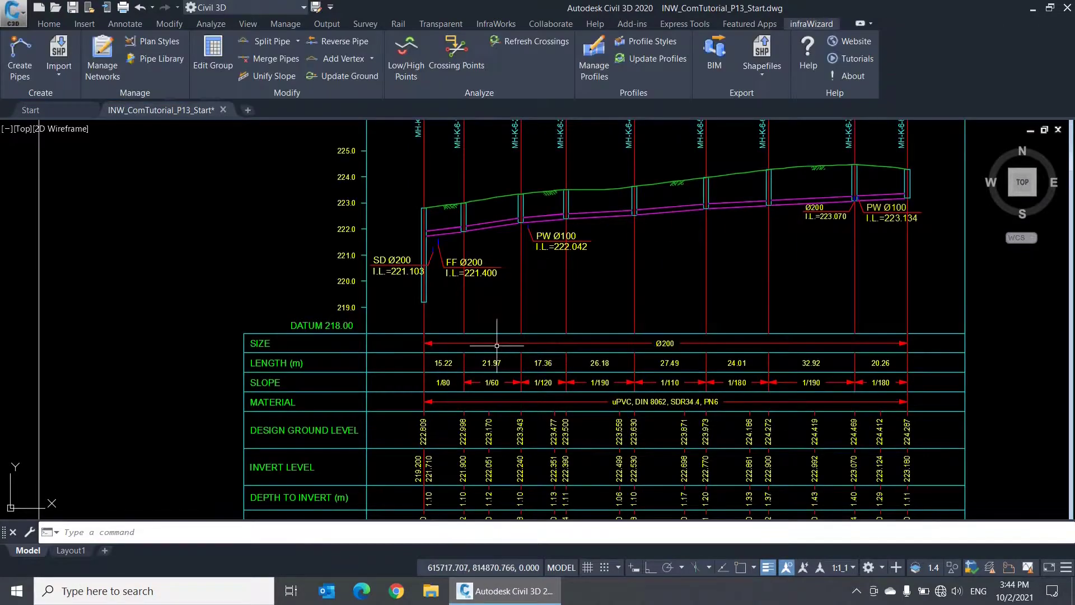
scroll(504, 345, "down", 4)
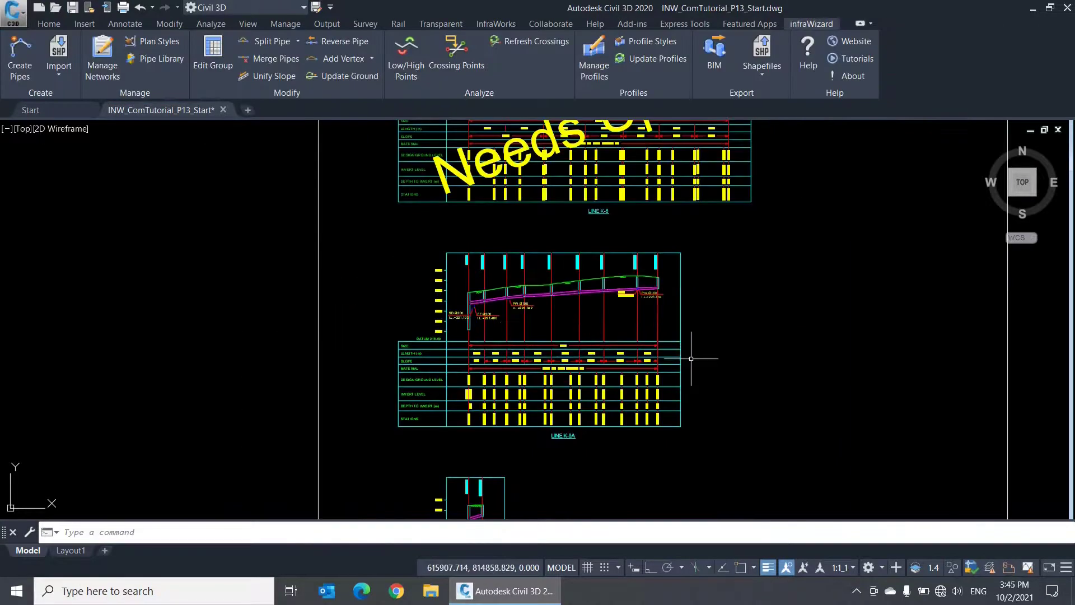
scroll(695, 361, "down", 6)
scroll(569, 306, "up", 2)
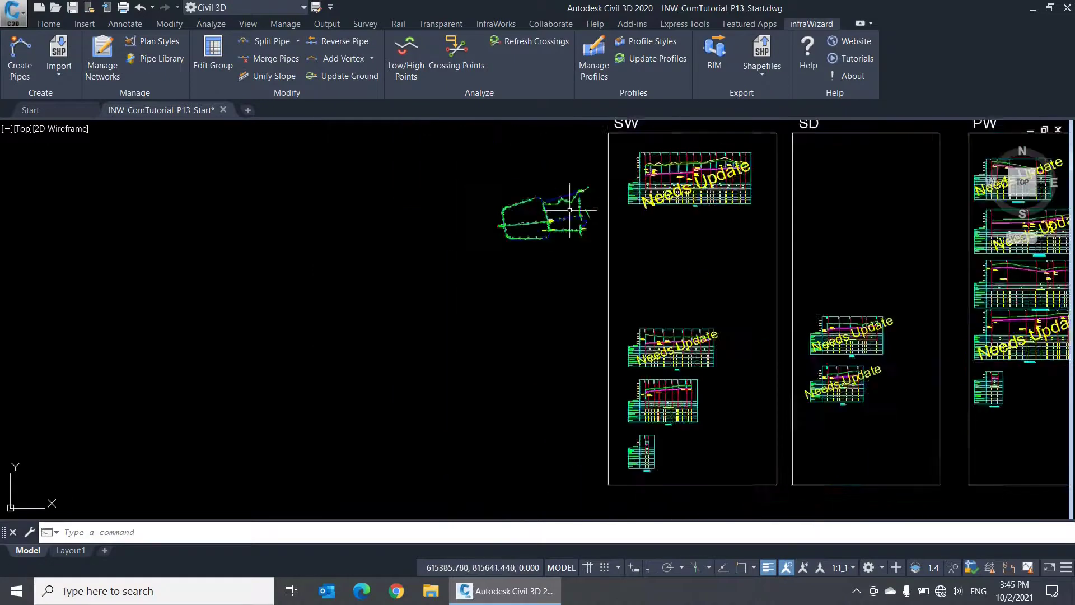
scroll(569, 210, "up", 10)
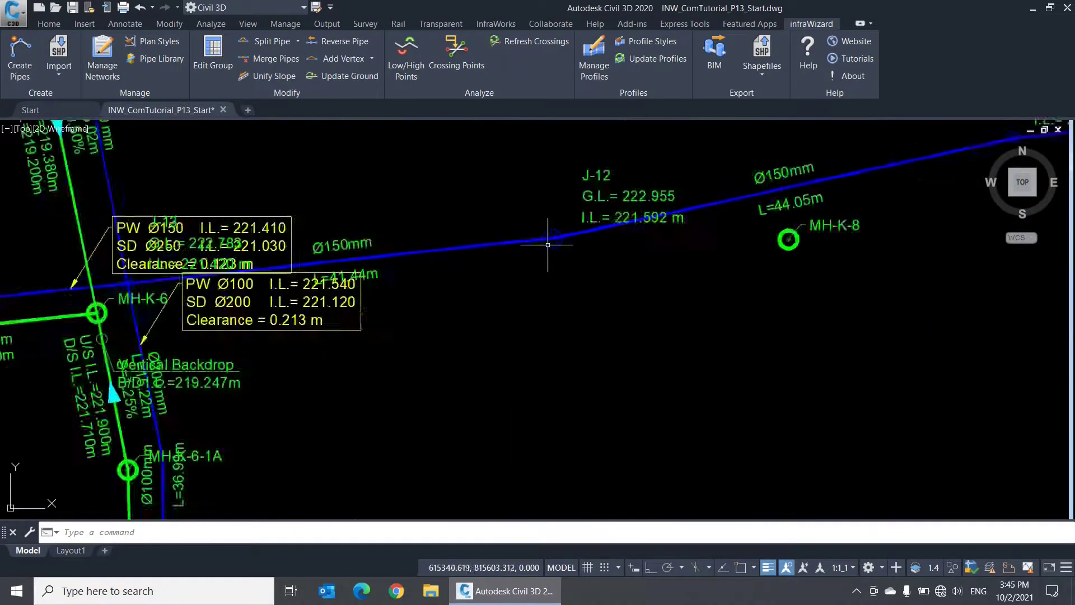
- Try REFEDIT on manhole MH-K-6-8A and cancel the reference edit
scroll(550, 238, "up", 2)
scroll(662, 288, "down", 4)
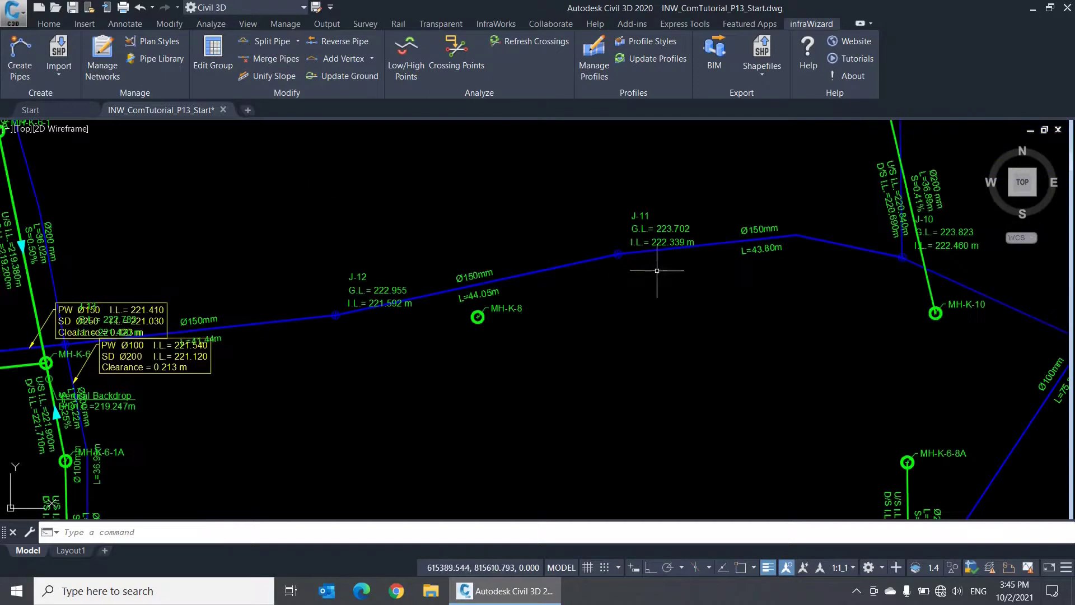
middle_click_drag(955, 398, 695, 316)
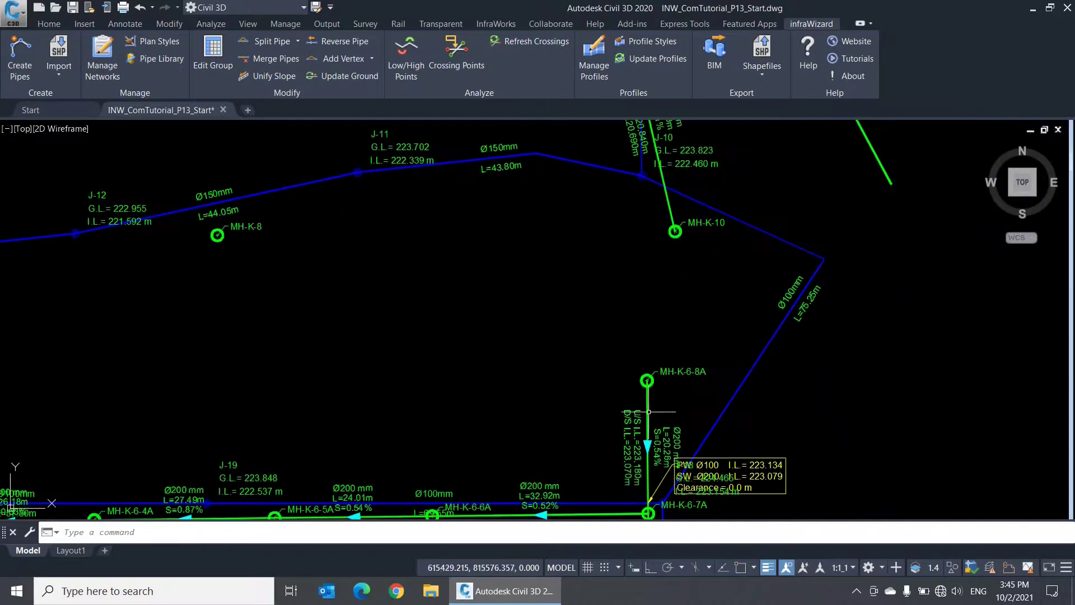
scroll(648, 408, "up", 4)
type("refedit")
key("Return")
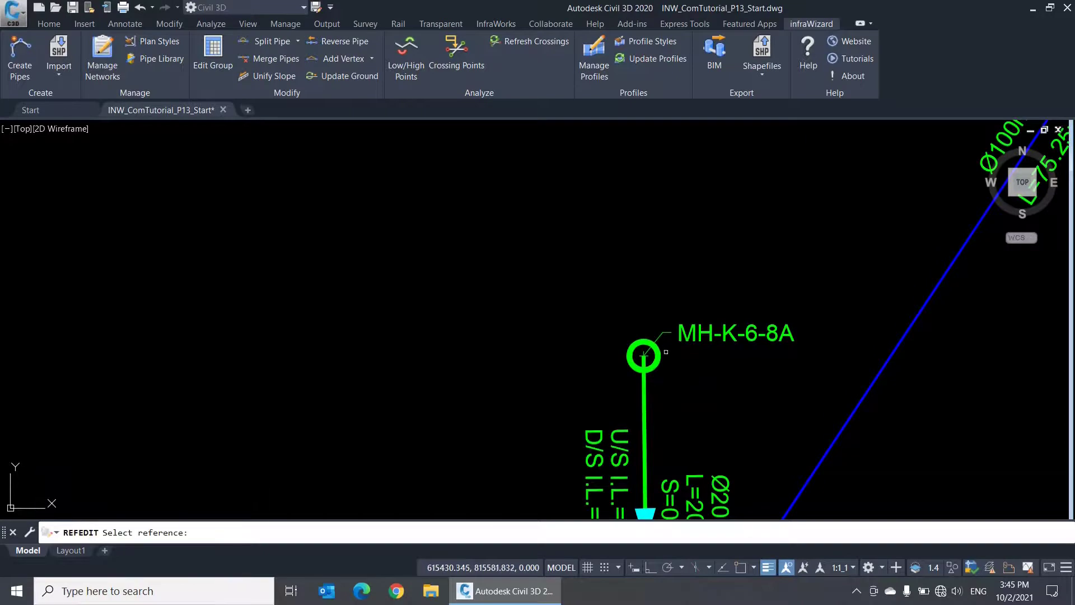
left_click(663, 350)
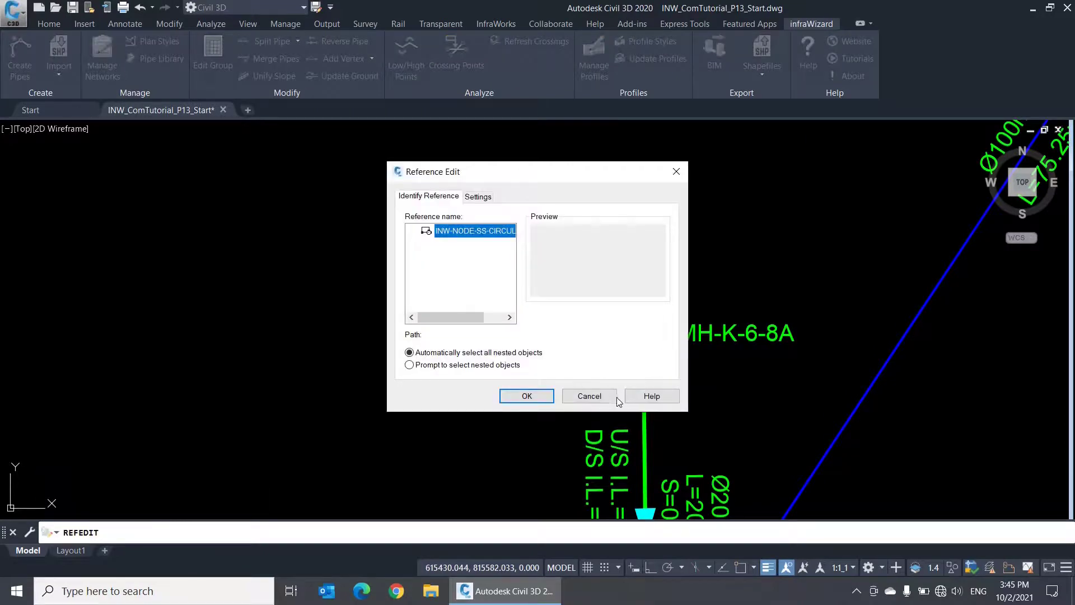
left_click(614, 398)
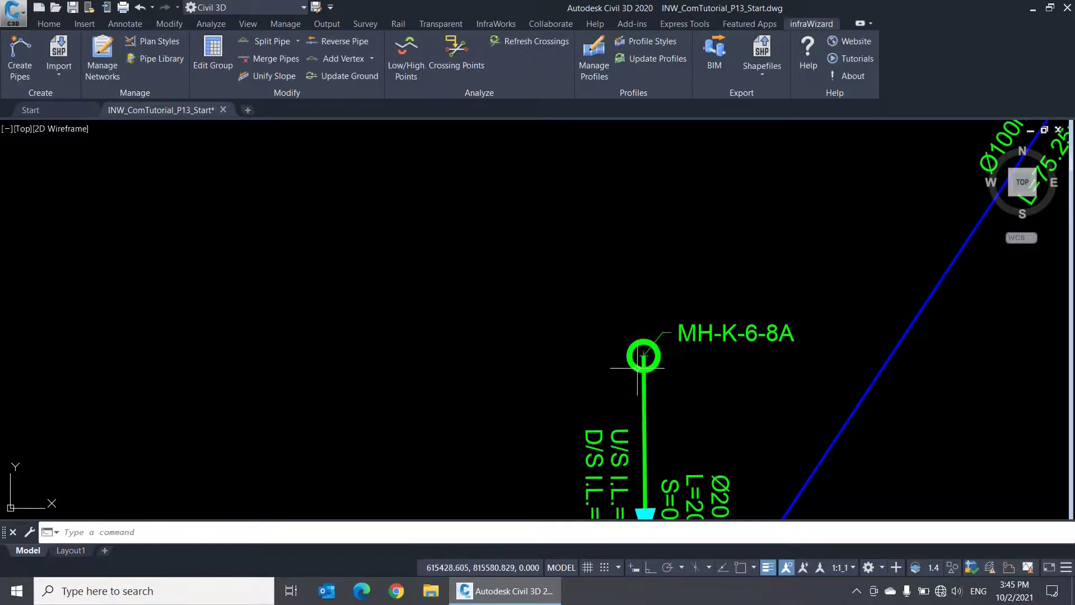
- In infraWizard Edit Node, set MH-K-6-8A's section shape to Rectangular, 2000 × 2000 mm
double_click(636, 368)
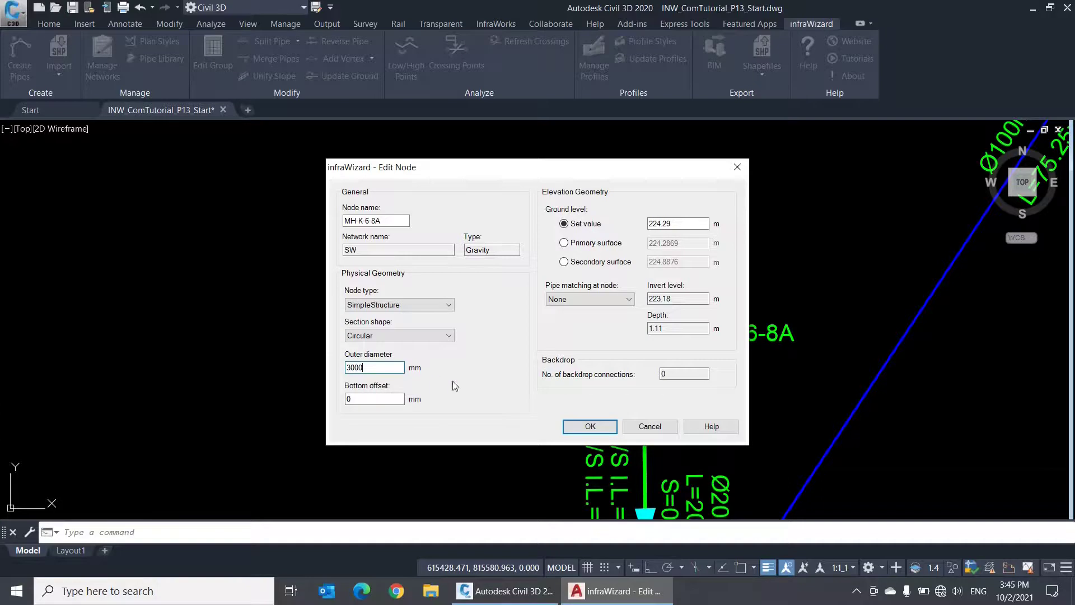
left_click(580, 431)
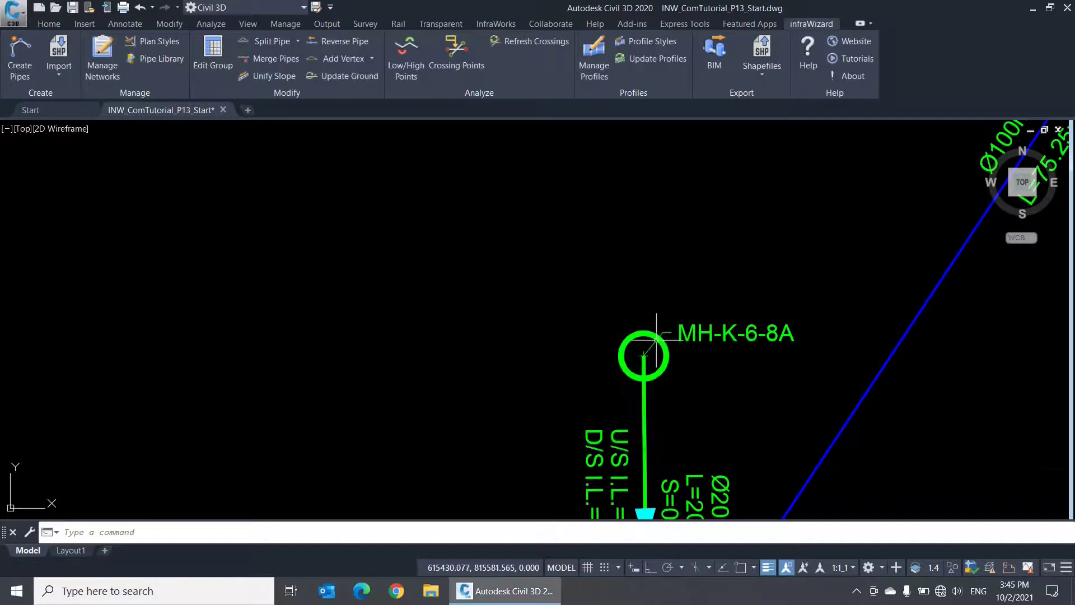
double_click(645, 356)
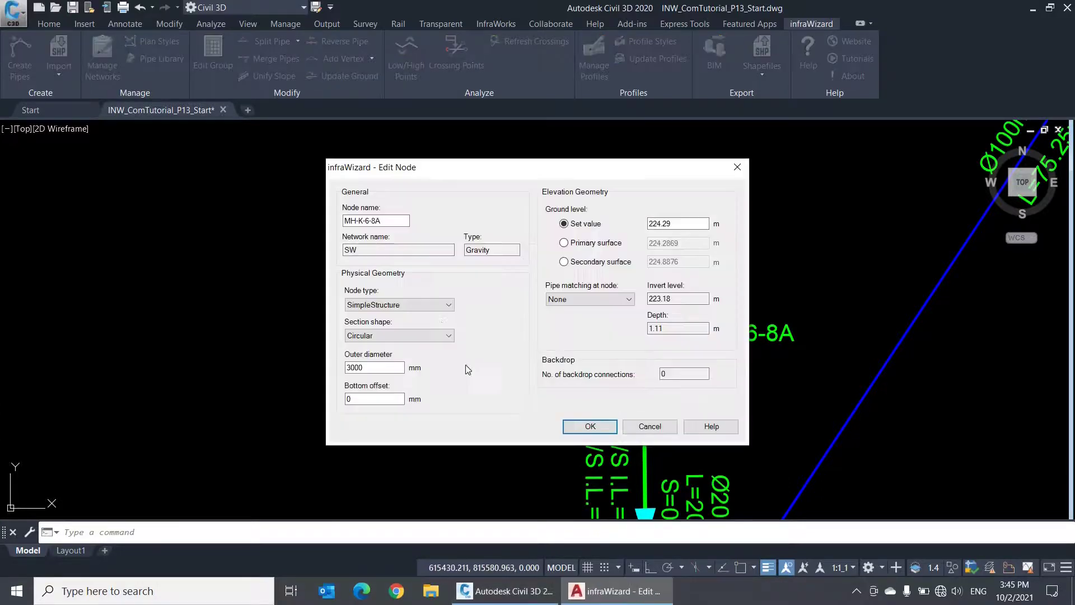
left_click(441, 337)
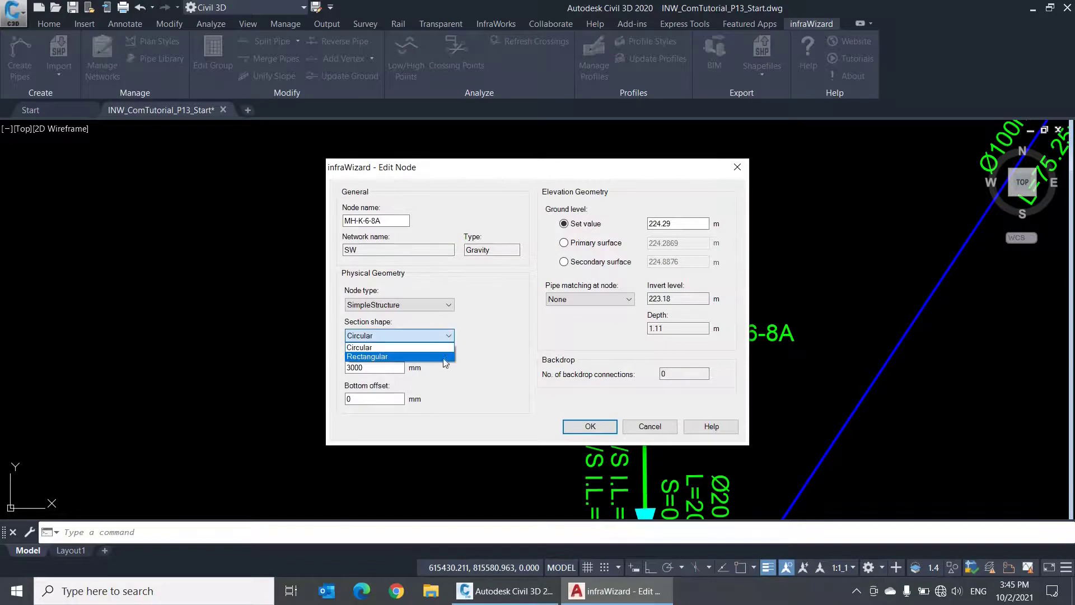
left_click(403, 357)
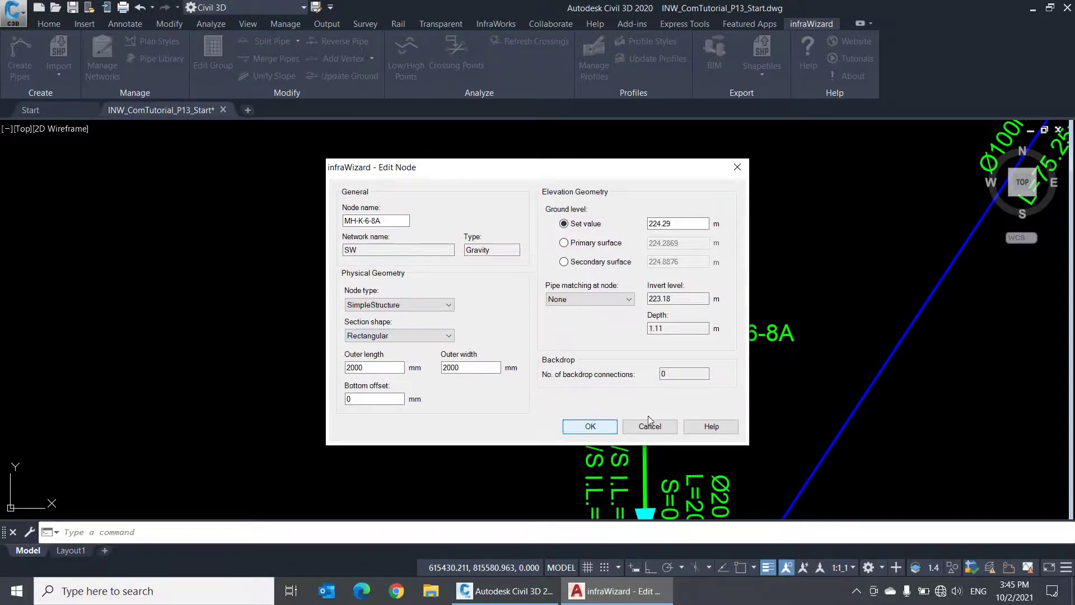
left_click(591, 427)
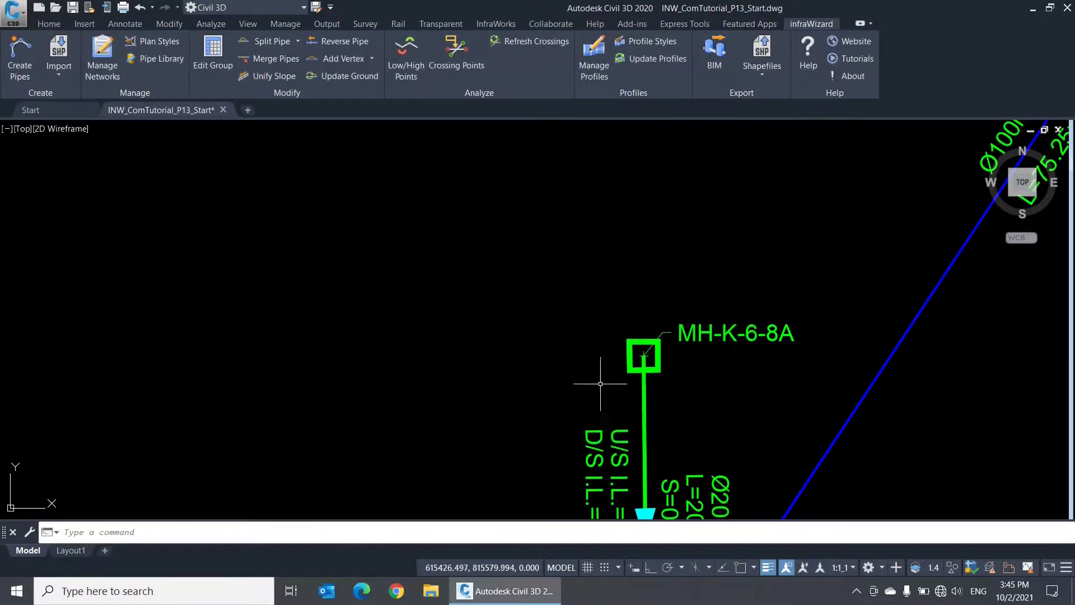
scroll(482, 320, "down", 5)
scroll(487, 310, "down", 3)
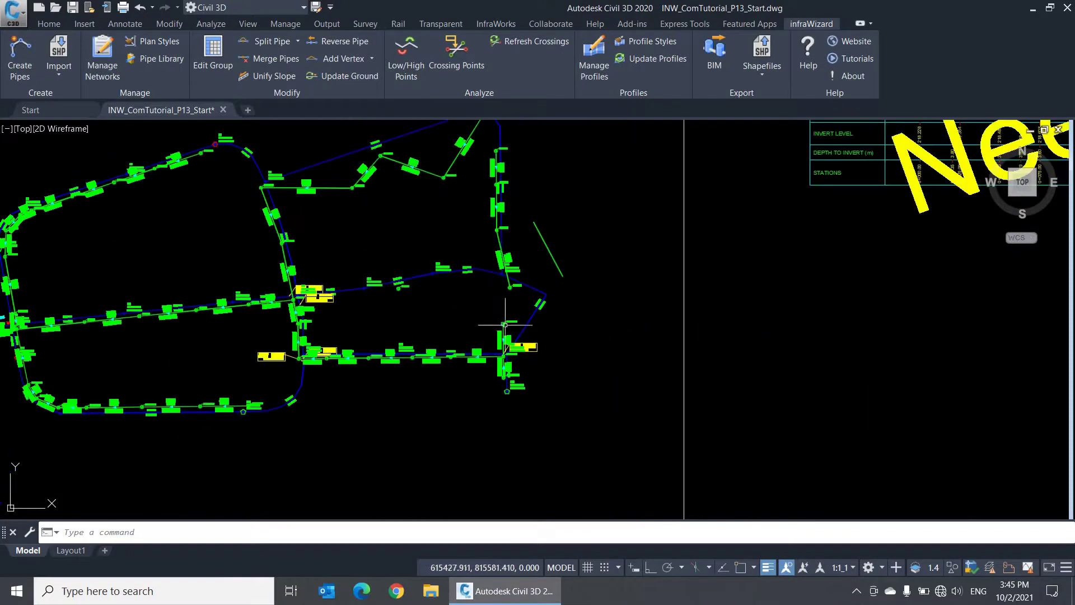
scroll(689, 353, "down", 2)
middle_click_drag(689, 353, 517, 395)
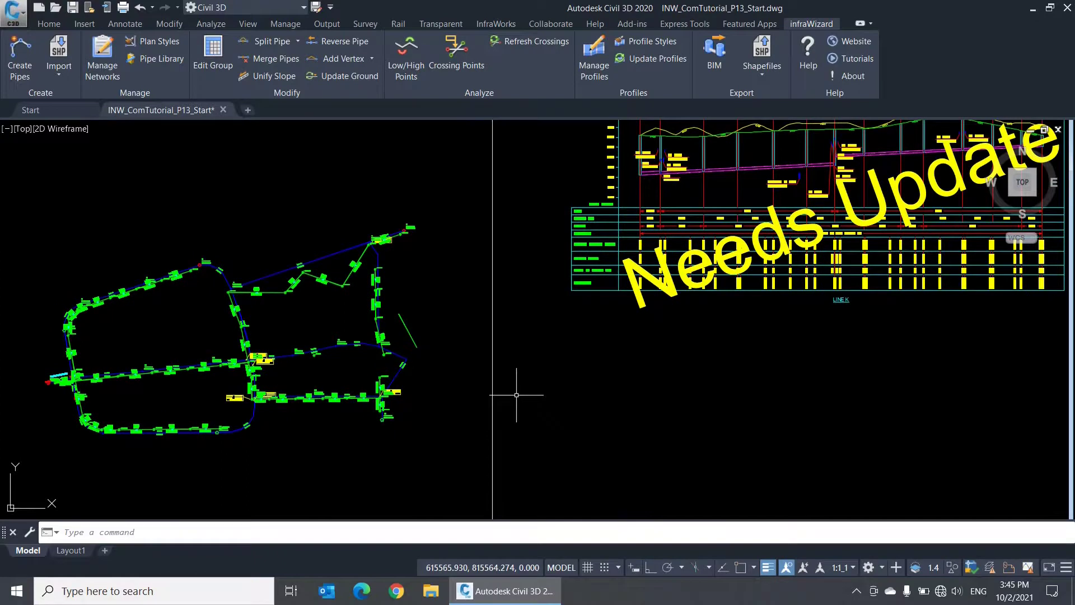